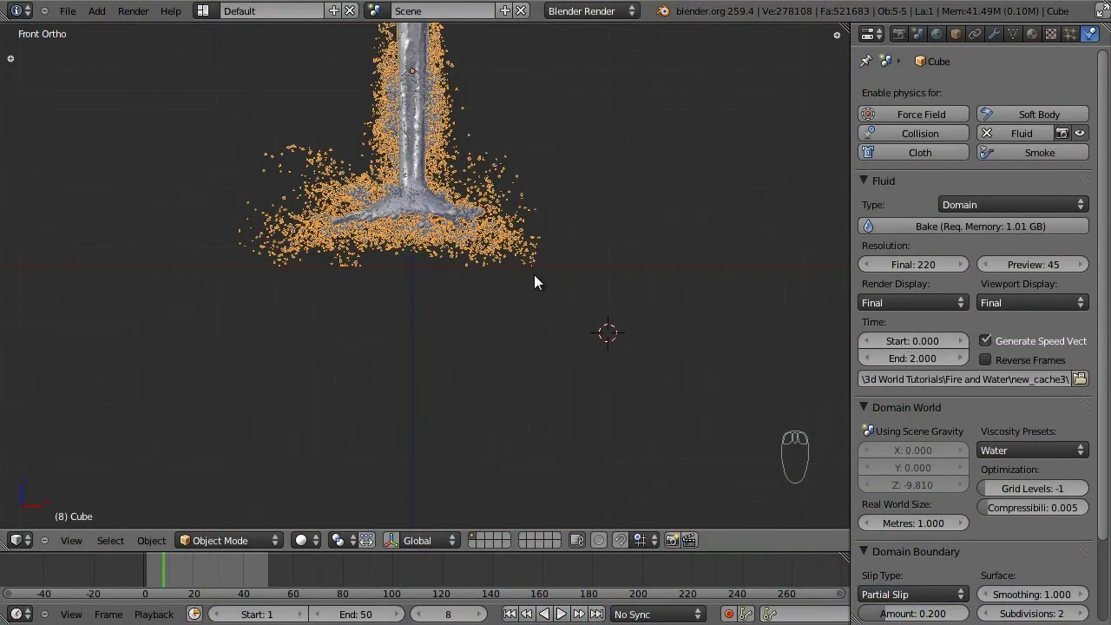
Reset the 3D cursor to the world origin and deselect the fluid domain
{"action": "scroll", "coordinate": [534, 275], "scroll_direction": "down", "scroll_amount": 1}
{"action": "scroll", "coordinate": [511, 267], "scroll_direction": "down", "scroll_amount": 1}
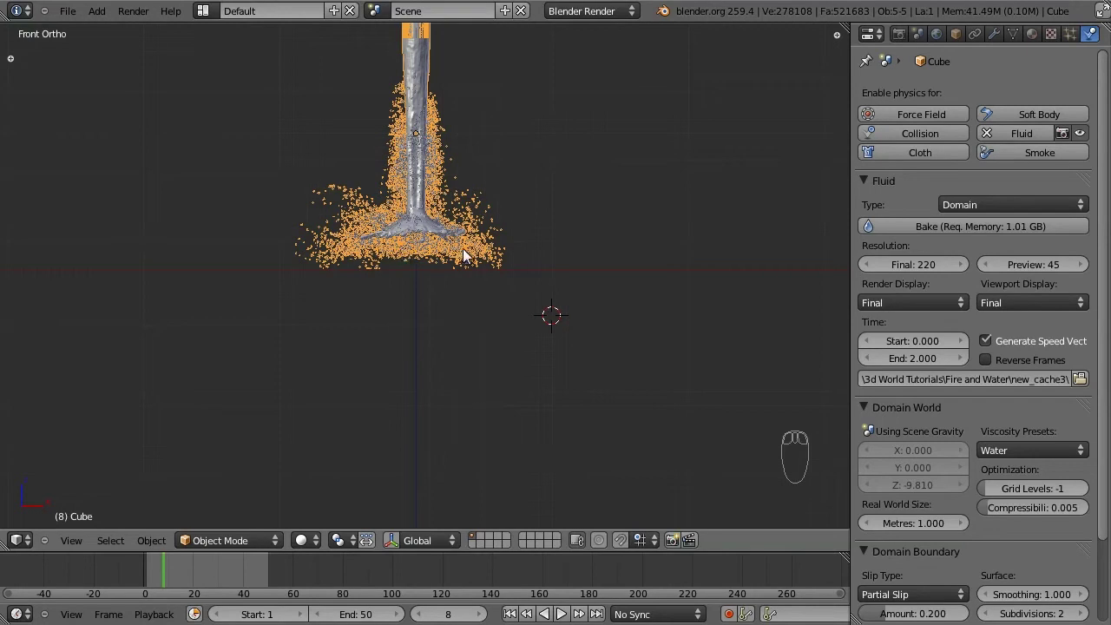
{"action": "key", "text": "shift+c"}
{"action": "key", "text": "a"}
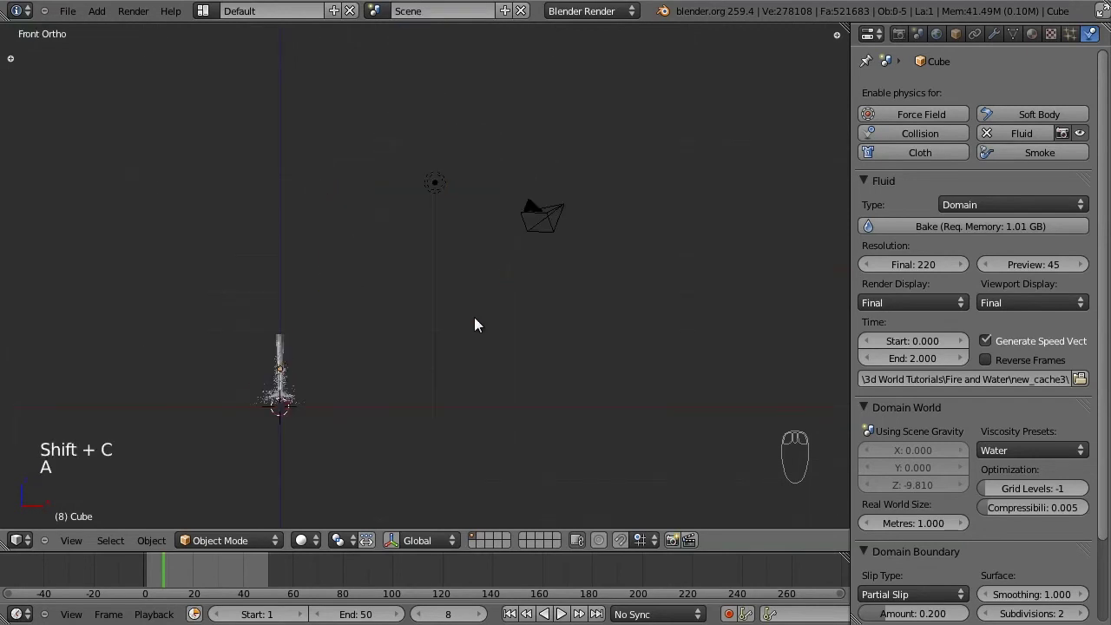
{"action": "middle_click_drag", "start_coordinate": [474, 317], "coordinate": [451, 297], "text": "shift"}
{"action": "scroll", "coordinate": [480, 265], "scroll_direction": "up", "scroll_amount": 3}
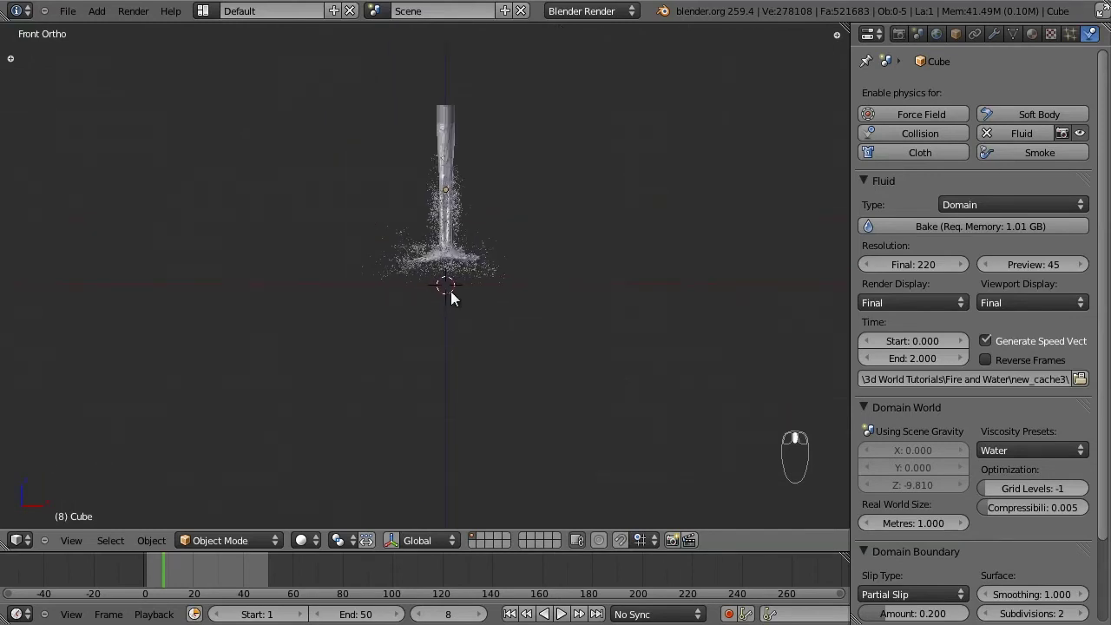
{"action": "scroll", "coordinate": [445, 289], "scroll_direction": "up", "scroll_amount": 2}
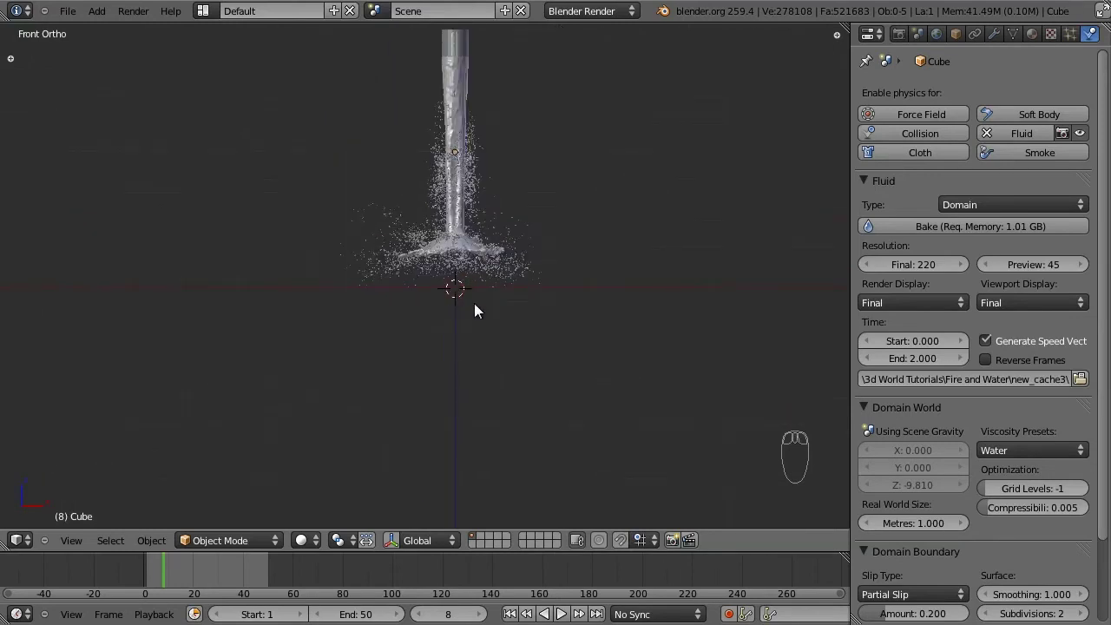
Add a cube mesh at the 3D cursor and switch the viewport to wireframe shading
{"action": "key", "text": "shift+a"}
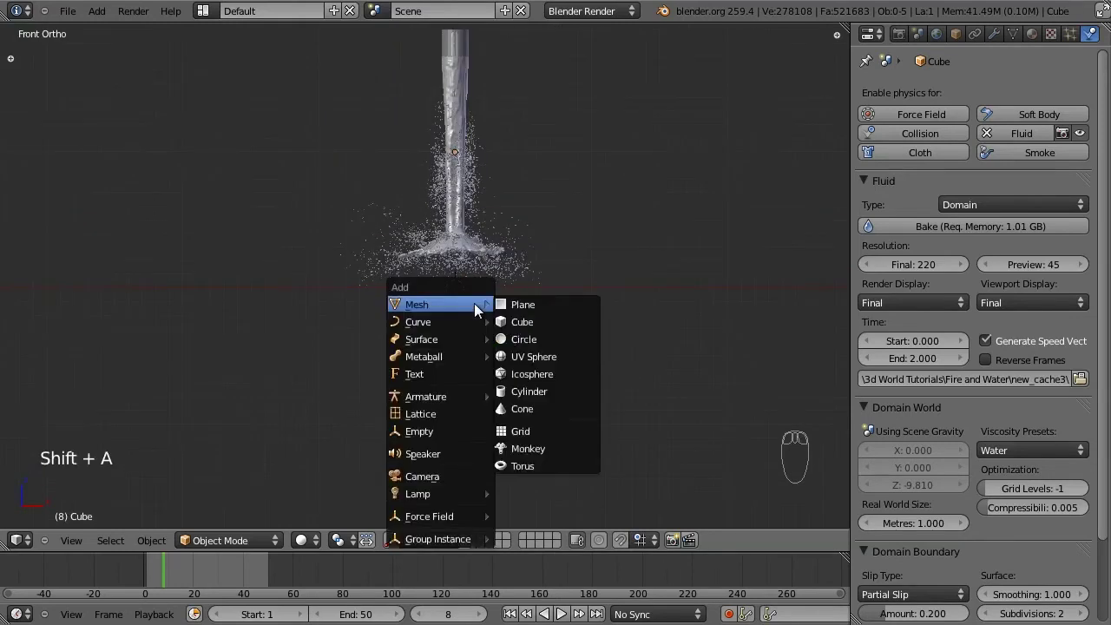
{"action": "left_click", "coordinate": [522, 323]}
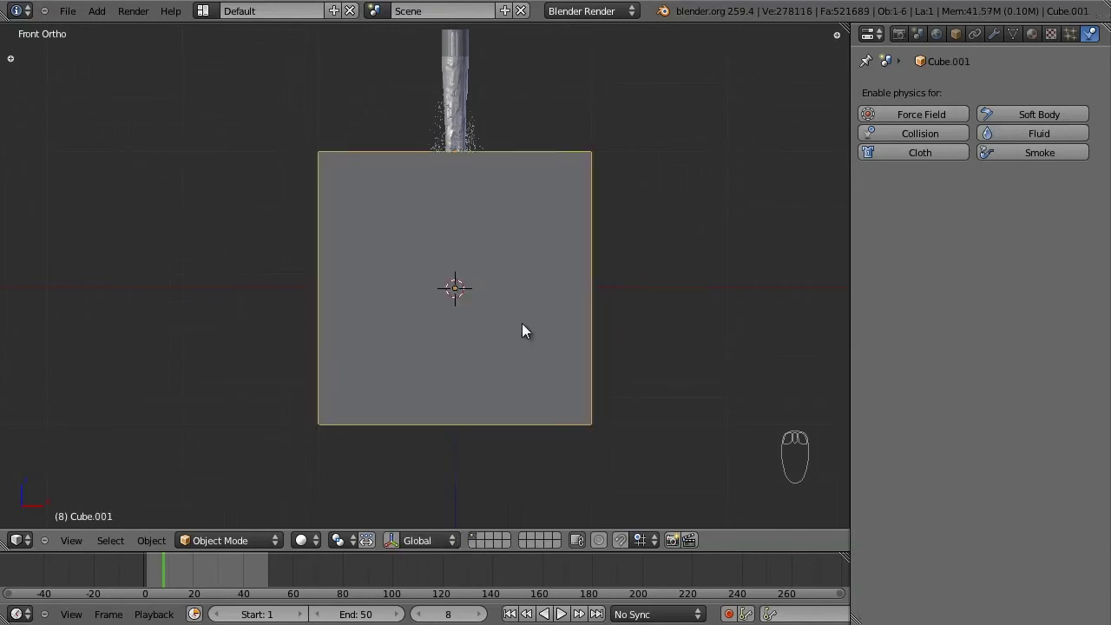
{"action": "key", "text": "z"}
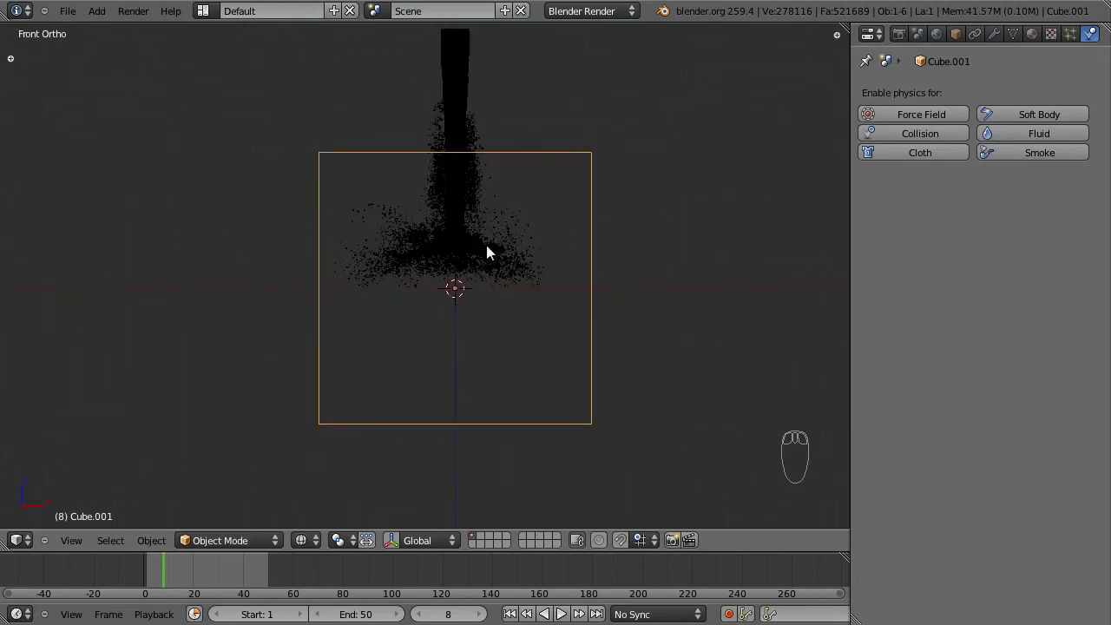
{"action": "key", "text": "s"}
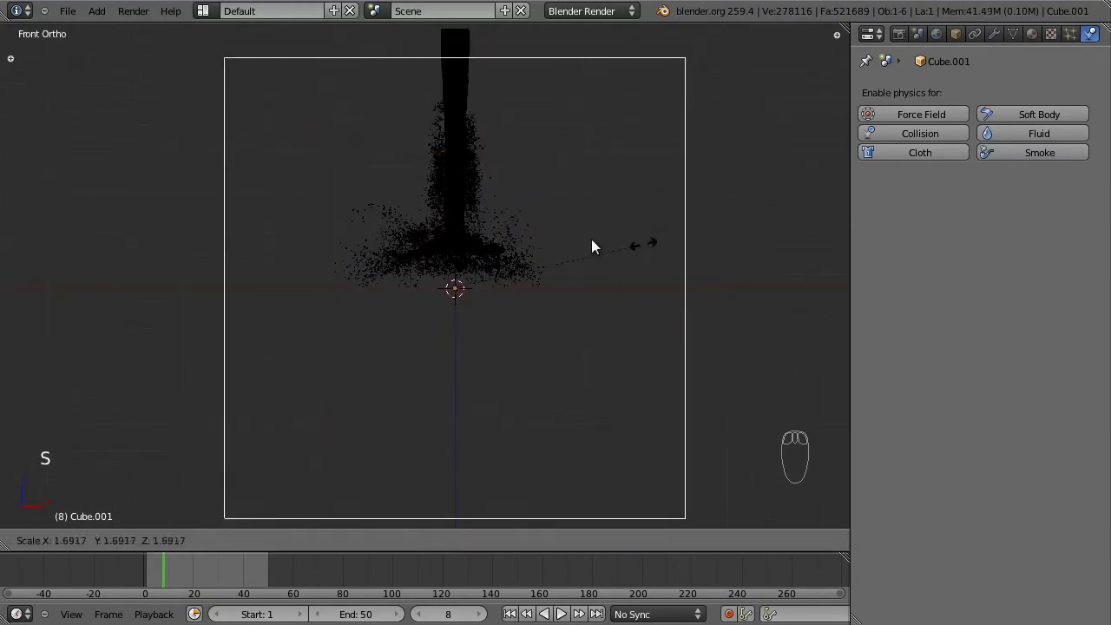
{"action": "right_click", "coordinate": [669, 258]}
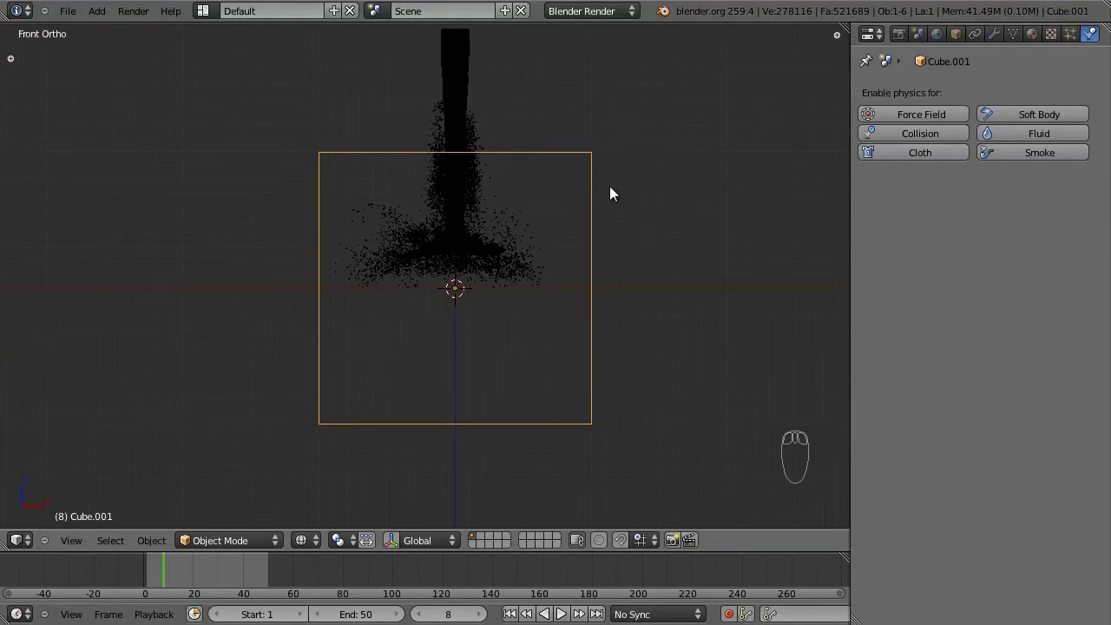
Move the new cube down about 0.4 units along the global Z axis so it encloses the water splash
{"action": "key", "text": "g"}
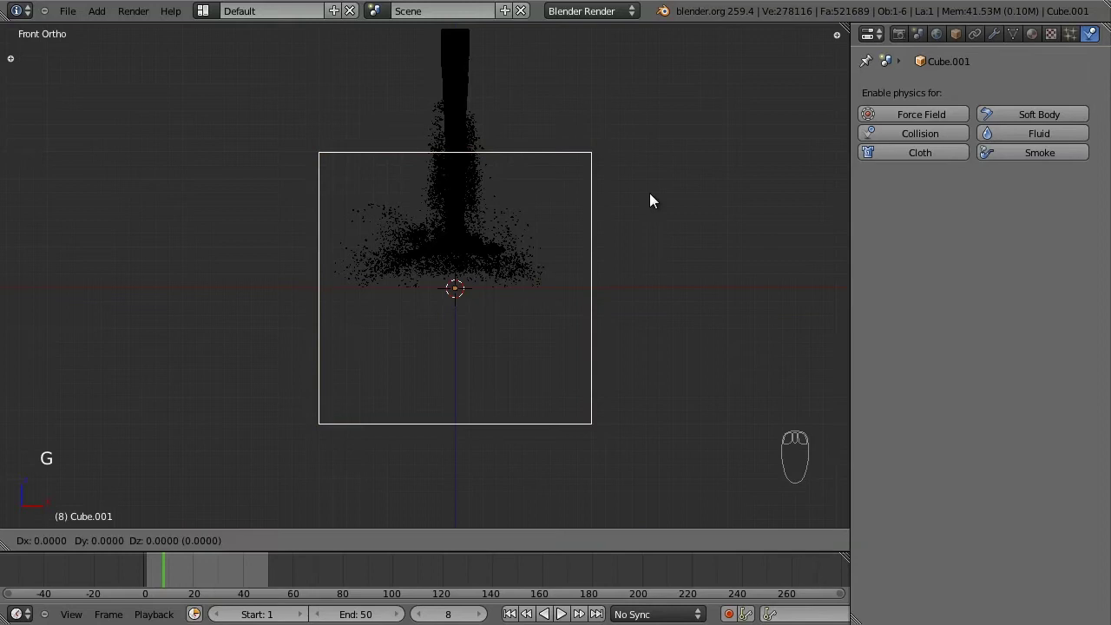
{"action": "key", "text": "z"}
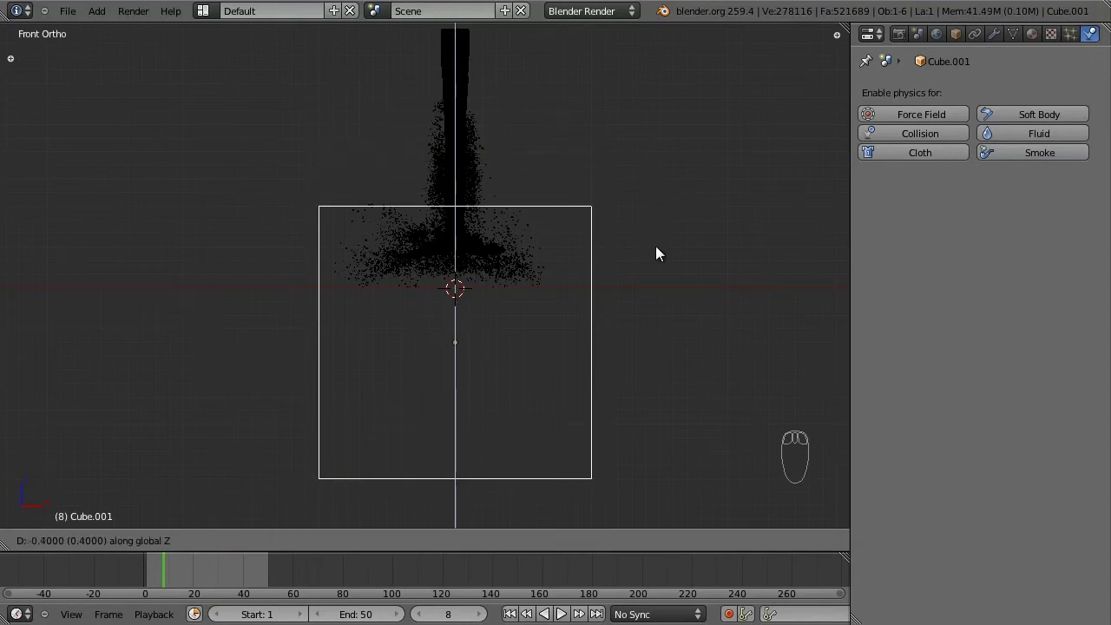
{"action": "left_click", "coordinate": [655, 247]}
{"action": "scroll", "coordinate": [656, 248], "scroll_direction": "up", "scroll_amount": 4}
{"action": "scroll", "coordinate": [655, 248], "scroll_direction": "down", "scroll_amount": 3}
{"action": "scroll", "coordinate": [654, 252], "scroll_direction": "down", "scroll_amount": 2}
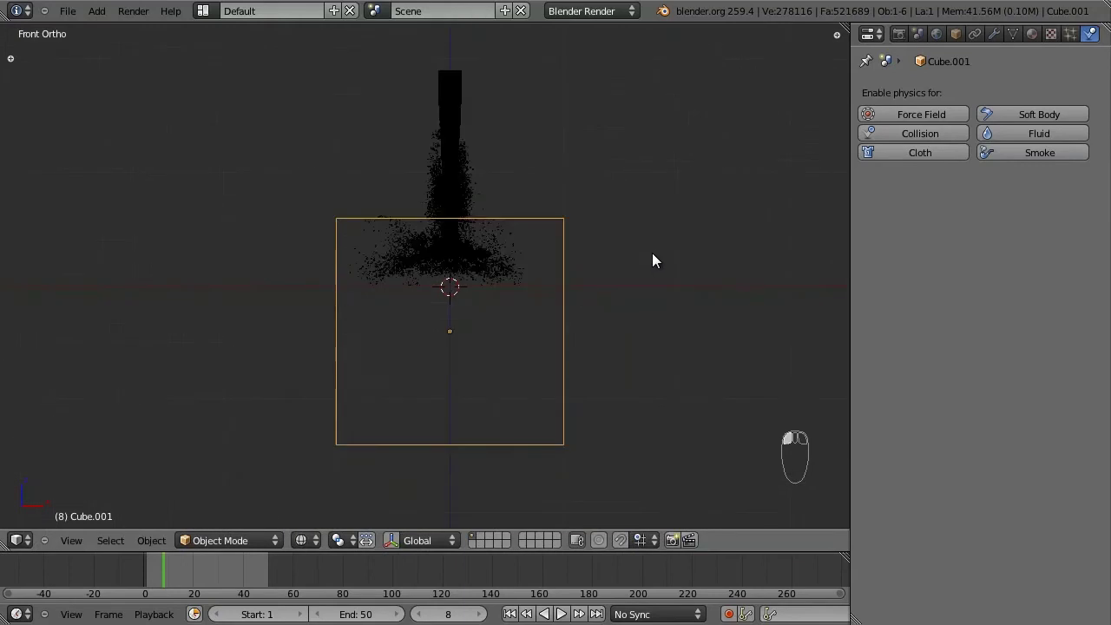
{"action": "scroll", "coordinate": [652, 253], "scroll_direction": "up", "scroll_amount": 5}
{"action": "scroll", "coordinate": [486, 356], "scroll_direction": "down", "scroll_amount": 3}
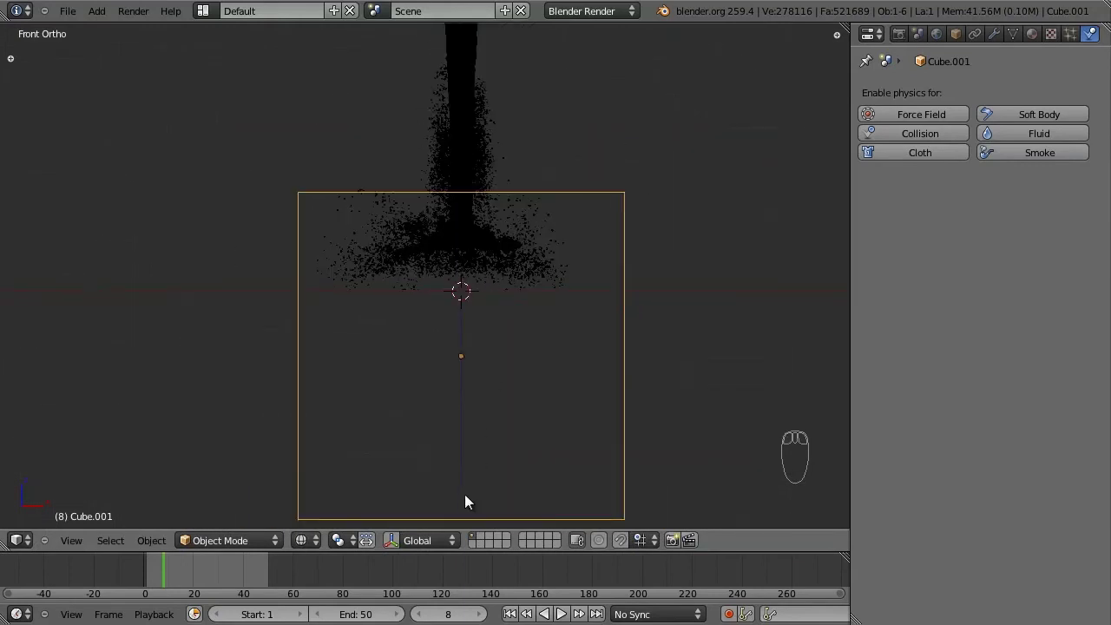
{"action": "scroll", "coordinate": [460, 255], "scroll_direction": "up", "scroll_amount": 5}
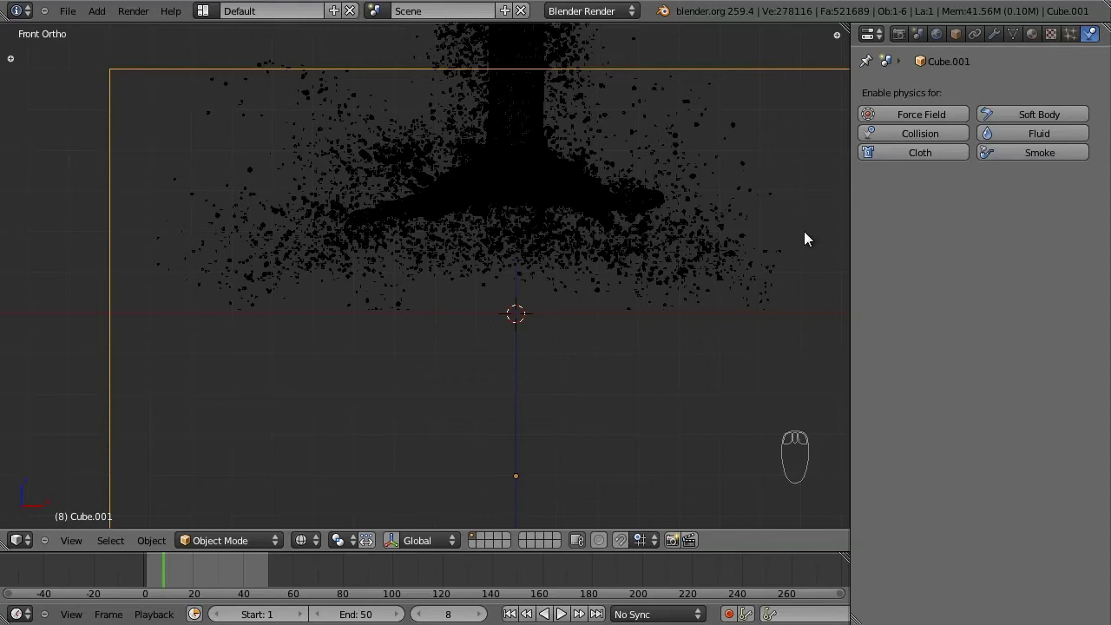
{"action": "scroll", "coordinate": [385, 278], "scroll_direction": "down", "scroll_amount": 2}
{"action": "scroll", "coordinate": [590, 248], "scroll_direction": "down", "scroll_amount": 3}
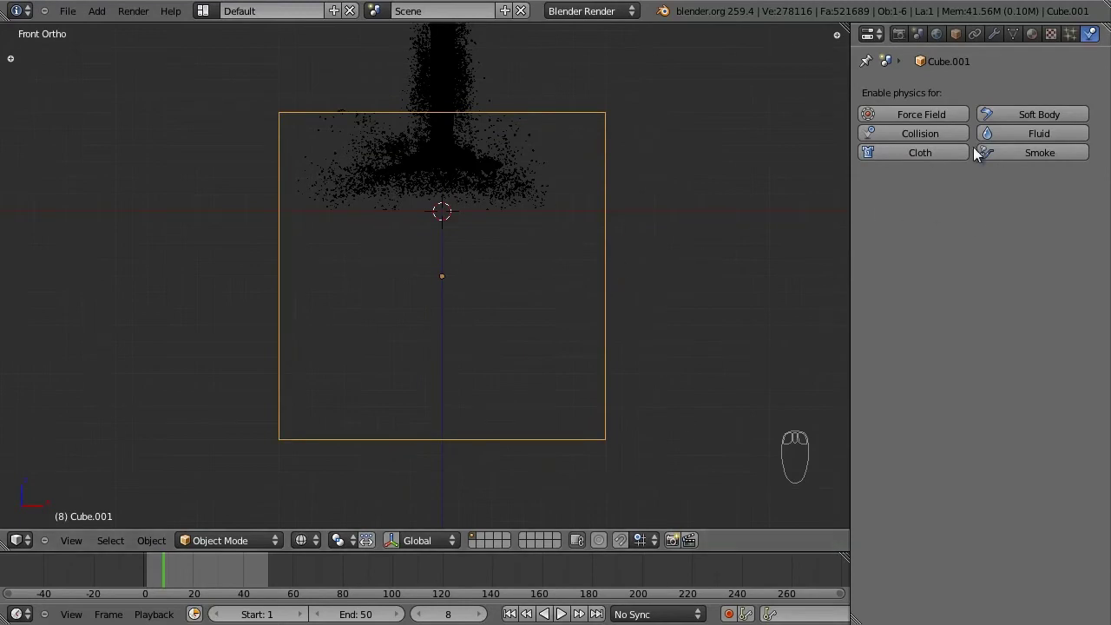
Enable smoke physics on the cube as a Domain and set its resolution to 100 divisions
{"action": "left_click", "coordinate": [1032, 154]}
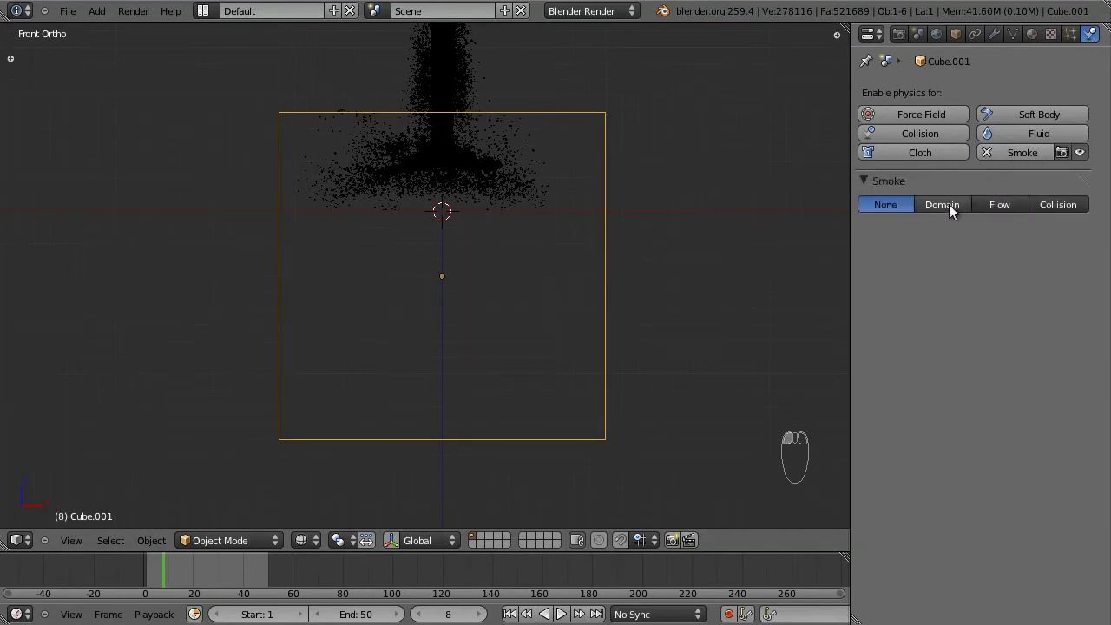
{"action": "left_click", "coordinate": [948, 205]}
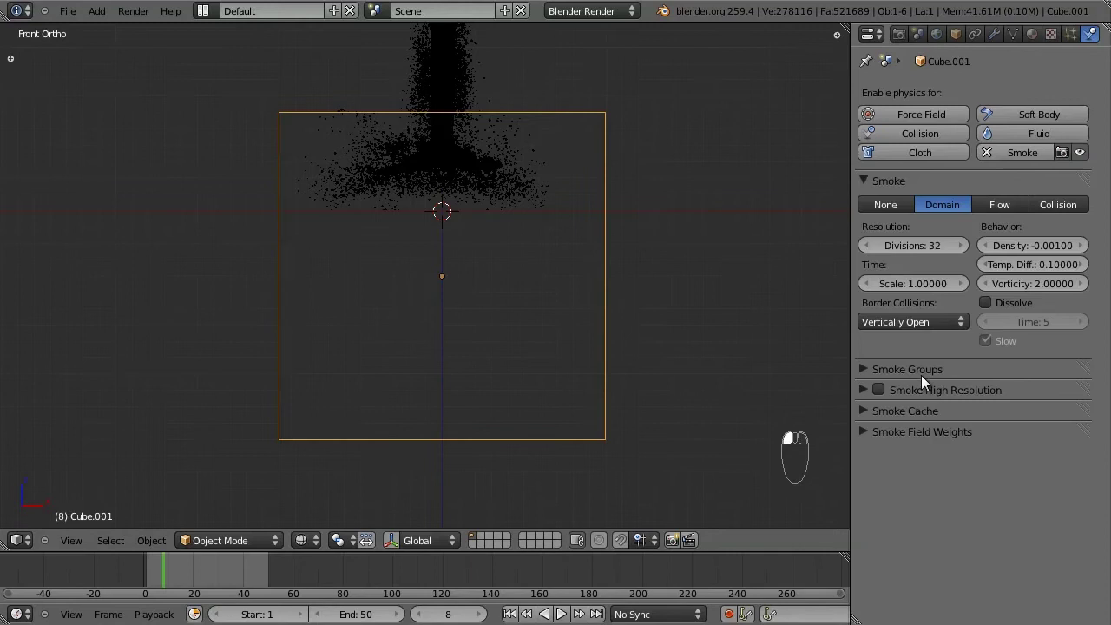
{"action": "left_click", "coordinate": [924, 246]}
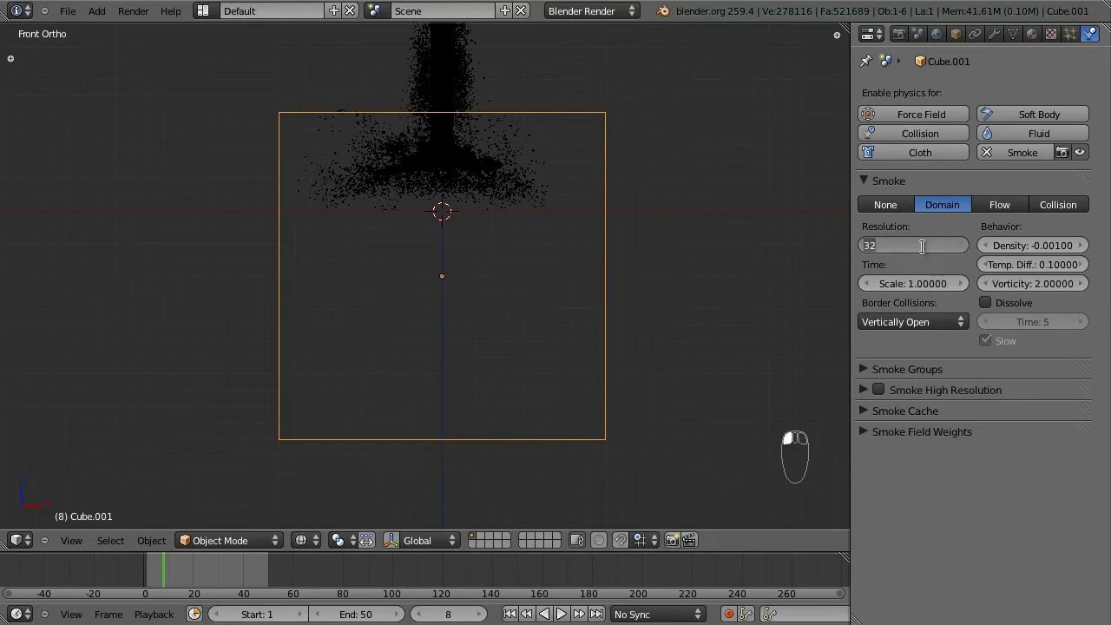
{"action": "type", "text": "100"}
{"action": "key", "text": "Return"}
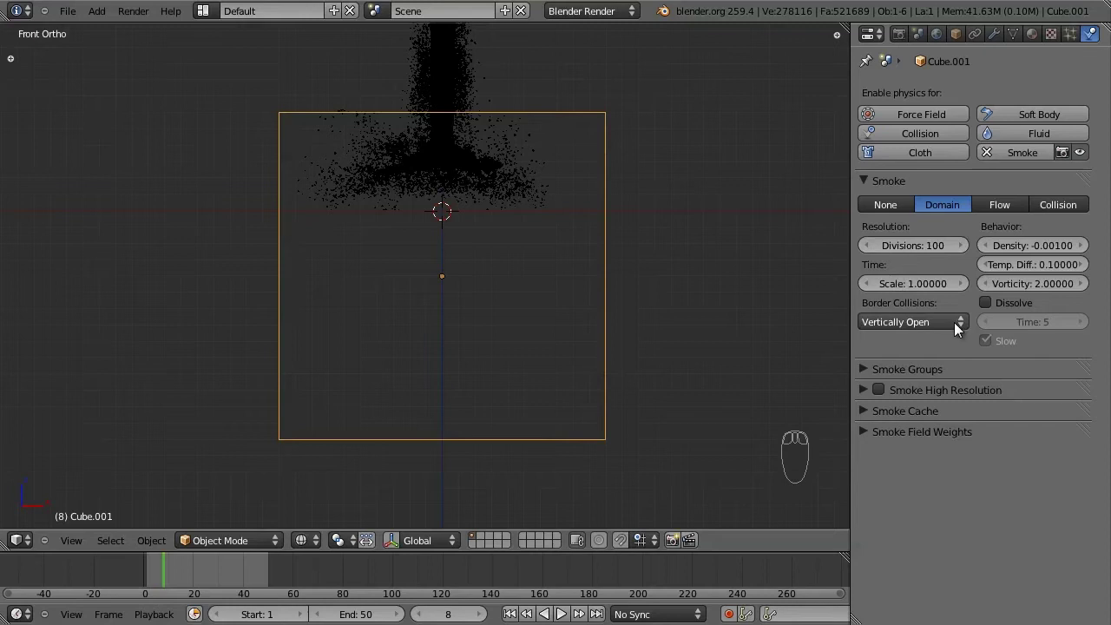
Enable Smoke High Resolution for the smoke domain
{"action": "left_click", "coordinate": [864, 391]}
{"action": "left_click", "coordinate": [874, 369]}
{"action": "left_click", "coordinate": [873, 369]}
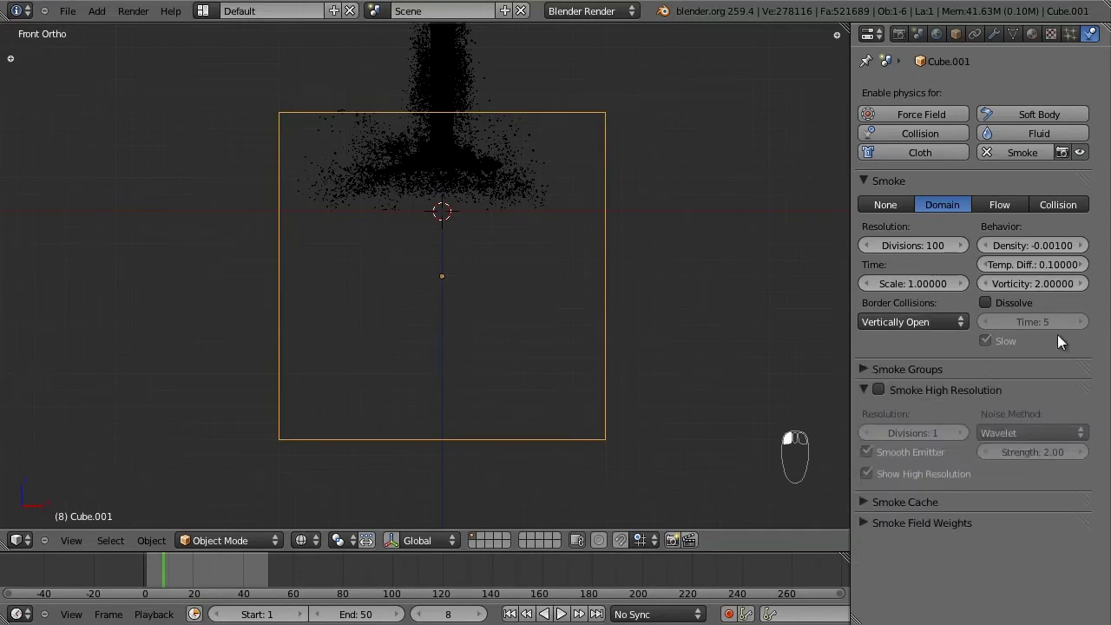
{"action": "left_click", "coordinate": [879, 390]}
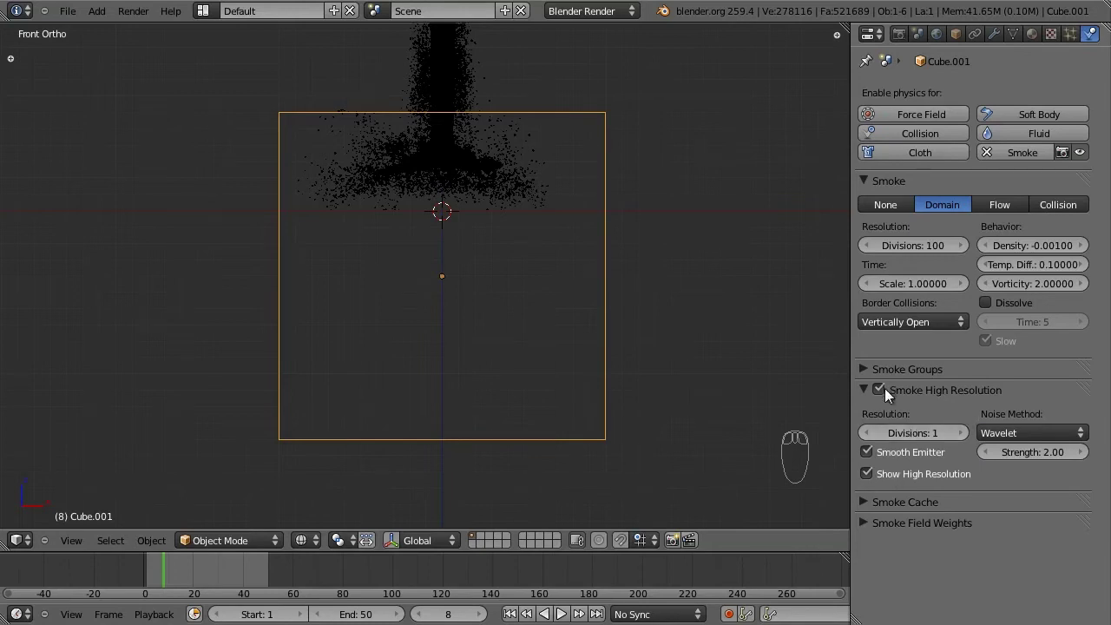
{"action": "left_click", "coordinate": [956, 435]}
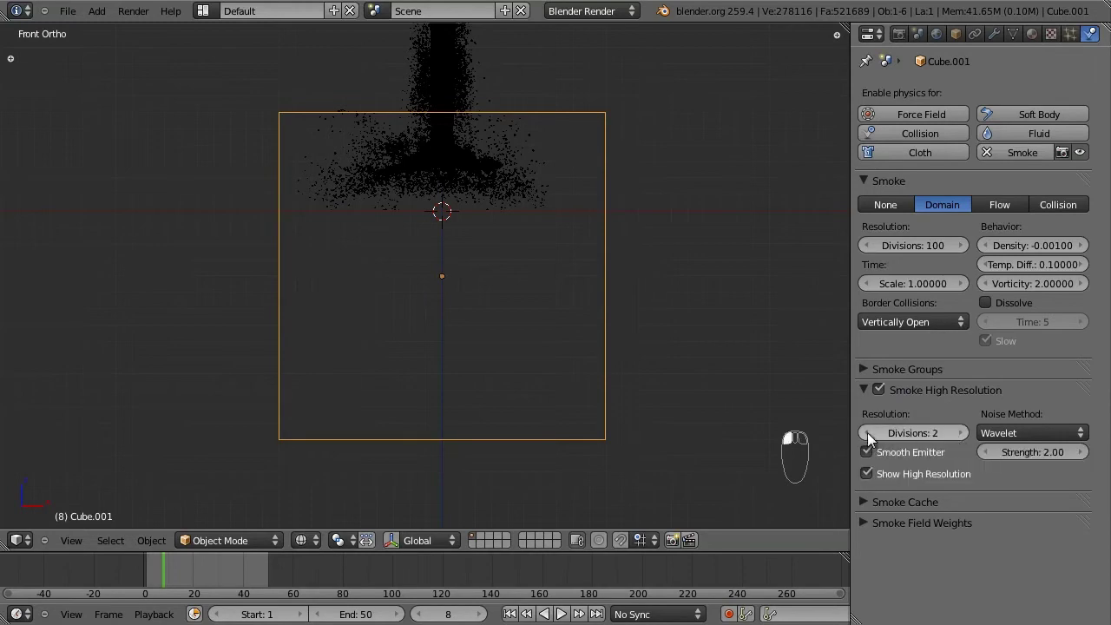
{"action": "left_click", "coordinate": [933, 433]}
{"action": "left_click", "coordinate": [959, 436]}
{"action": "left_click", "coordinate": [866, 432]}
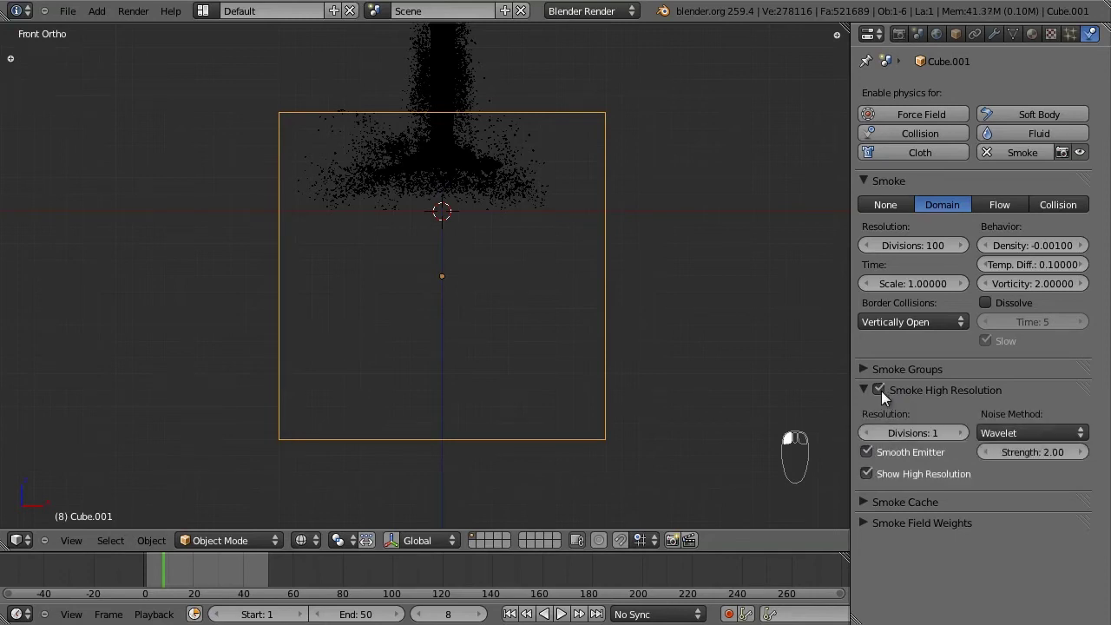
{"action": "left_click", "coordinate": [962, 432]}
Set the smoke cache's end frame to 250 and save the file over the existing one
{"action": "left_click", "coordinate": [866, 521]}
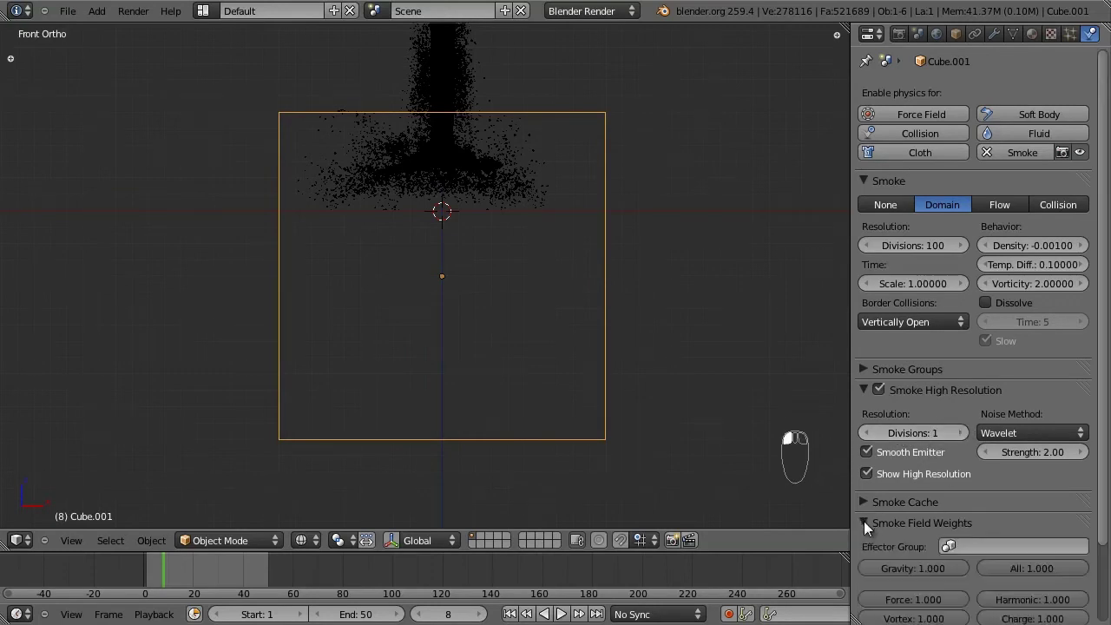
{"action": "left_click", "coordinate": [864, 521]}
{"action": "left_click", "coordinate": [869, 505]}
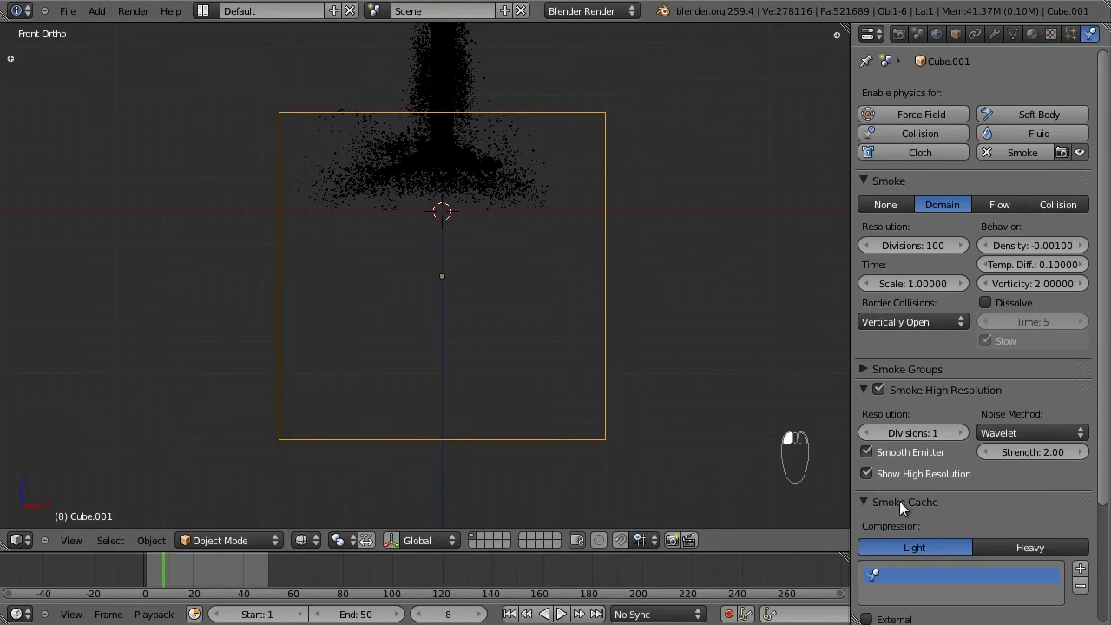
{"action": "scroll", "coordinate": [928, 395], "scroll_direction": "down", "scroll_amount": 4}
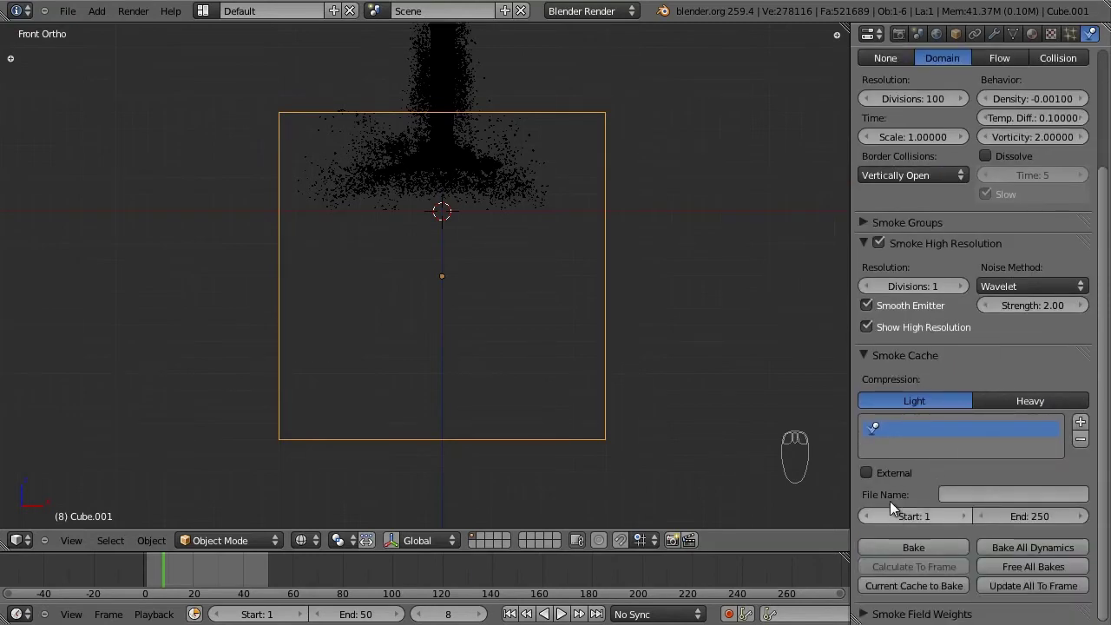
{"action": "left_click", "coordinate": [1033, 515]}
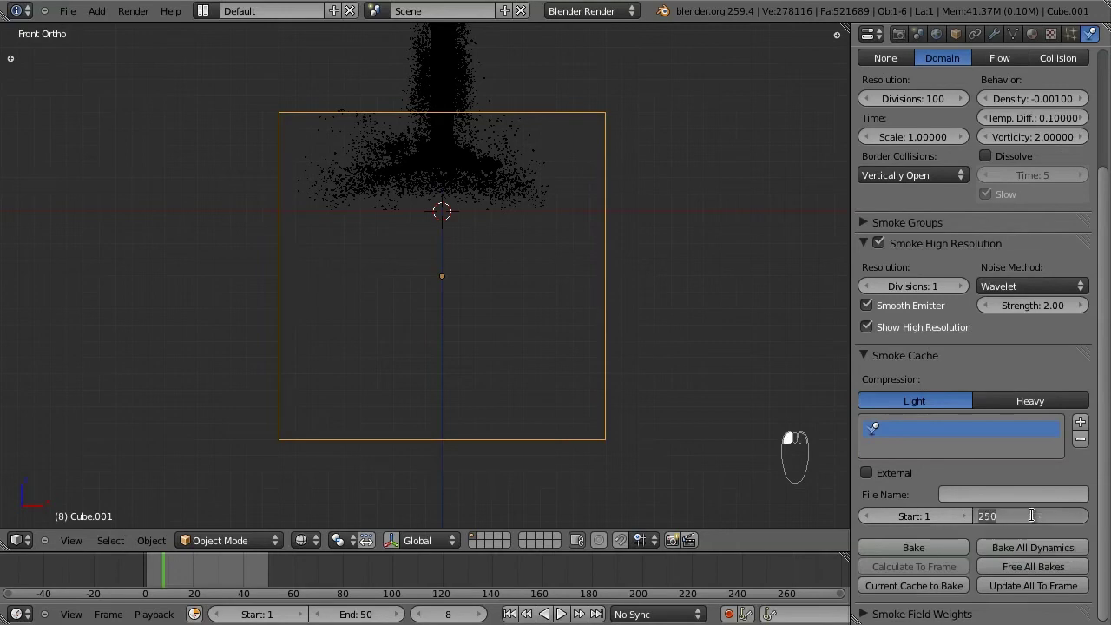
{"action": "type", "text": "250"}
{"action": "key", "text": "Return"}
{"action": "left_click", "coordinate": [1030, 515]}
{"action": "key", "text": "Return"}
{"action": "scroll", "coordinate": [962, 457], "scroll_direction": "up", "scroll_amount": 5}
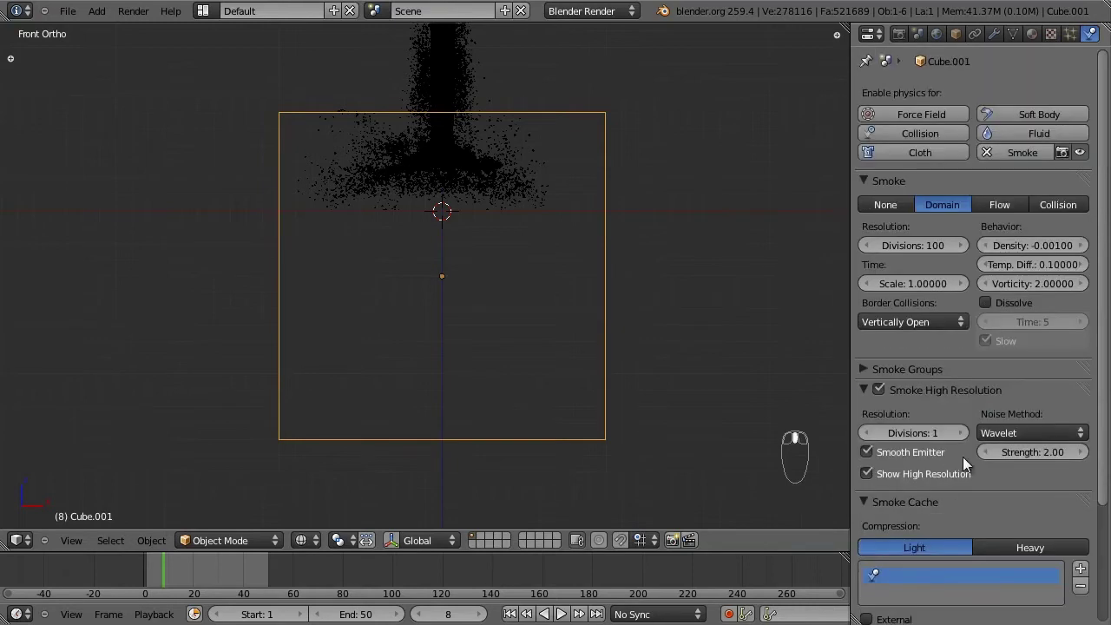
{"action": "key", "text": "ctrl+s"}
{"action": "left_click", "coordinate": [633, 337]}
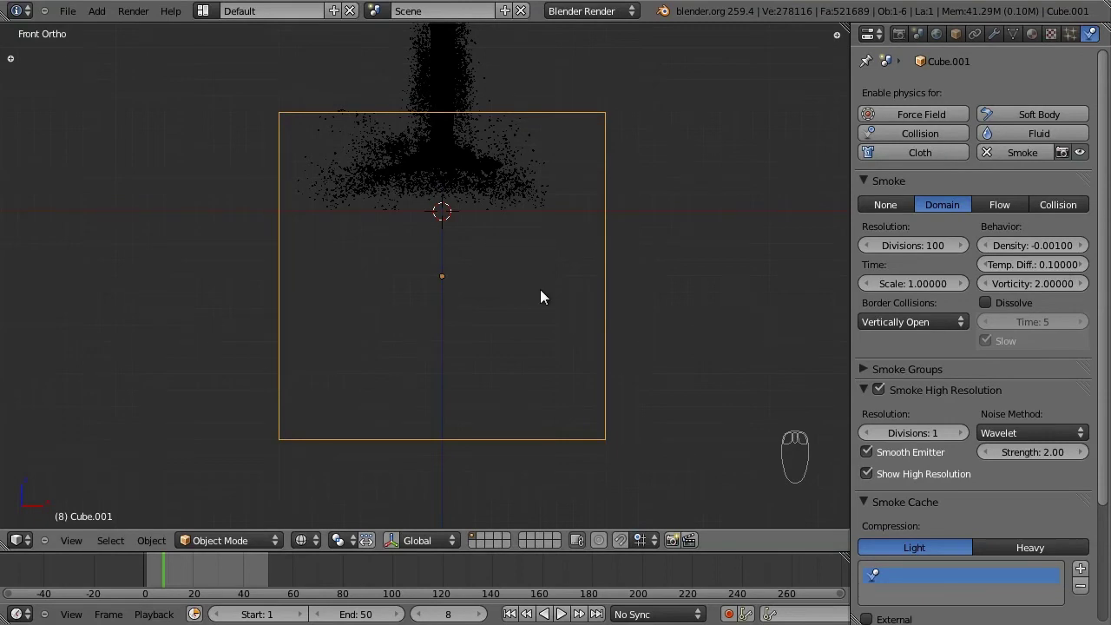
Add a circle mesh at the 3D cursor inside the smoke domain and show its creation settings
{"action": "scroll", "coordinate": [498, 257], "scroll_direction": "down", "scroll_amount": 1}
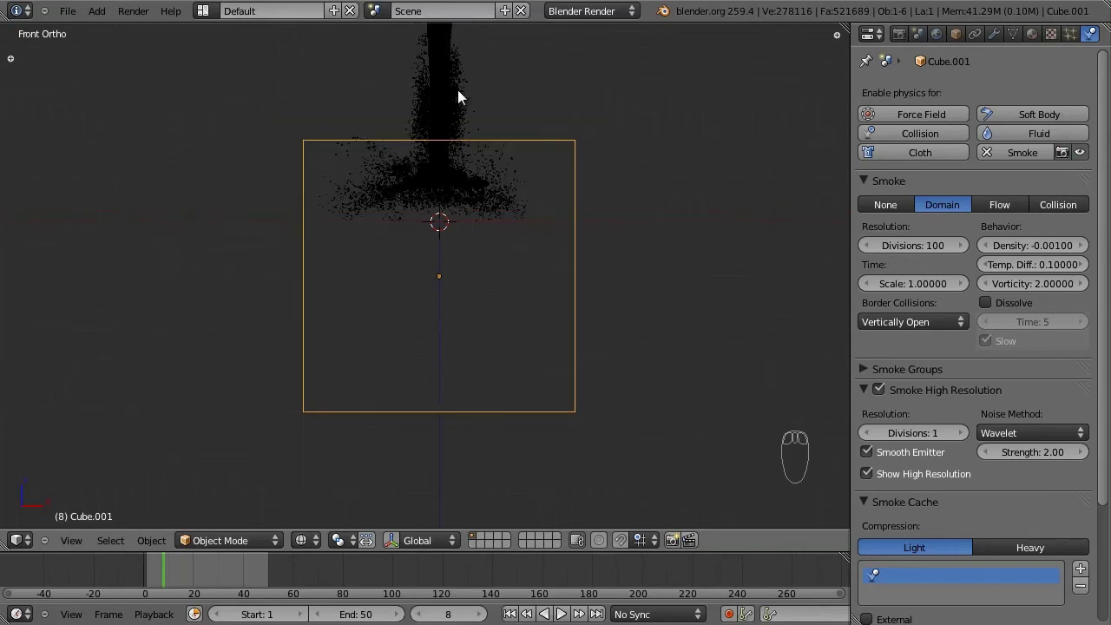
{"action": "scroll", "coordinate": [513, 397], "scroll_direction": "up", "scroll_amount": 1}
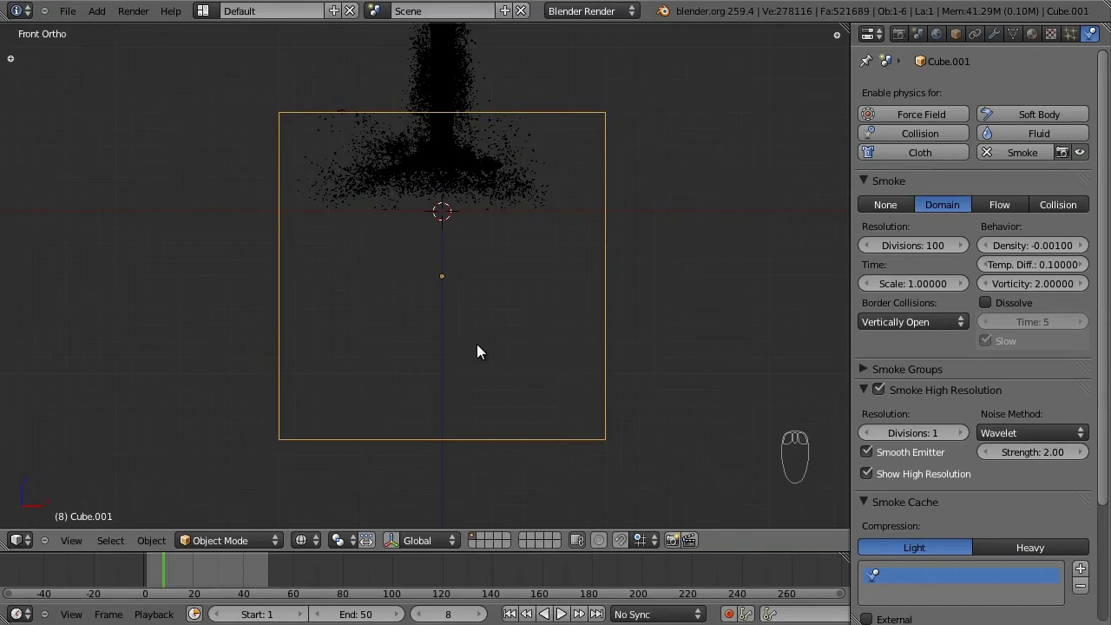
{"action": "key", "text": "shift+a"}
{"action": "mouse_move", "coordinate": [476, 345]}
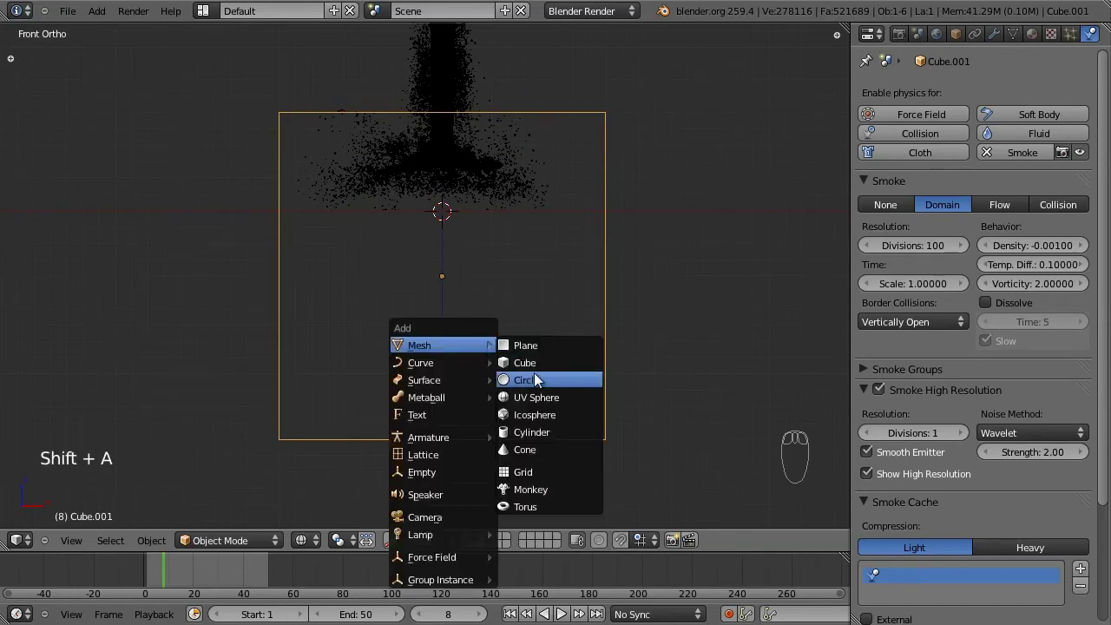
{"action": "left_click", "coordinate": [535, 379]}
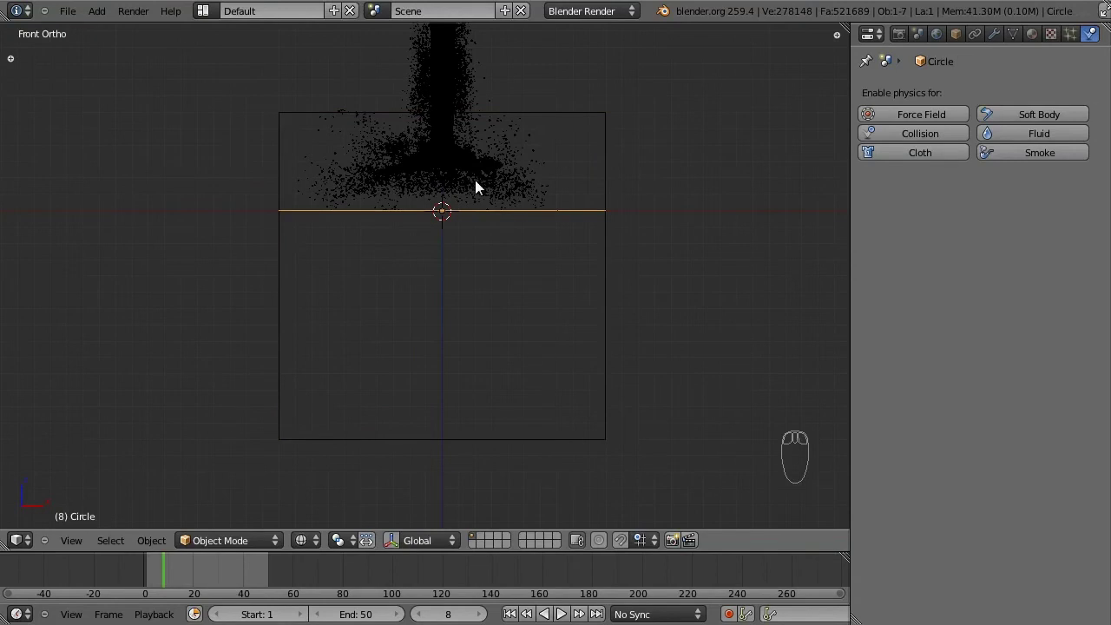
{"action": "middle_click_drag", "start_coordinate": [446, 270], "coordinate": [475, 306]}
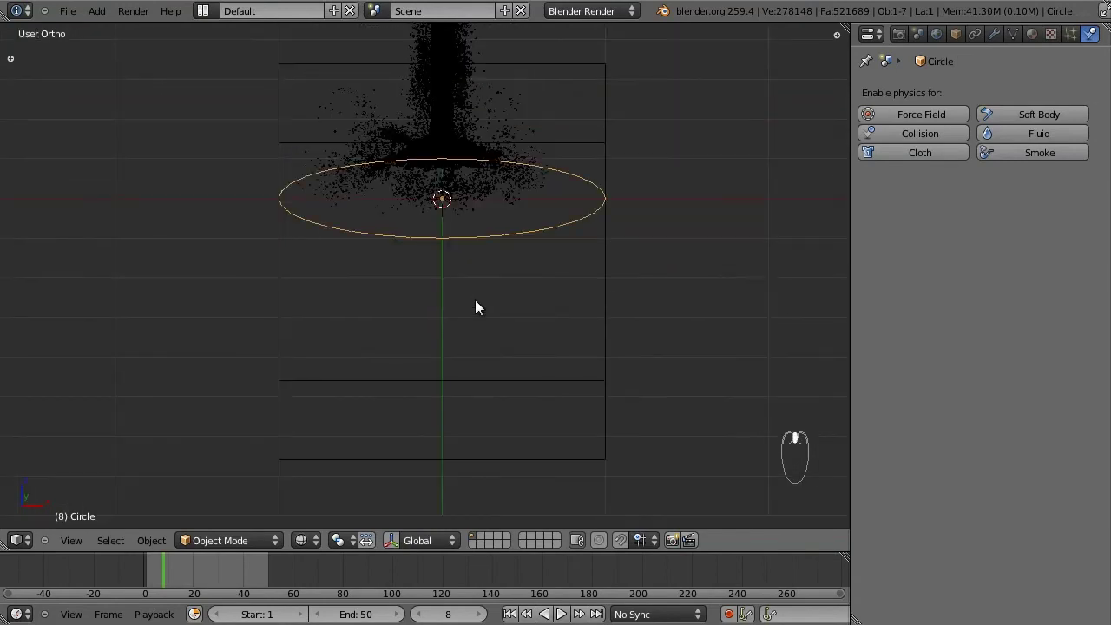
{"action": "key", "text": "t"}
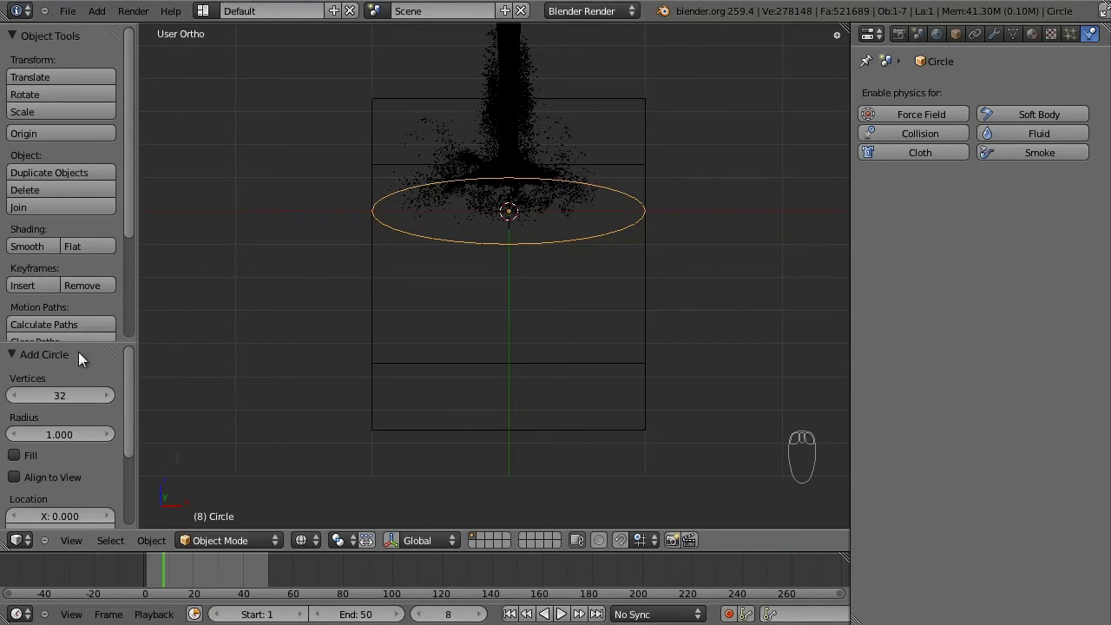
Turn on Fill for the new circle so it has faces, and save the file over the existing one
{"action": "left_click_drag", "start_coordinate": [79, 344], "coordinate": [79, 235]}
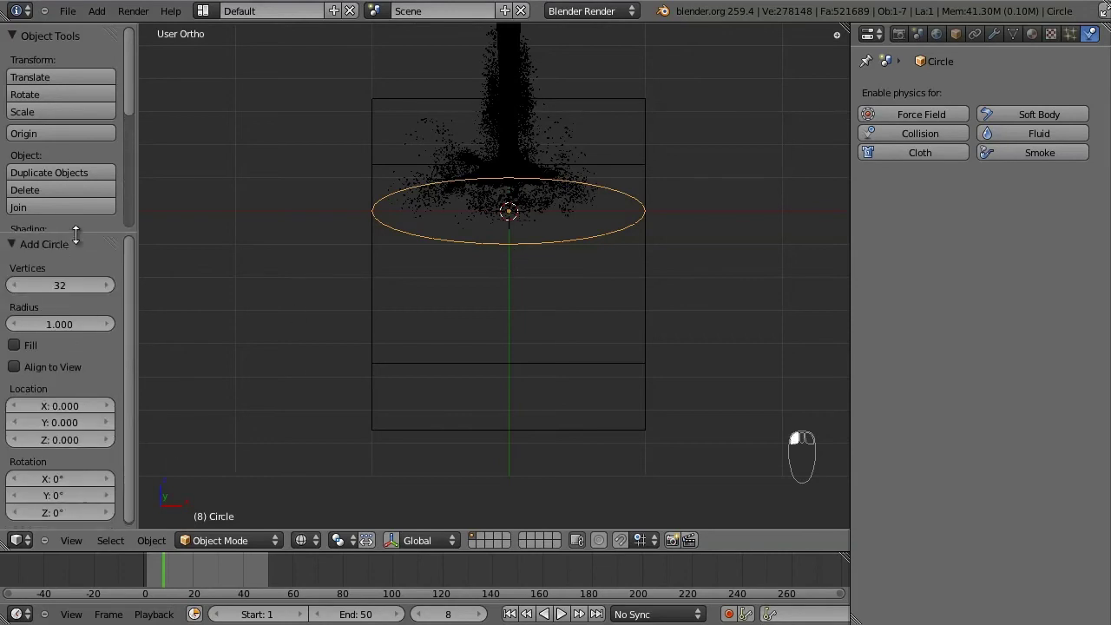
{"action": "left_click", "coordinate": [21, 345]}
{"action": "key", "text": "ctrl+s"}
Inspect the filled circle's mesh in Edit Mode, selecting its centre vertex, and return to Object Mode
{"action": "key", "text": "Tab"}
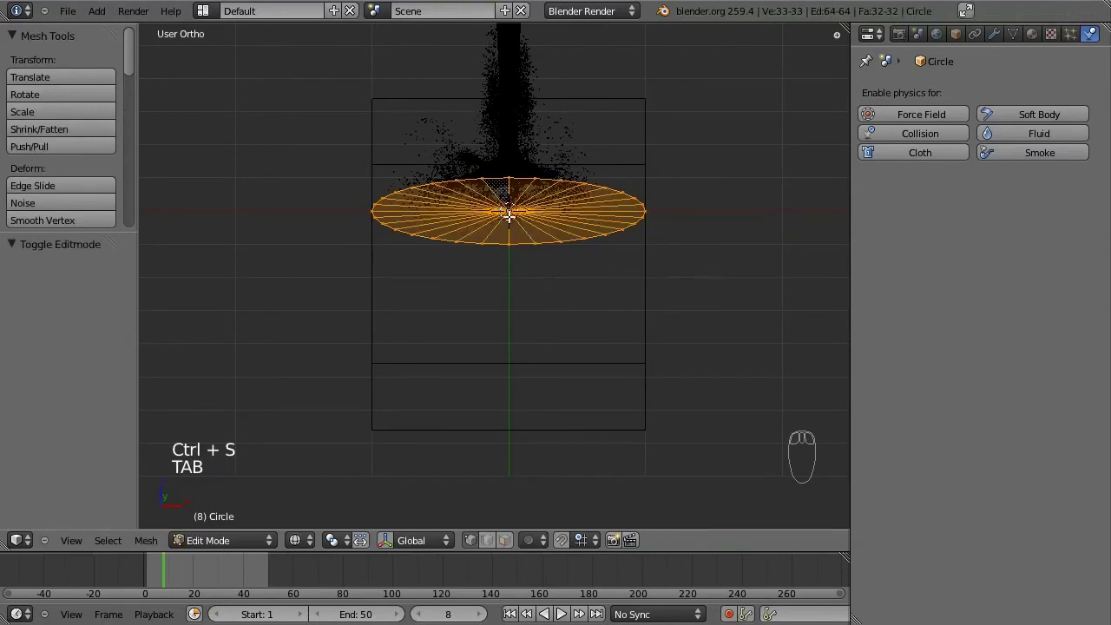
{"action": "scroll", "coordinate": [533, 285], "scroll_direction": "up", "scroll_amount": 2}
{"action": "right_click", "coordinate": [520, 273]}
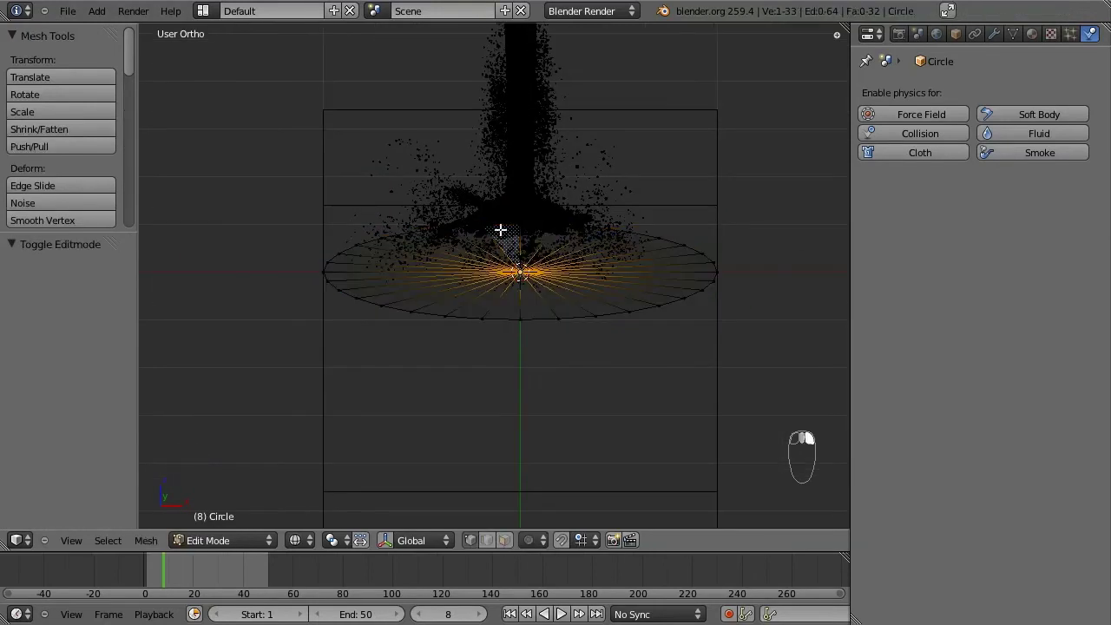
{"action": "key", "text": "Tab"}
Move the circle 1.3 units down along the Z axis in front view, just above the domain's floor
{"action": "key", "text": "KP_1"}
{"action": "scroll", "coordinate": [686, 277], "scroll_direction": "down", "scroll_amount": 2}
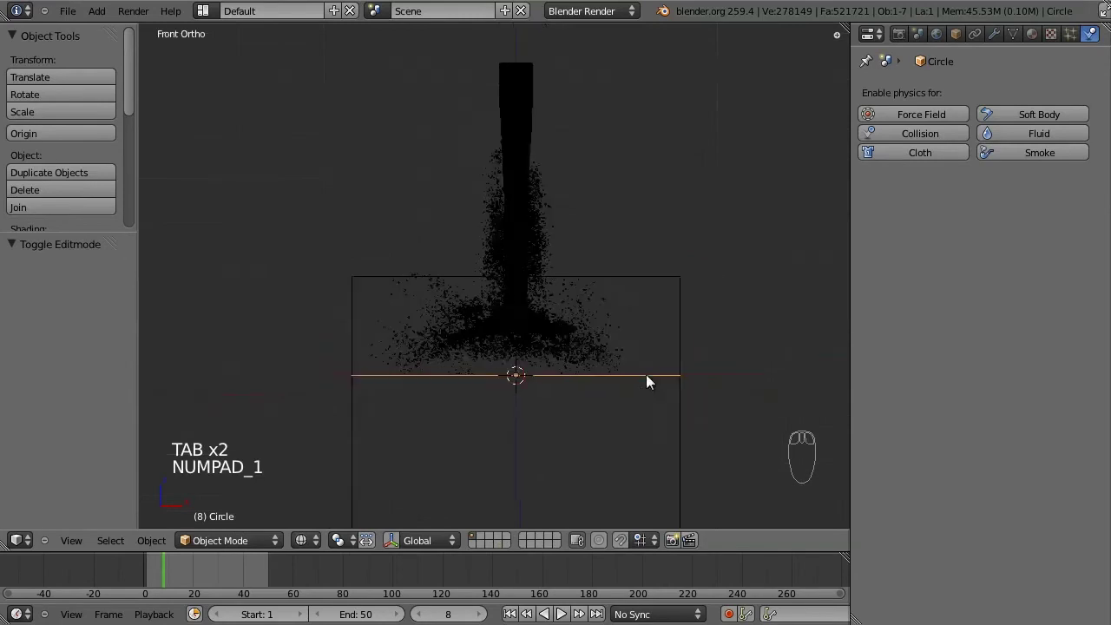
{"action": "scroll", "coordinate": [622, 208], "scroll_direction": "up", "scroll_amount": 2}
{"action": "key", "text": "g"}
{"action": "key", "text": "z"}
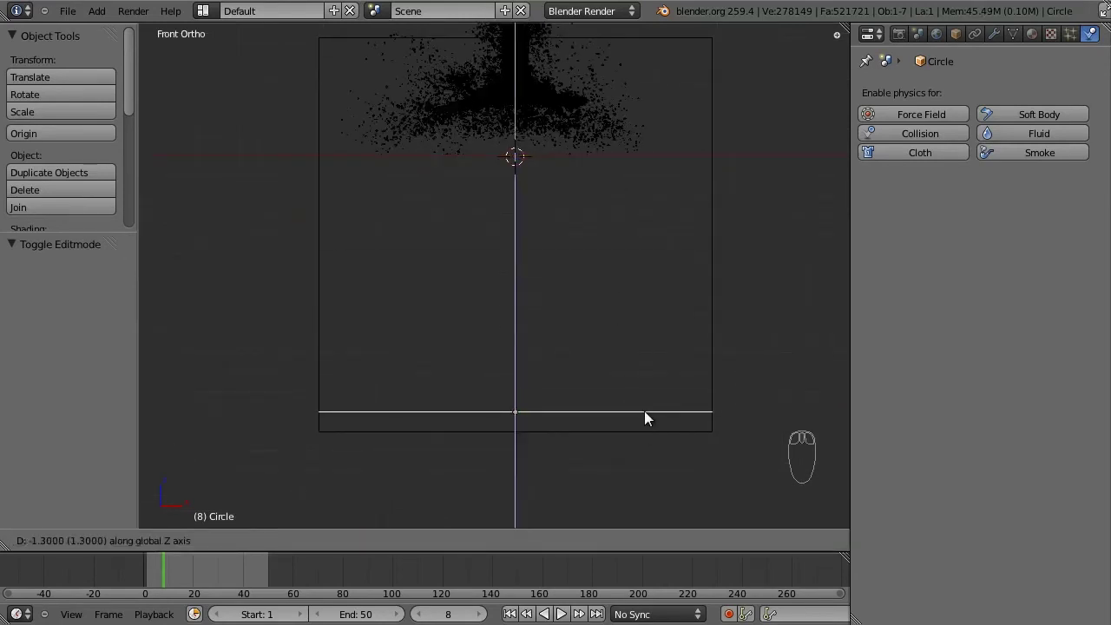
{"action": "left_click", "coordinate": [644, 411]}
Scale the circle uniformly by a factor of 0.14 and save the file over the existing one
{"action": "key", "text": "s"}
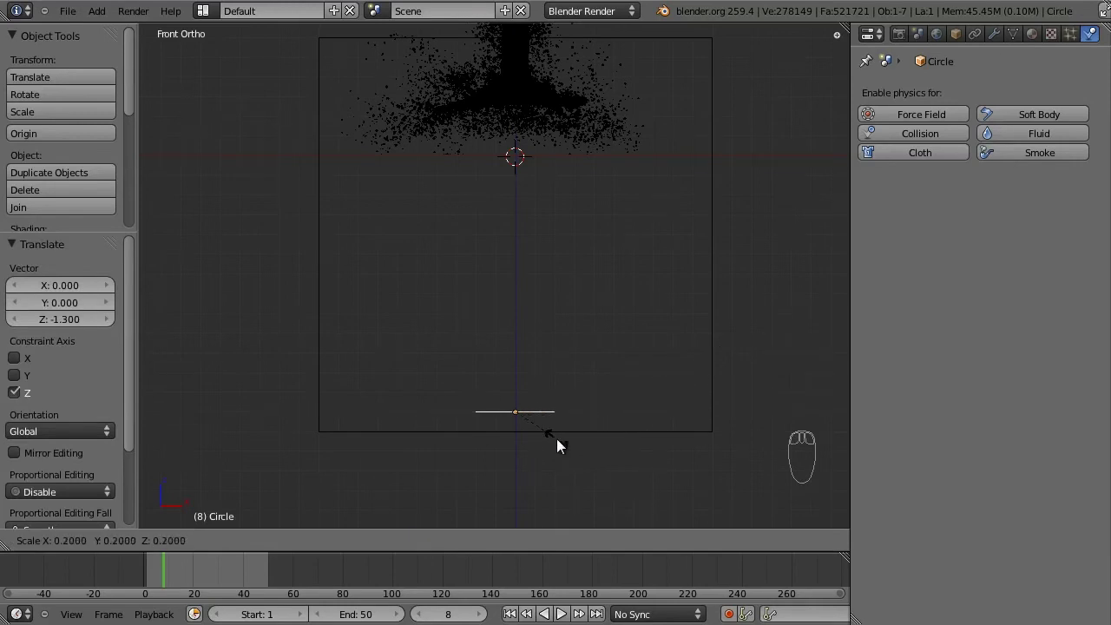
{"action": "left_click", "coordinate": [585, 439]}
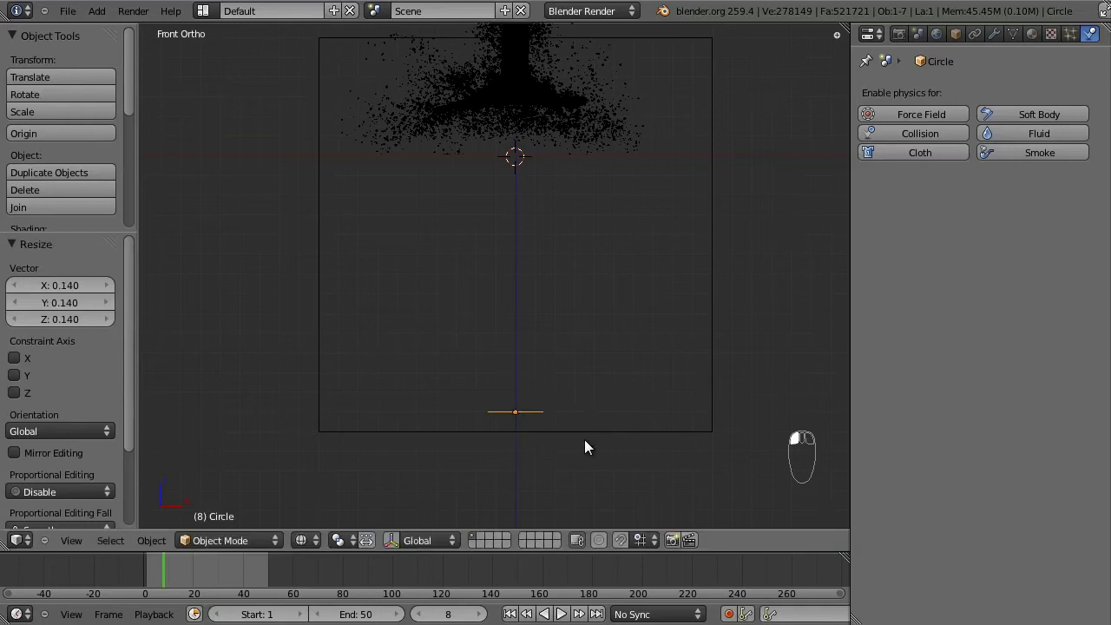
{"action": "scroll", "coordinate": [589, 354], "scroll_direction": "up", "scroll_amount": 2}
{"action": "scroll", "coordinate": [573, 374], "scroll_direction": "up", "scroll_amount": 2}
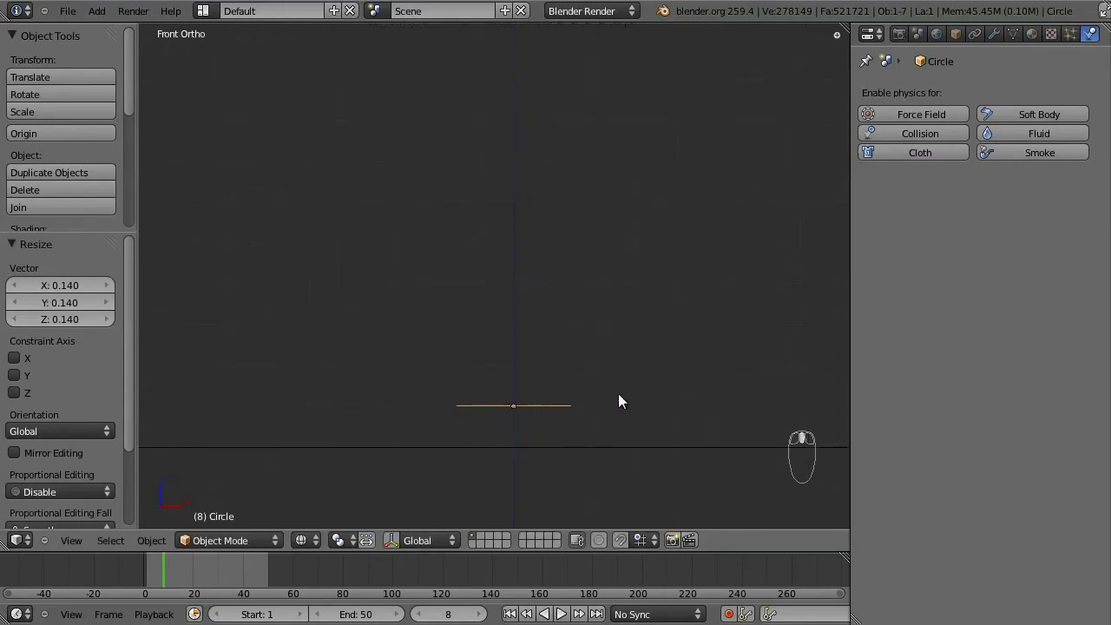
{"action": "scroll", "coordinate": [521, 374], "scroll_direction": "down", "scroll_amount": 6}
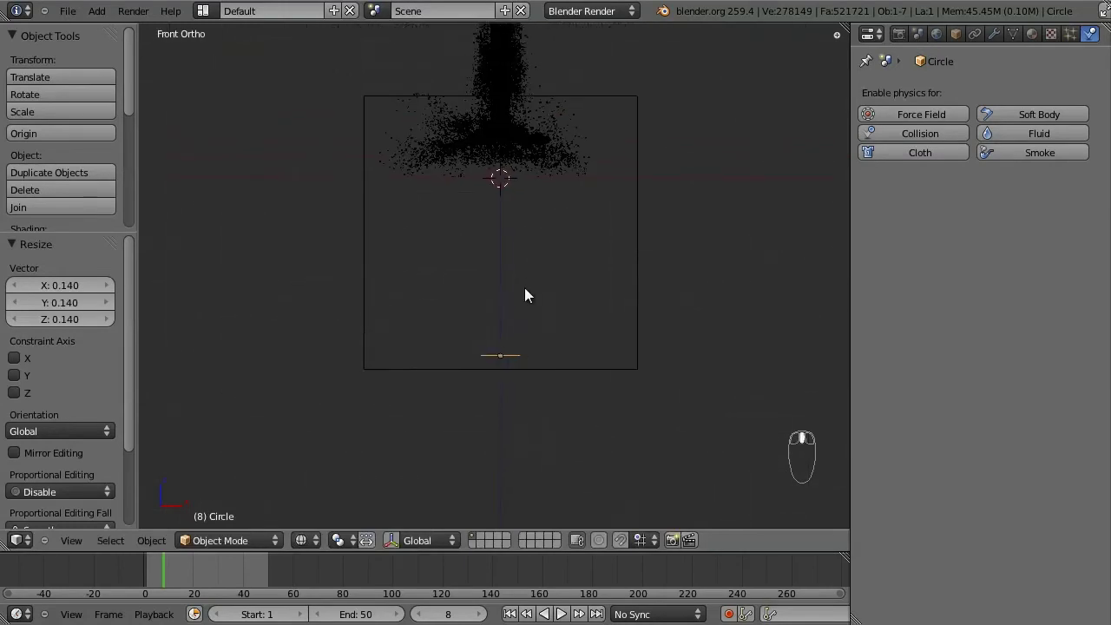
{"action": "key", "text": "ctrl+s"}
{"action": "scroll", "coordinate": [586, 309], "scroll_direction": "up", "scroll_amount": 2}
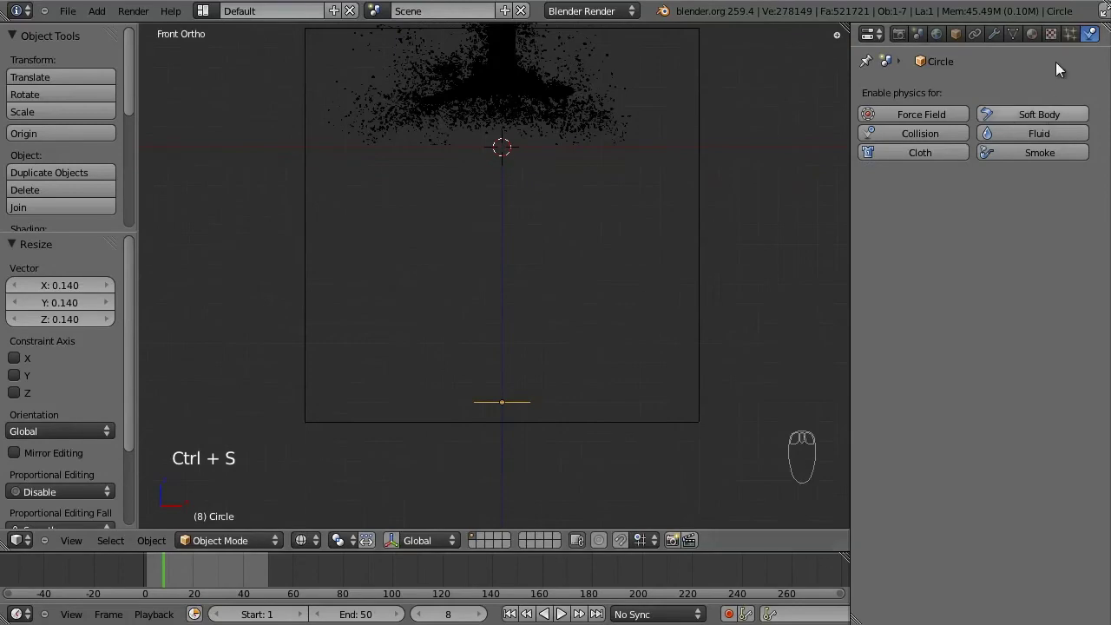
Enable smoke physics on the circle as a Flow object, using SmokeParticles as its particle system
{"action": "right_click", "coordinate": [696, 265]}
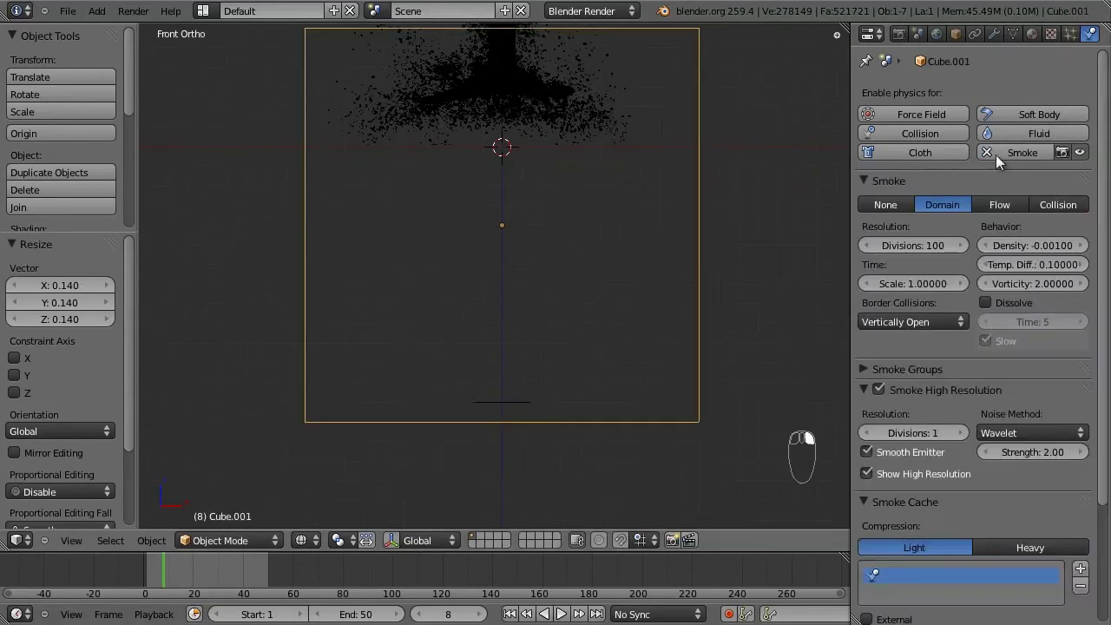
{"action": "right_click", "coordinate": [511, 402]}
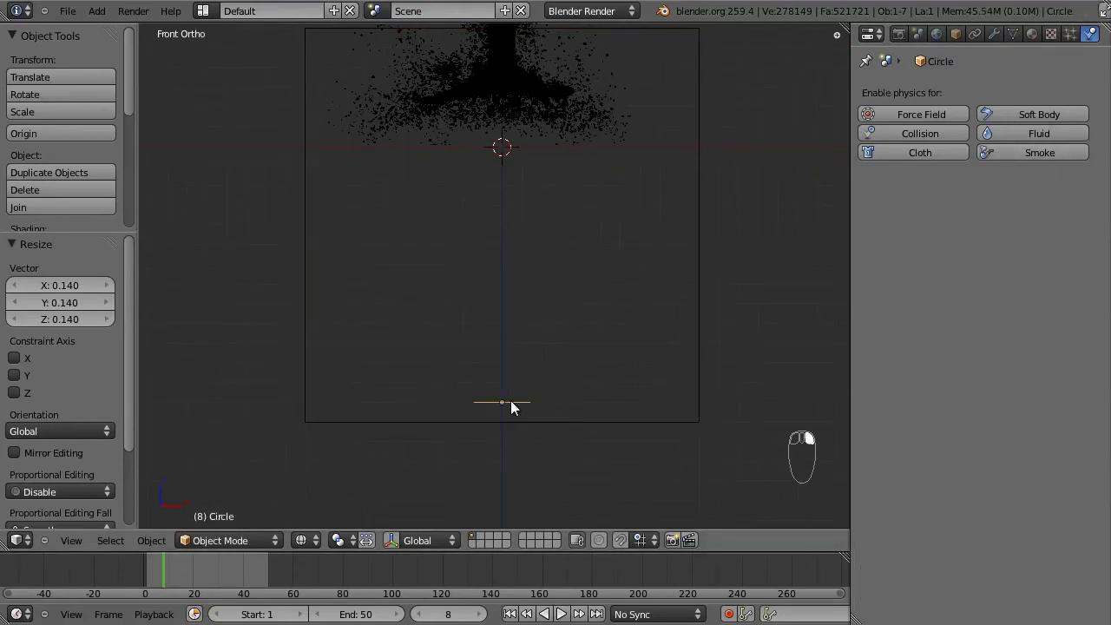
{"action": "left_click", "coordinate": [1017, 152]}
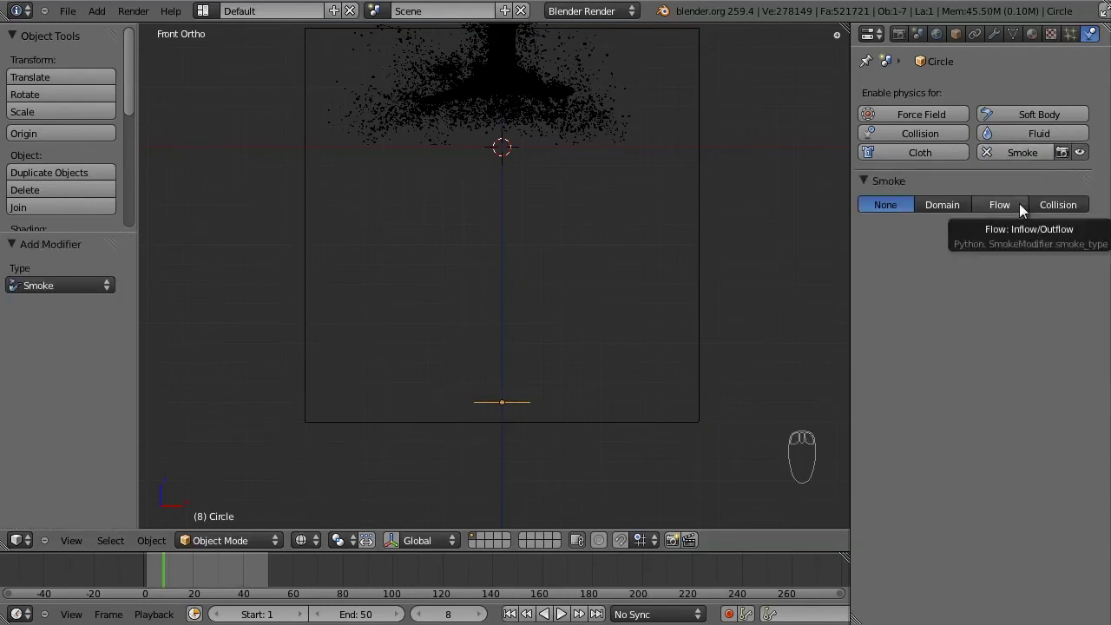
{"action": "left_click", "coordinate": [1019, 205]}
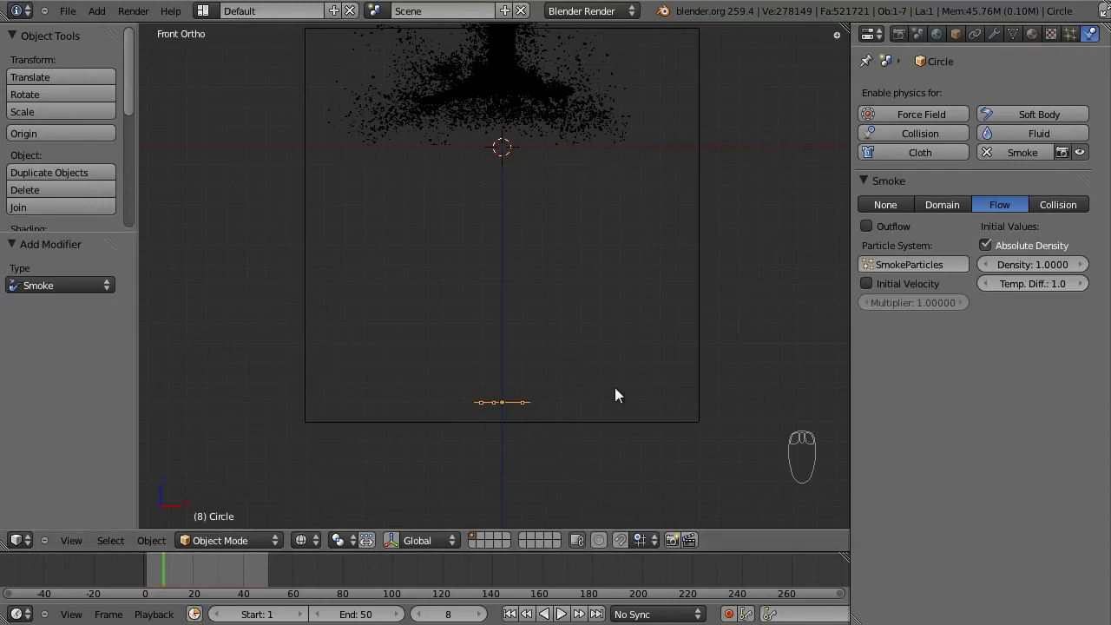
{"action": "left_click", "coordinate": [909, 268]}
{"action": "left_click", "coordinate": [910, 261]}
{"action": "left_click", "coordinate": [910, 260]}
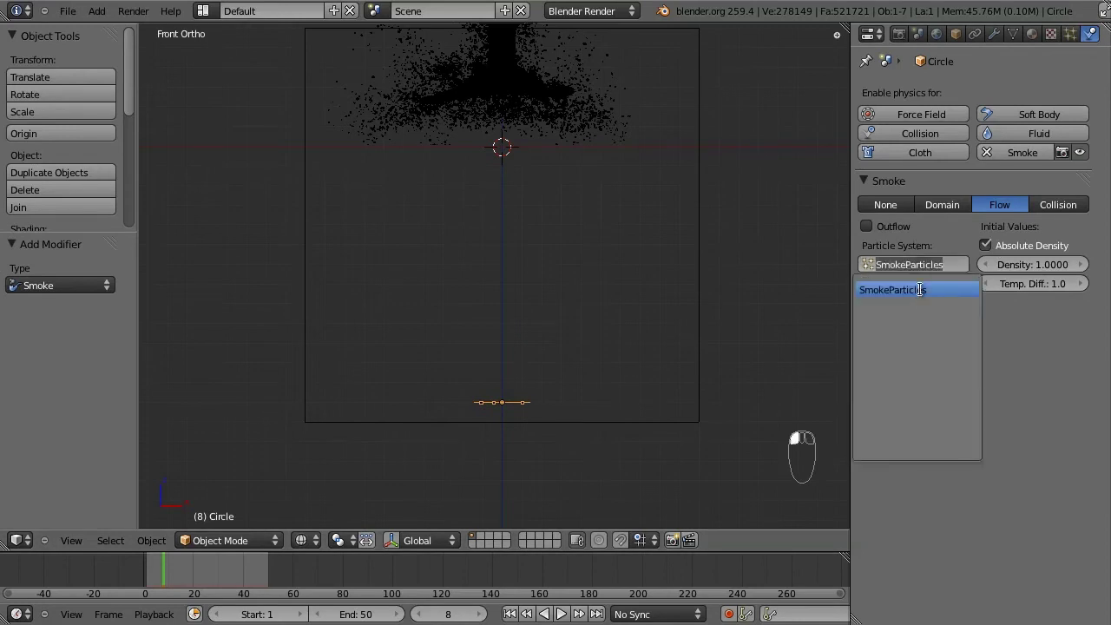
{"action": "left_click", "coordinate": [919, 289]}
{"action": "left_click", "coordinate": [901, 260]}
{"action": "left_click", "coordinate": [926, 245]}
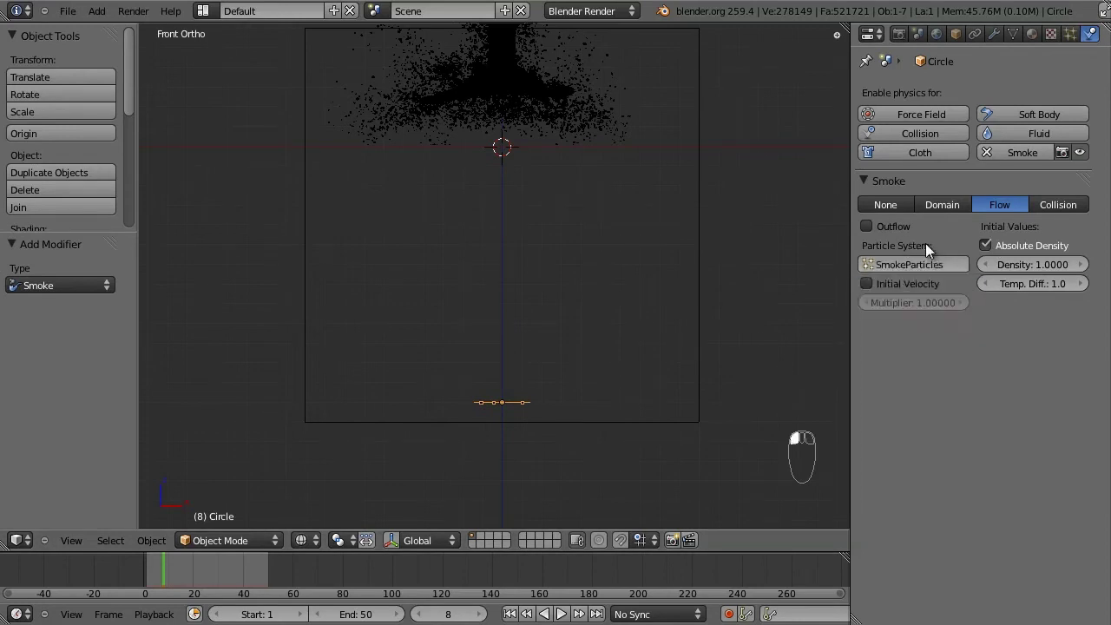
Set the circle's SmokeParticles emission to end at frame 50 with an amount of 20000 particles
{"action": "left_click", "coordinate": [1070, 33]}
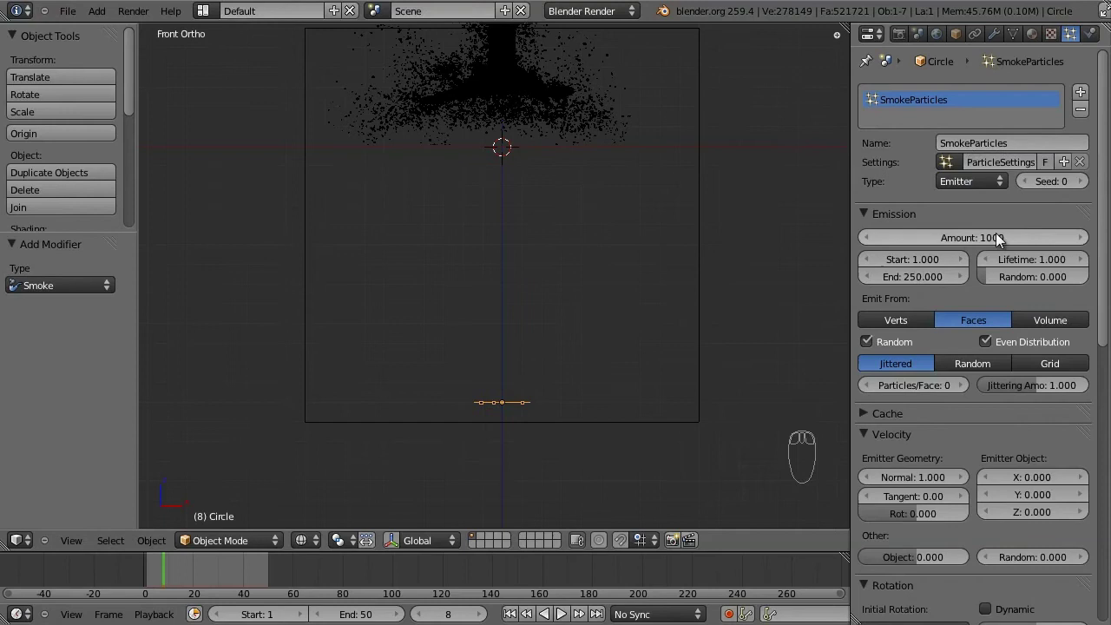
{"action": "scroll", "coordinate": [983, 321], "scroll_direction": "down", "scroll_amount": 3}
{"action": "scroll", "coordinate": [983, 321], "scroll_direction": "up", "scroll_amount": 3}
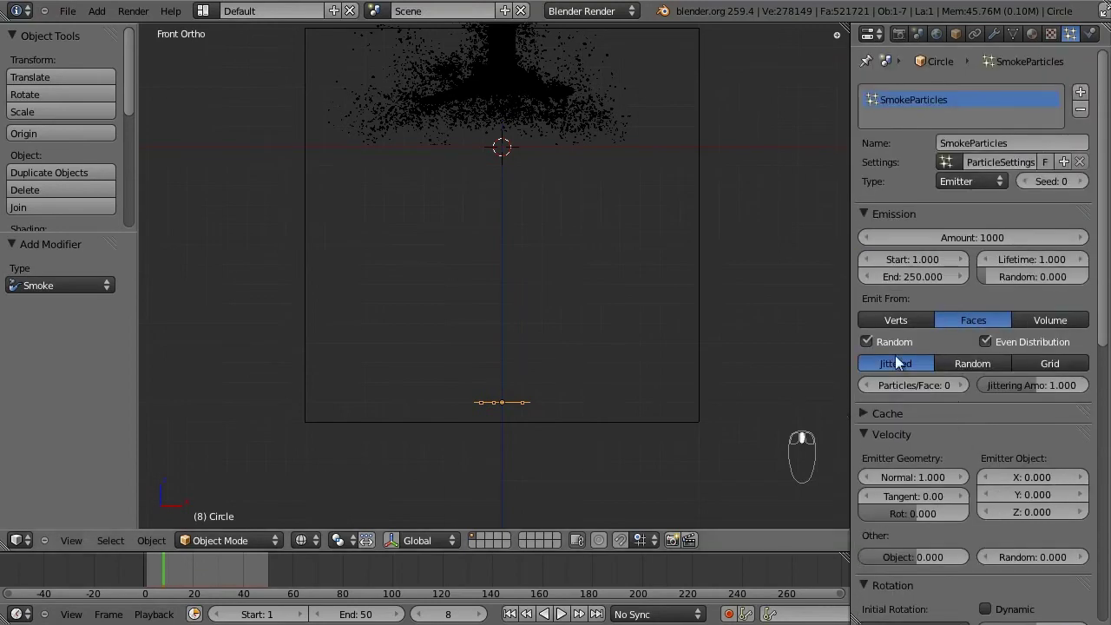
{"action": "left_click", "coordinate": [917, 276]}
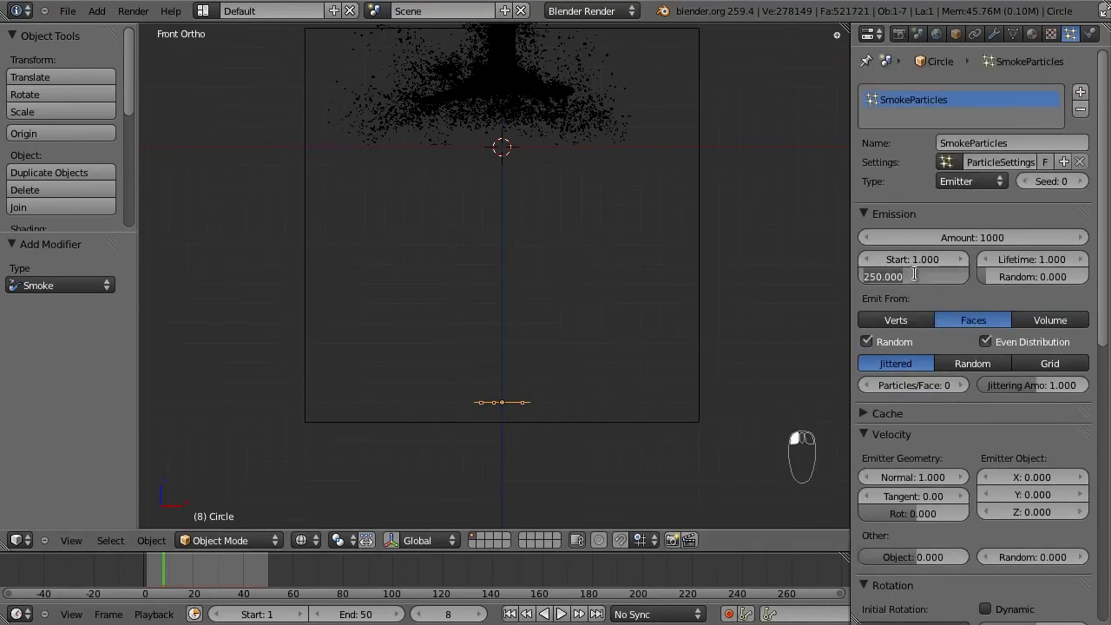
{"action": "type", "text": "50"}
{"action": "key", "text": "Return"}
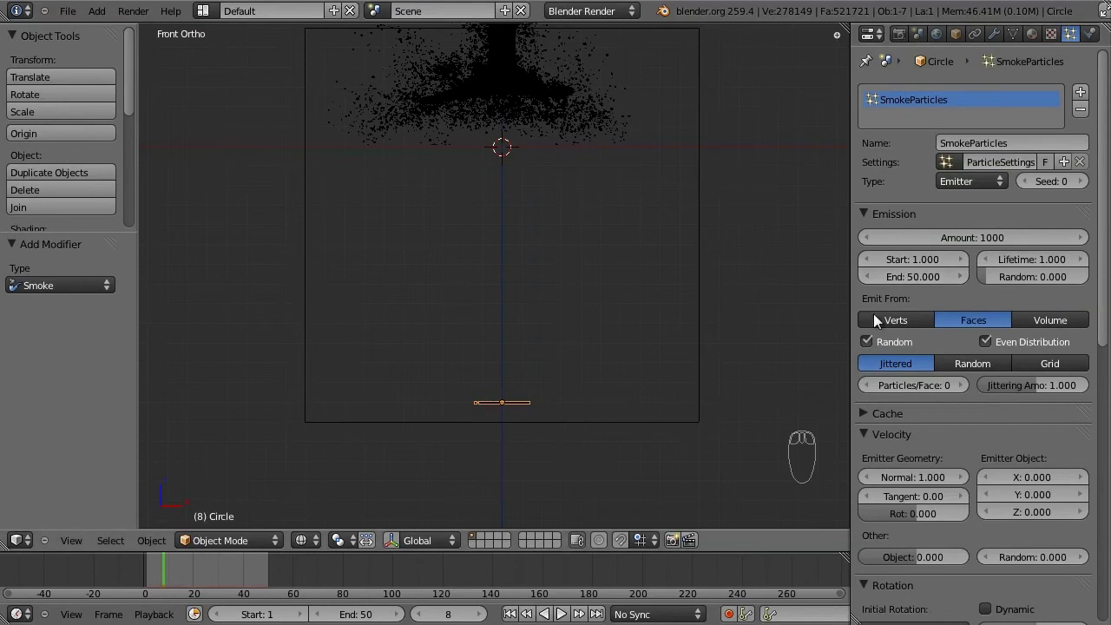
{"action": "left_click", "coordinate": [987, 237]}
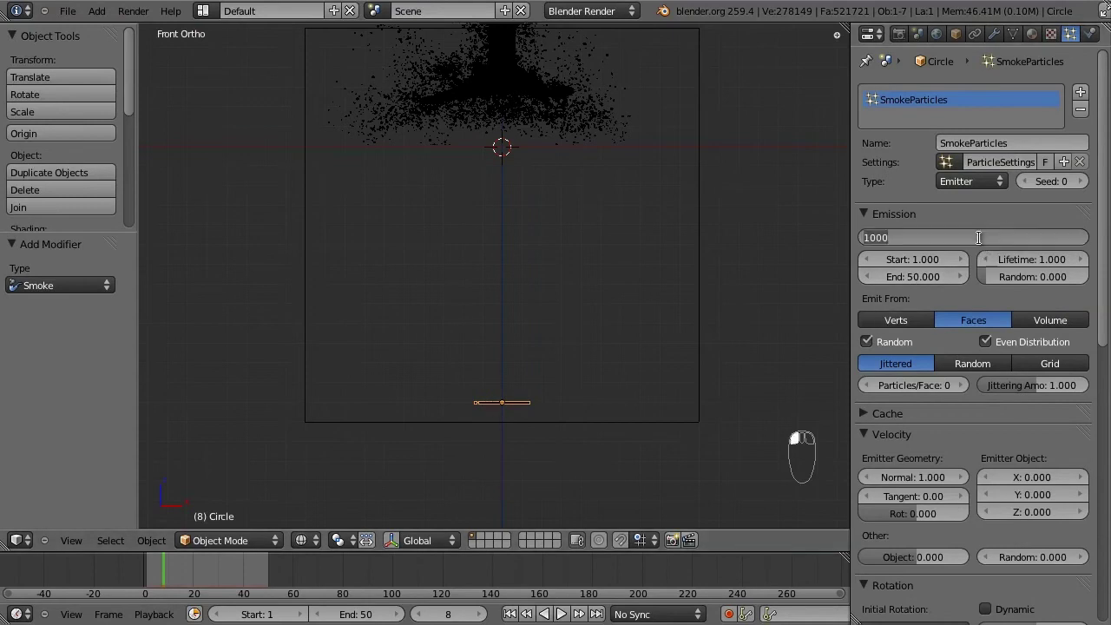
{"action": "type", "text": "20000"}
{"action": "key", "text": "Return"}
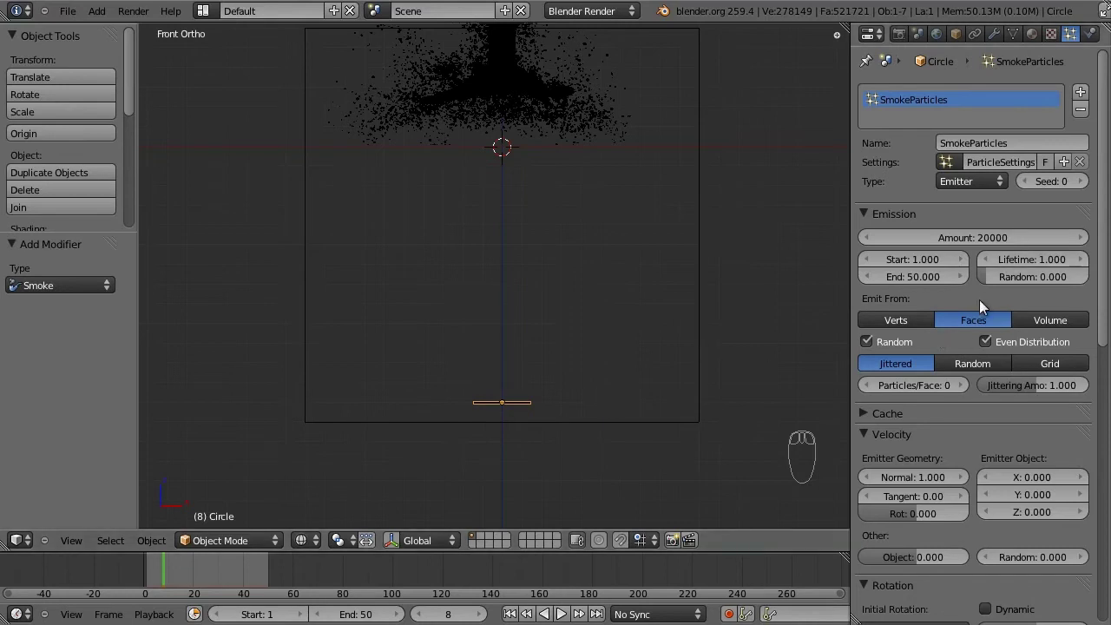
Set the SmokeParticles' emitter geometry Normal velocity to 15
{"action": "scroll", "coordinate": [995, 447], "scroll_direction": "down", "scroll_amount": 5}
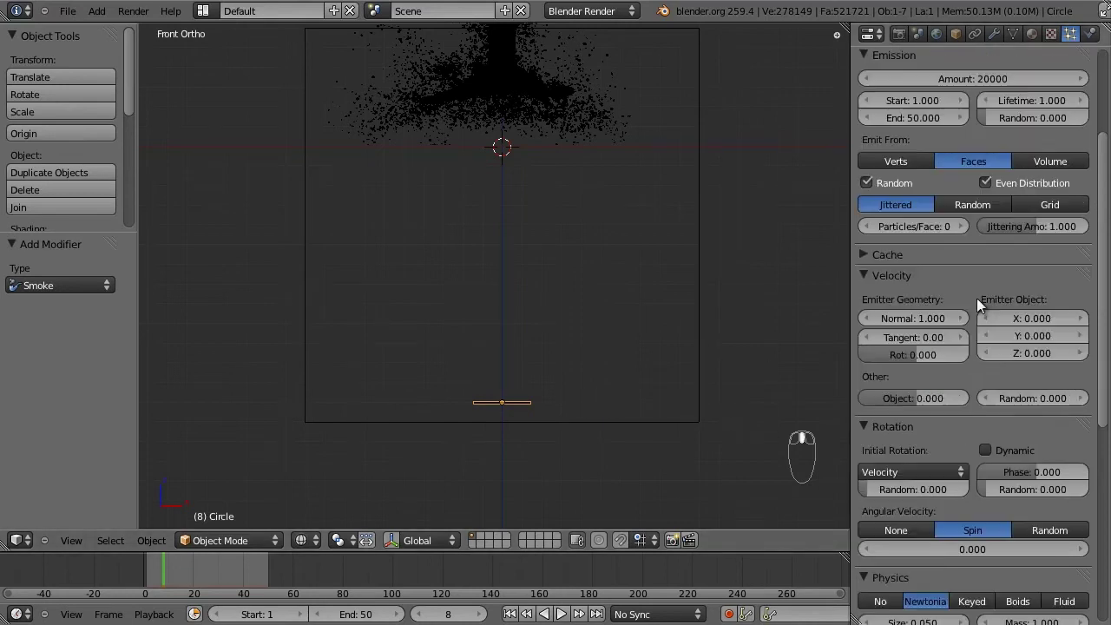
{"action": "left_click", "coordinate": [912, 316]}
{"action": "type", "text": "1"}
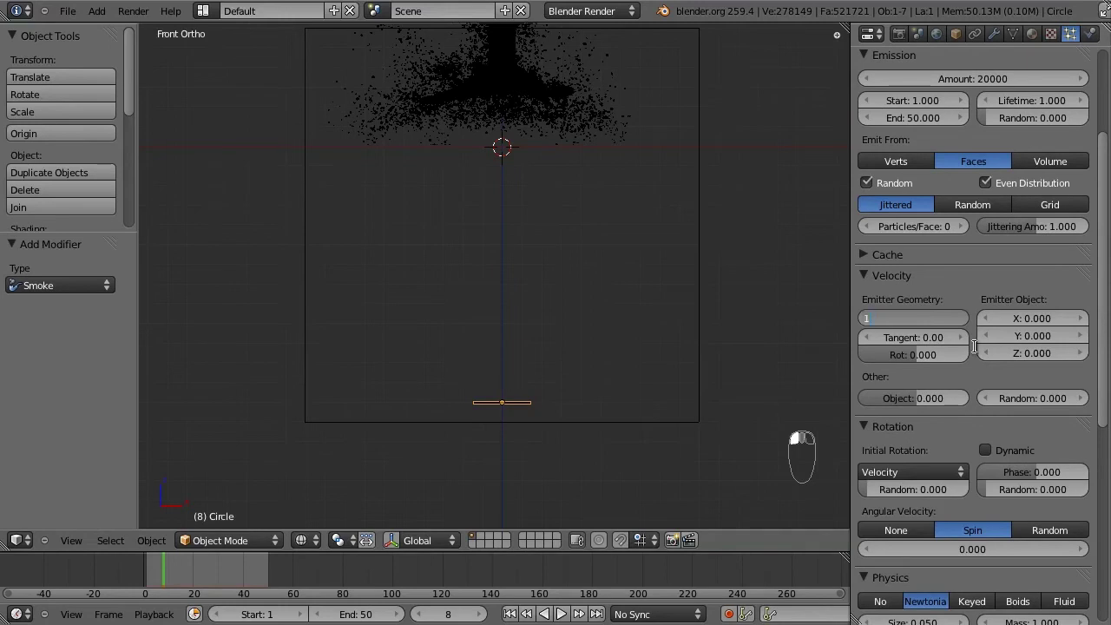
{"action": "type", "text": "5"}
{"action": "key", "text": "Return"}
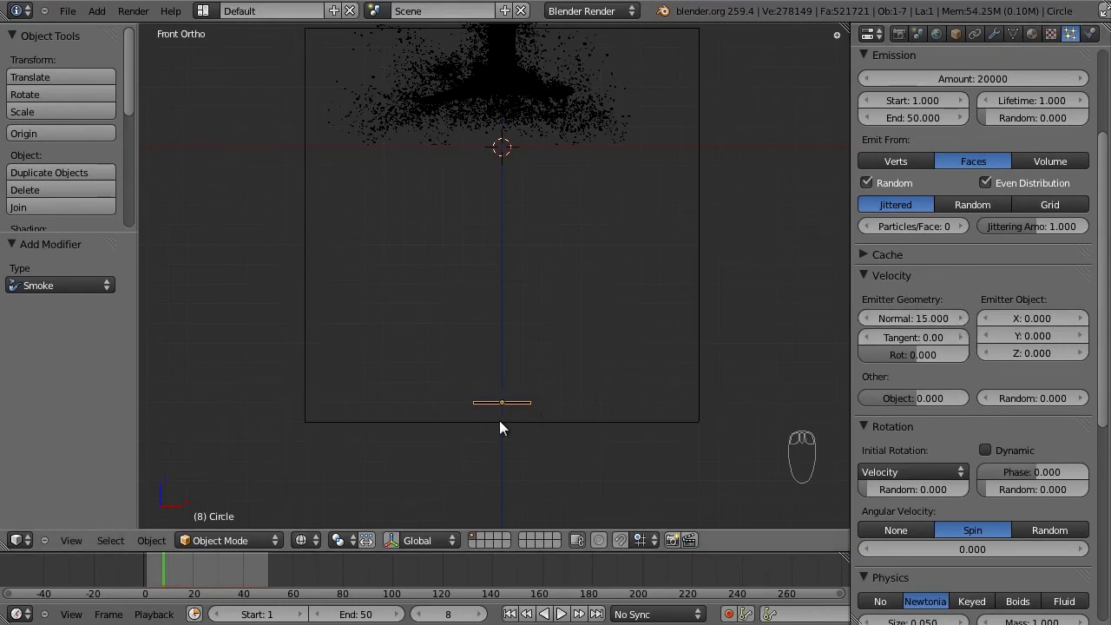
{"action": "scroll", "coordinate": [524, 396], "scroll_direction": "down", "scroll_amount": 1}
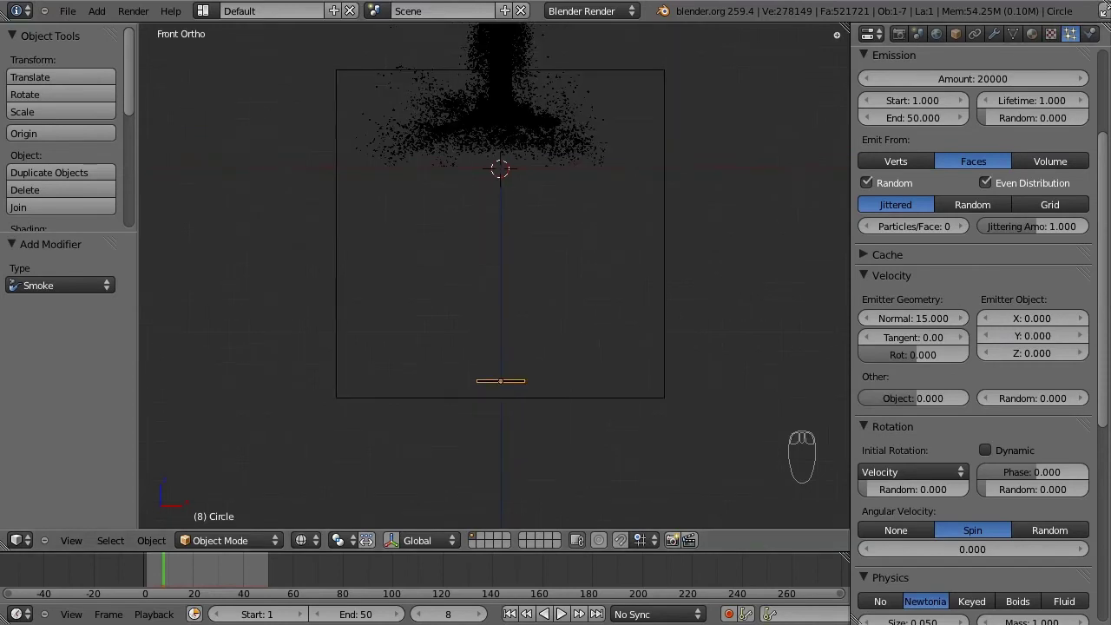
Set the circle's smoke type to None and move it about 0.217 units down along Z, below the domain
{"action": "left_click", "coordinate": [1090, 33]}
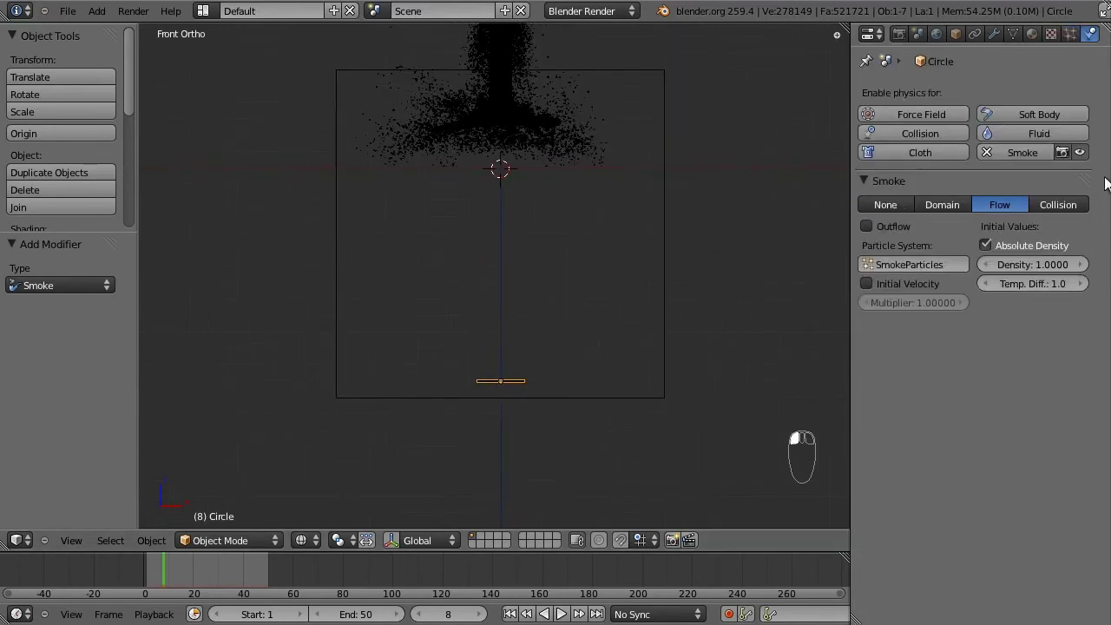
{"action": "left_click", "coordinate": [885, 204]}
{"action": "key", "text": "g"}
{"action": "key", "text": "z"}
{"action": "left_click", "coordinate": [488, 440]}
{"action": "middle_click_drag", "start_coordinate": [587, 398], "coordinate": [543, 275], "text": "shift"}
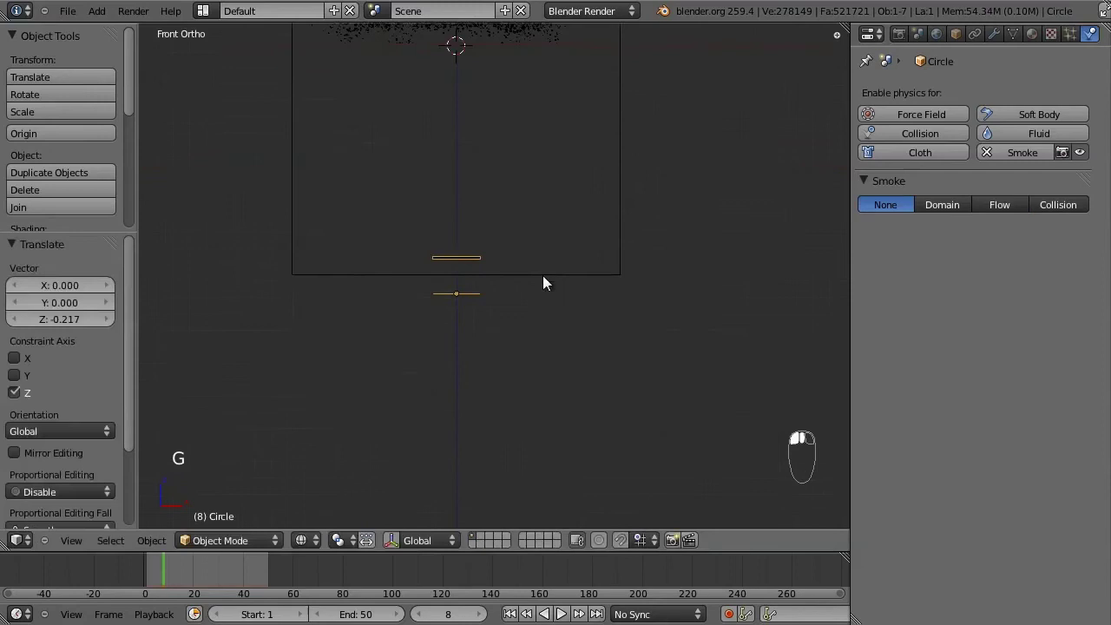
Save the file over the existing one, keeping the circle just below the domain
{"action": "key", "text": "g"}
{"action": "right_click", "coordinate": [580, 299]}
{"action": "key", "text": "ctrl+s"}
{"action": "left_click", "coordinate": [580, 299]}
{"action": "scroll", "coordinate": [586, 304], "scroll_direction": "up", "scroll_amount": 1}
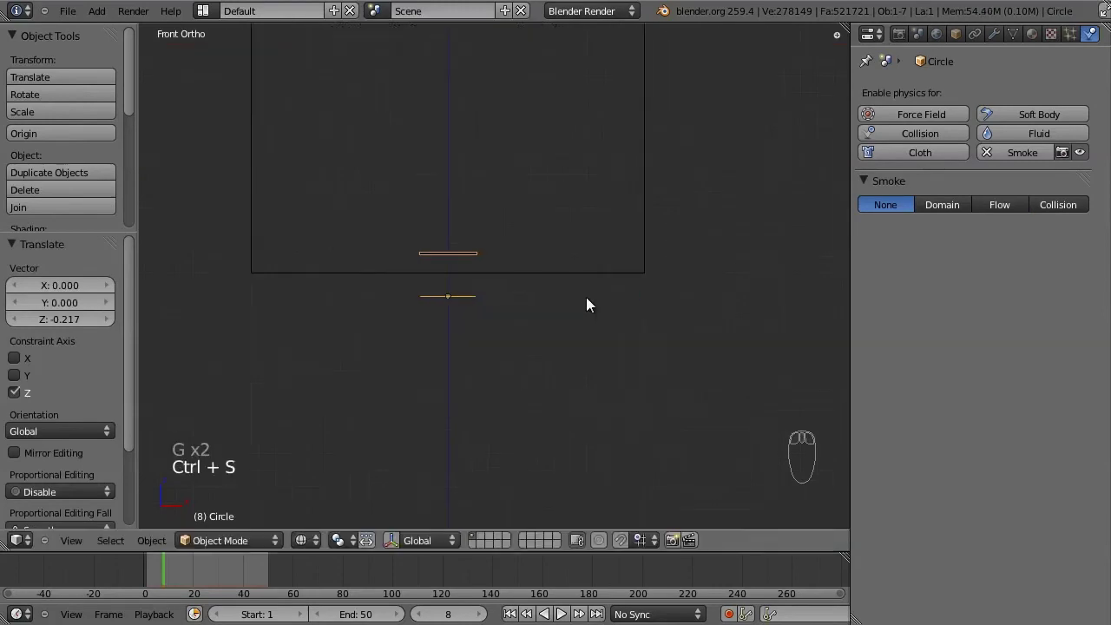
Play the animation briefly to check which direction the circle emits its particles
{"action": "key", "text": "alt+a"}
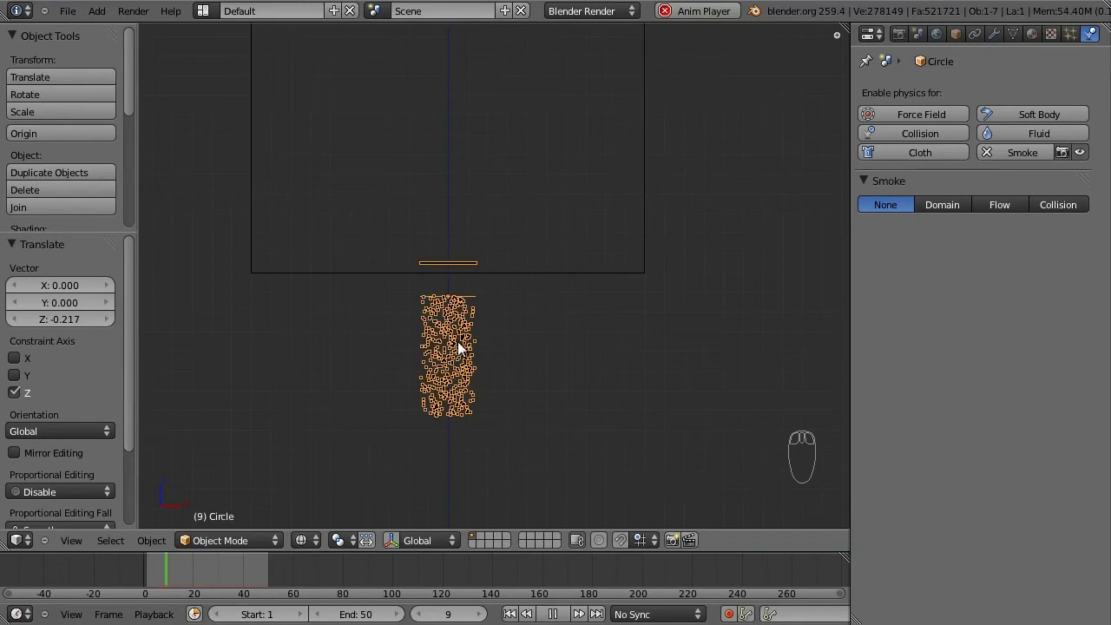
{"action": "key", "text": "Escape"}
{"action": "scroll", "coordinate": [457, 290], "scroll_direction": "down", "scroll_amount": 1}
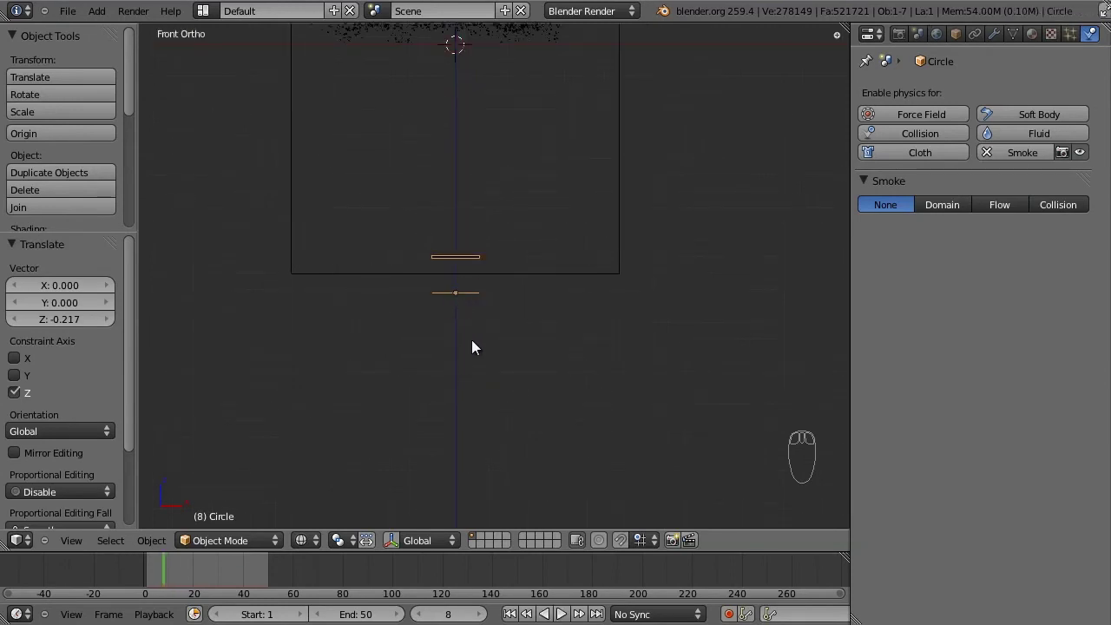
{"action": "scroll", "coordinate": [471, 347], "scroll_direction": "up", "scroll_amount": 1}
Select the circle's whole mesh in Edit Mode and recalculate its normals
{"action": "key", "text": "Tab"}
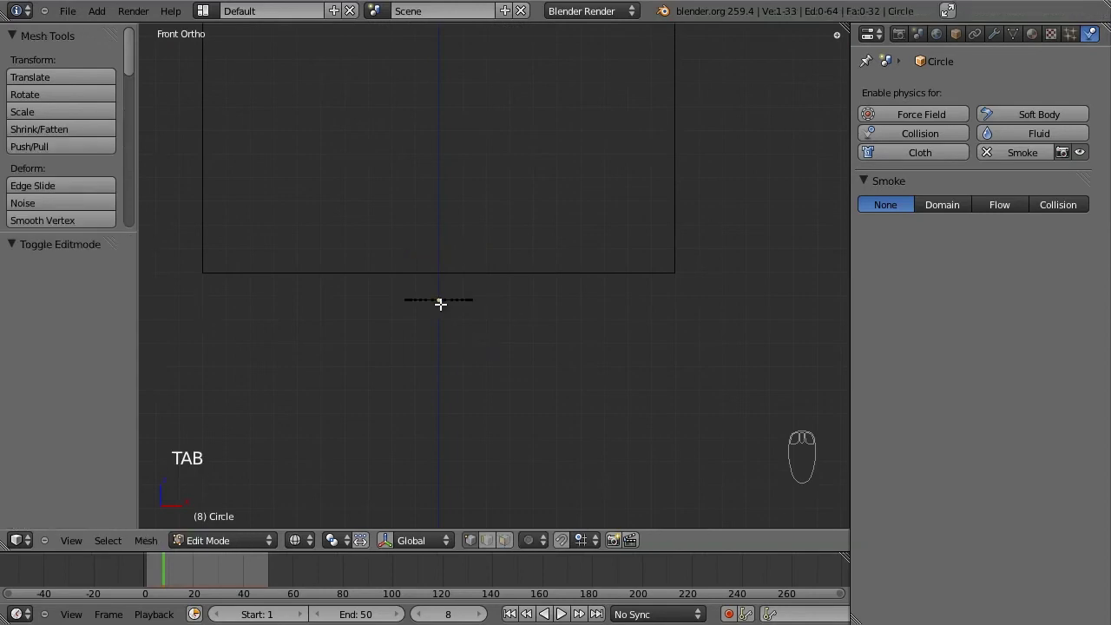
{"action": "key", "text": "a"}
{"action": "key", "text": "a"}
{"action": "key", "text": "a"}
{"action": "middle_click_drag", "start_coordinate": [434, 305], "coordinate": [599, 386]}
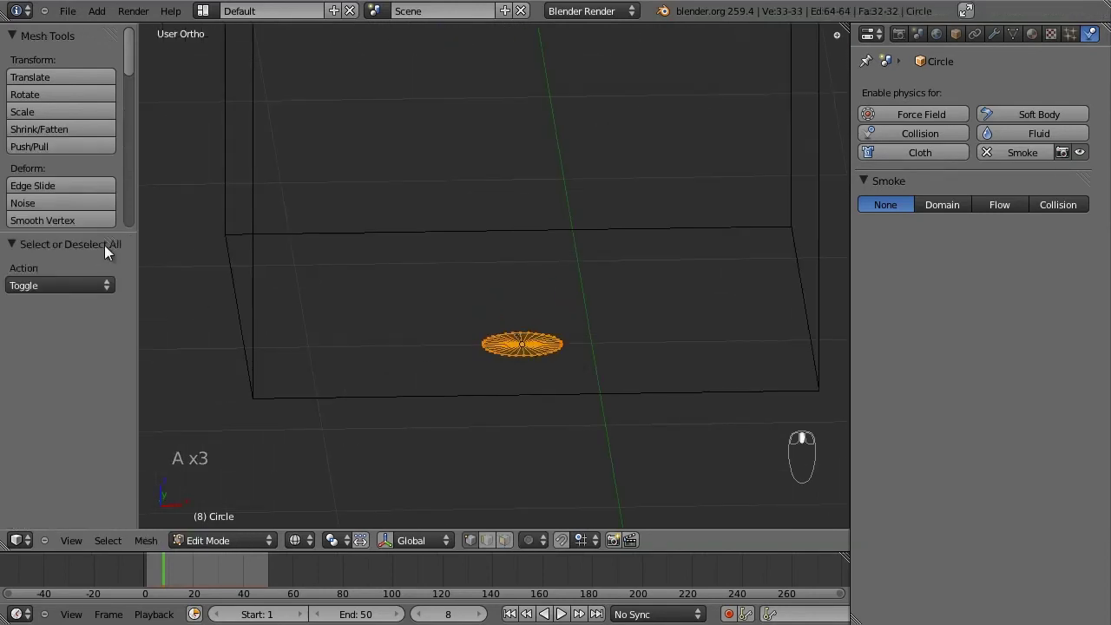
{"action": "left_click_drag", "start_coordinate": [104, 245], "coordinate": [104, 434]}
{"action": "scroll", "coordinate": [76, 331], "scroll_direction": "down", "scroll_amount": 5}
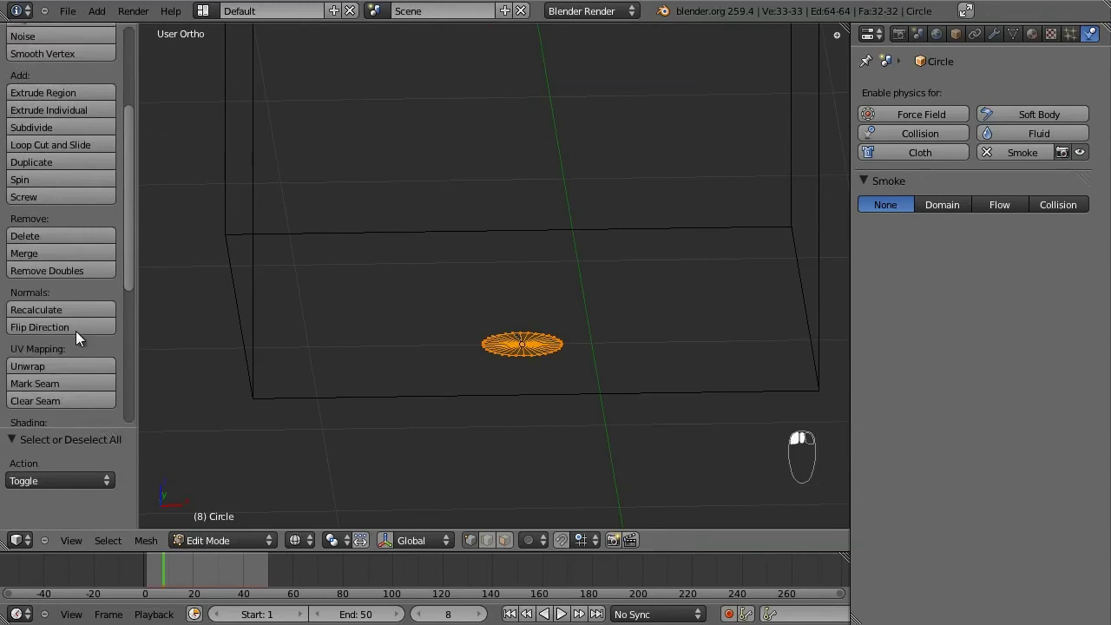
{"action": "scroll", "coordinate": [75, 331], "scroll_direction": "down", "scroll_amount": 4}
{"action": "left_click", "coordinate": [57, 229]}
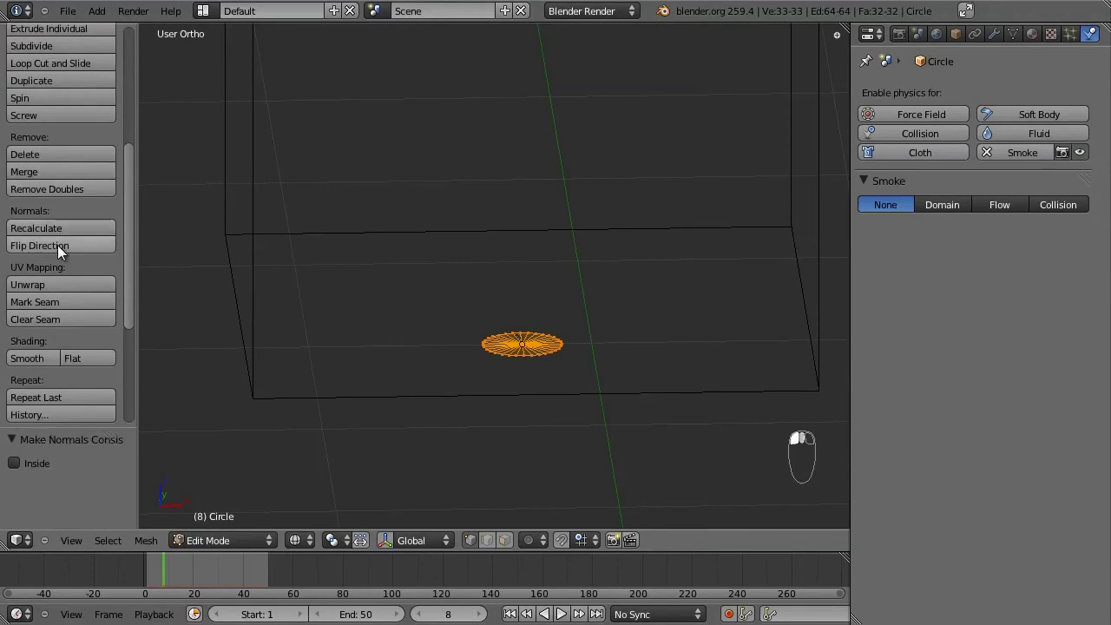
Flip the direction of the circle's normals, return to Object Mode and save the file
{"action": "left_click", "coordinate": [57, 245]}
{"action": "key", "text": "Tab"}
{"action": "key", "text": "KP_1"}
{"action": "key", "text": "ctrl+s"}
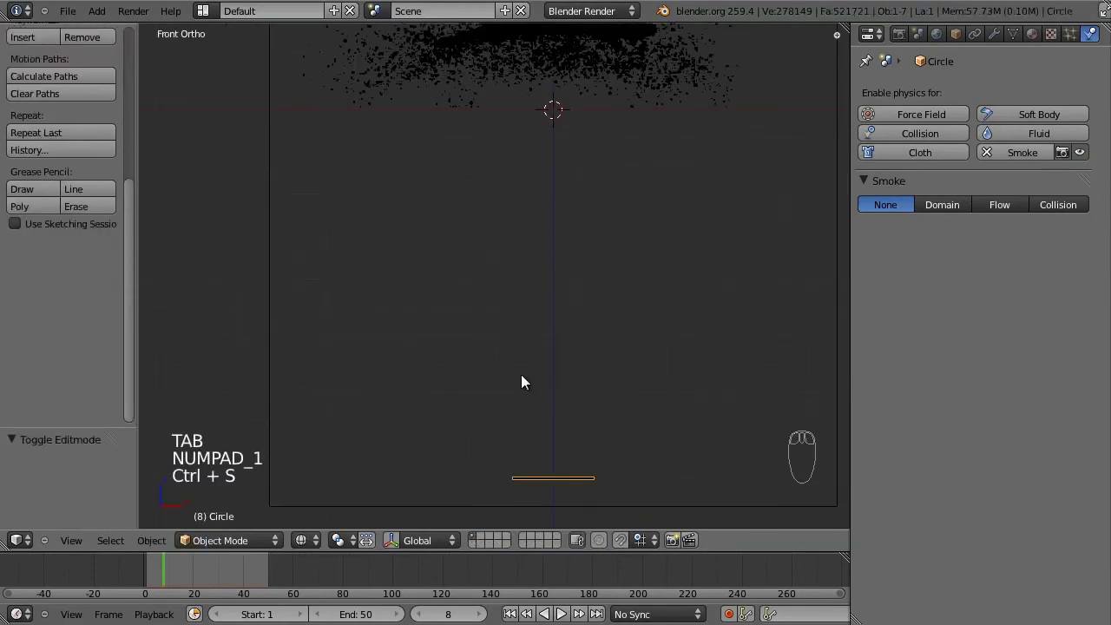
Play the animation briefly to check the circle's particle direction with the flipped normals
{"action": "middle_click_drag", "start_coordinate": [521, 382], "coordinate": [541, 228], "text": "shift"}
{"action": "scroll", "coordinate": [598, 295], "scroll_direction": "down", "scroll_amount": 2}
{"action": "key", "text": "alt+a"}
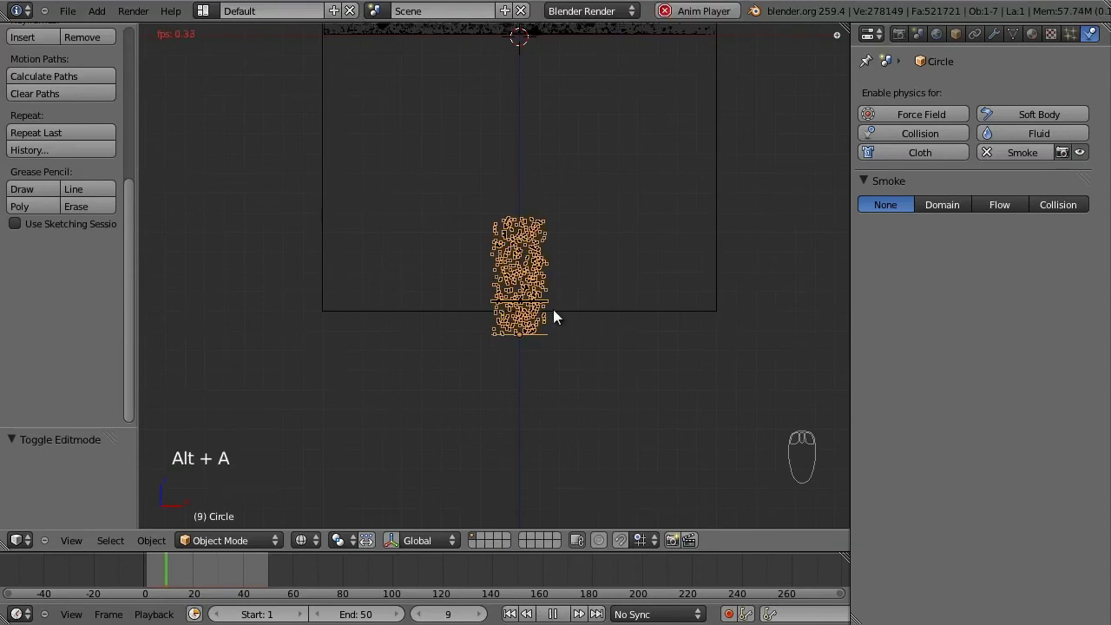
{"action": "key", "text": "Escape"}
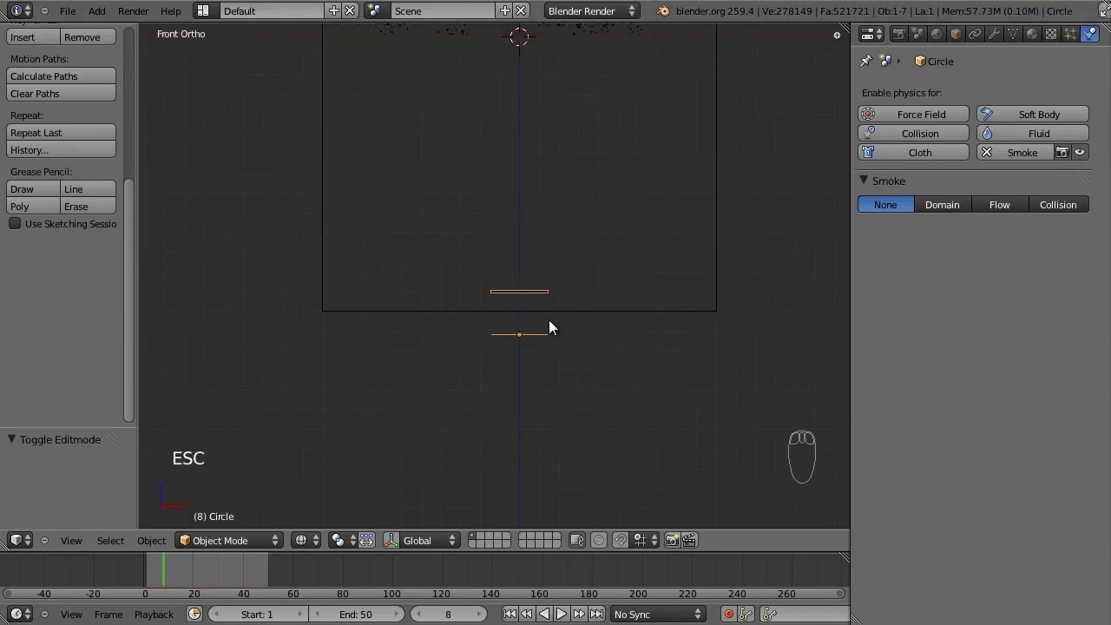
Set the circle's smoke type to Flow and enable Initial Velocity for its particle system
{"action": "left_click", "coordinate": [1001, 205]}
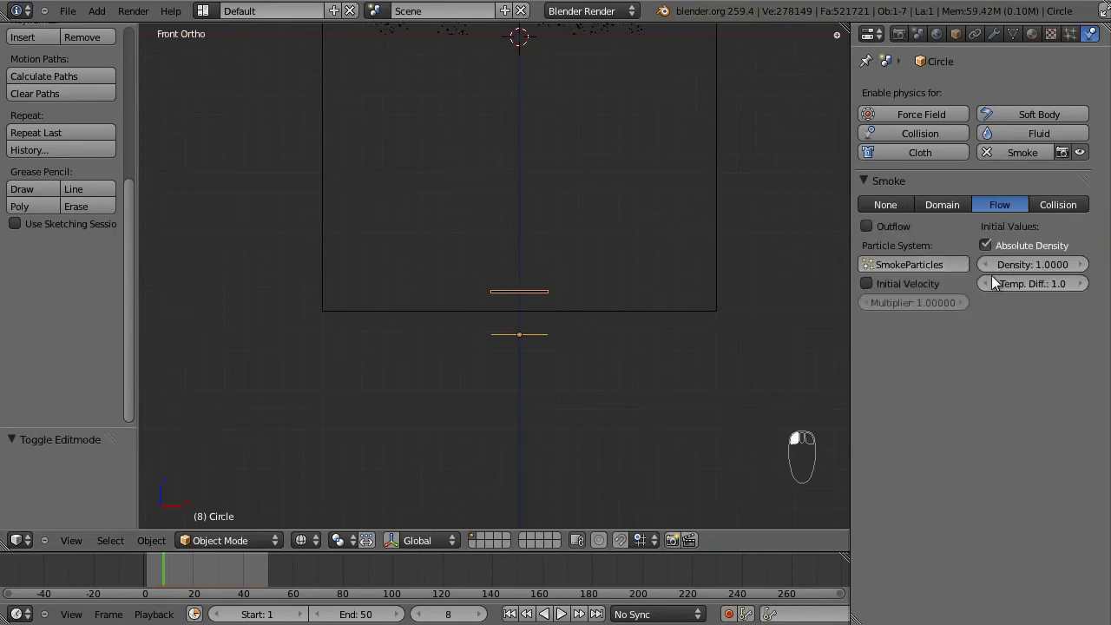
{"action": "left_click", "coordinate": [1071, 33]}
{"action": "scroll", "coordinate": [949, 382], "scroll_direction": "down", "scroll_amount": 10}
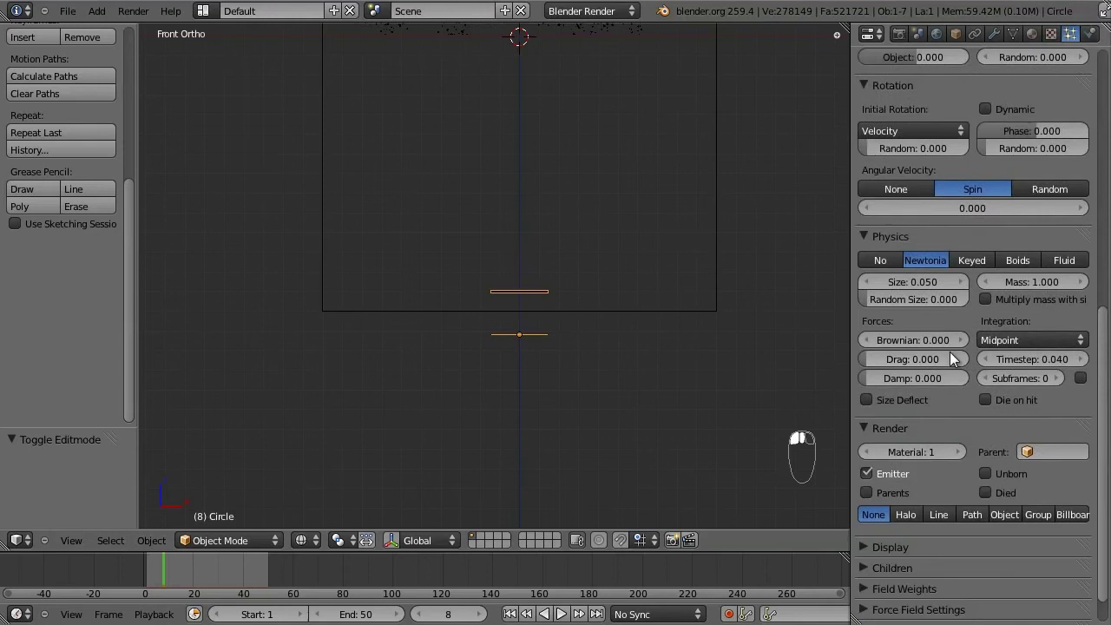
{"action": "scroll", "coordinate": [962, 321], "scroll_direction": "up", "scroll_amount": 6}
{"action": "scroll", "coordinate": [964, 320], "scroll_direction": "down", "scroll_amount": 8}
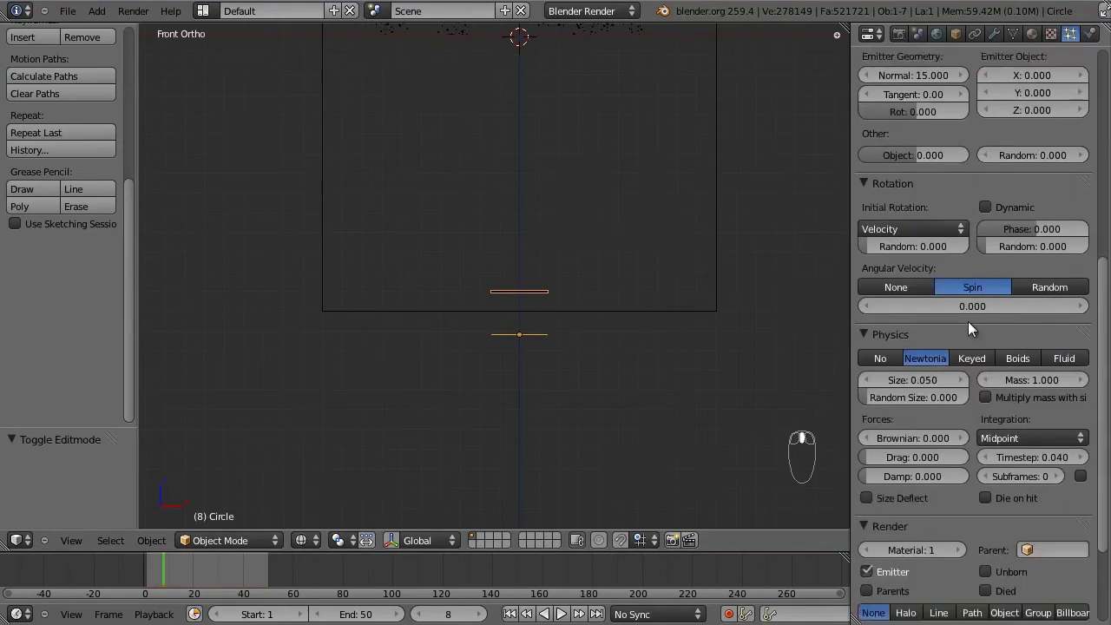
{"action": "scroll", "coordinate": [981, 217], "scroll_direction": "up", "scroll_amount": 8}
{"action": "left_click", "coordinate": [1091, 33]}
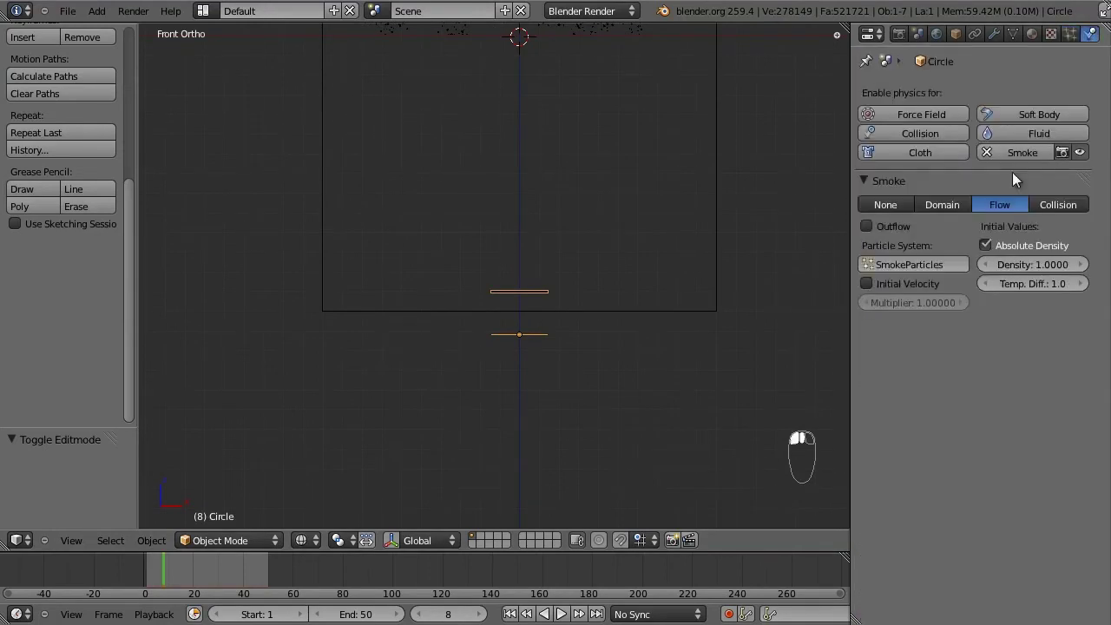
{"action": "left_click", "coordinate": [875, 284]}
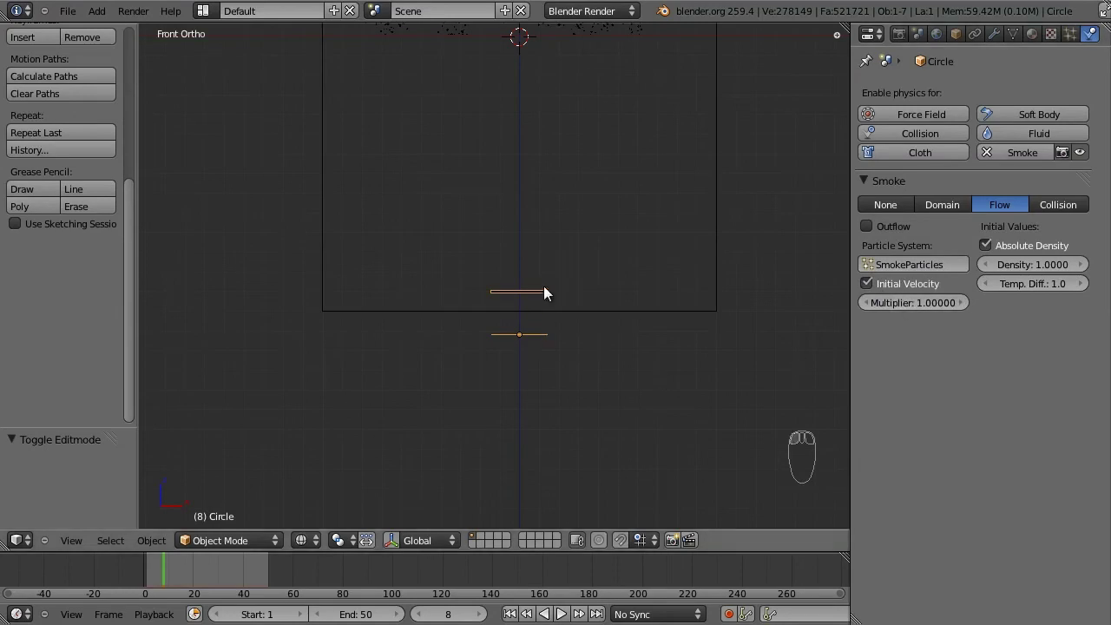
Set the circle's initial velocity multiplier to 2
{"action": "left_click", "coordinate": [1071, 33]}
{"action": "scroll", "coordinate": [955, 356], "scroll_direction": "down", "scroll_amount": 2}
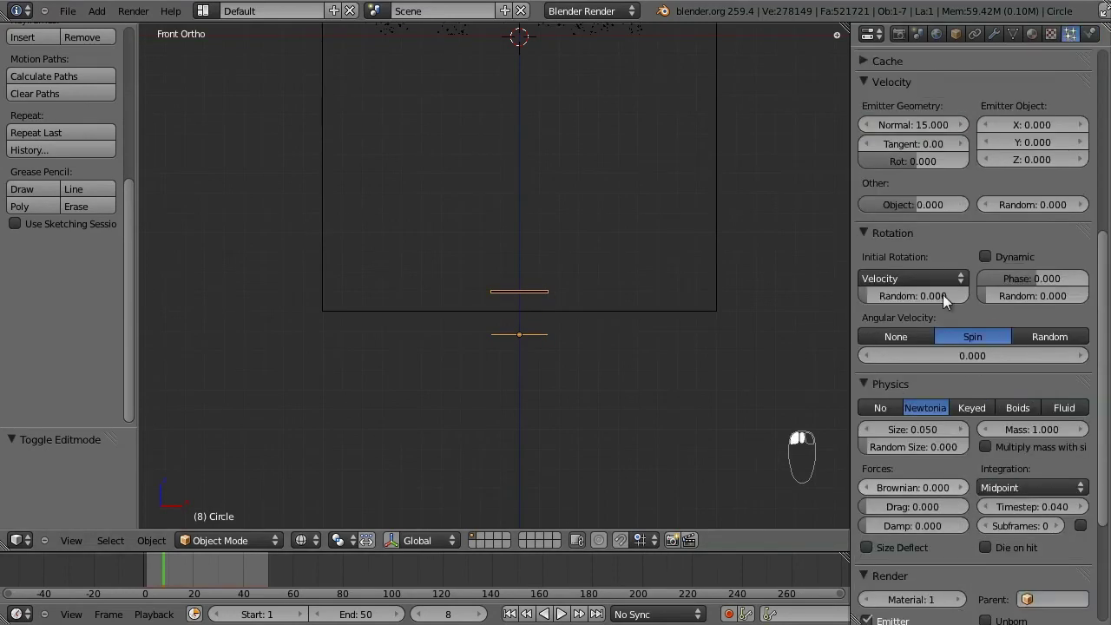
{"action": "left_click", "coordinate": [1089, 33]}
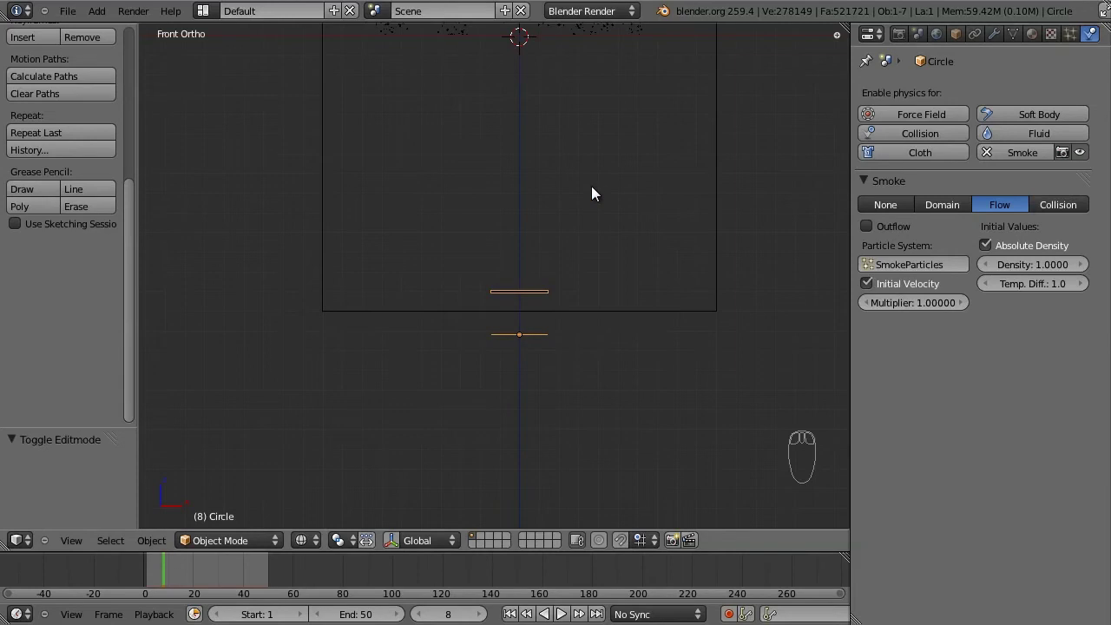
{"action": "scroll", "coordinate": [677, 243], "scroll_direction": "up", "scroll_amount": 3, "text": "shift"}
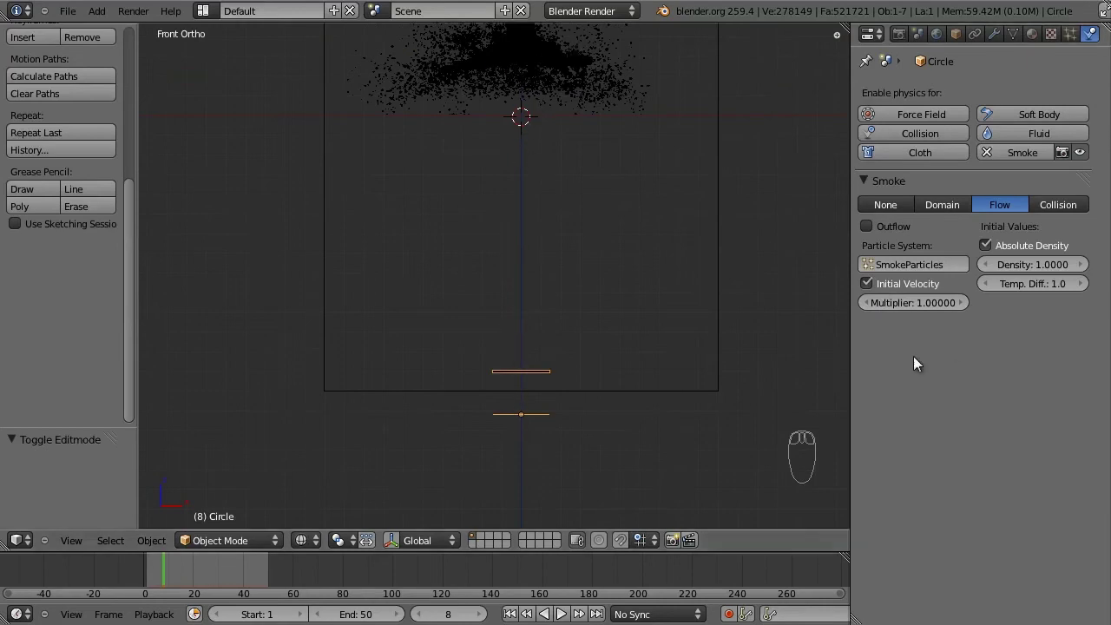
{"action": "left_click", "coordinate": [917, 301]}
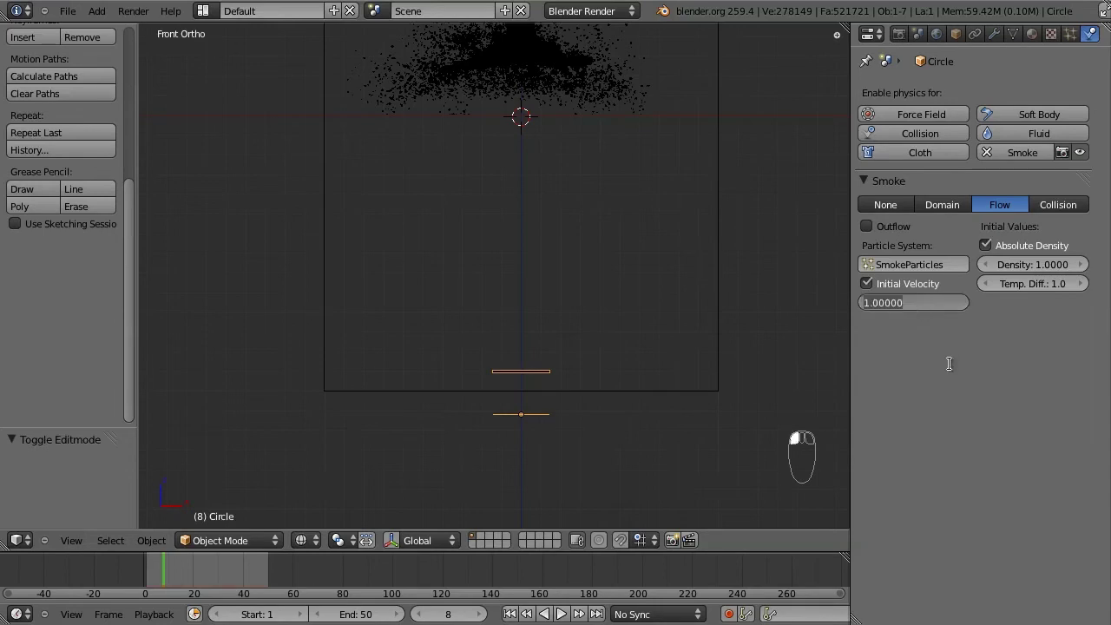
{"action": "type", "text": "2"}
{"action": "key", "text": "Return"}
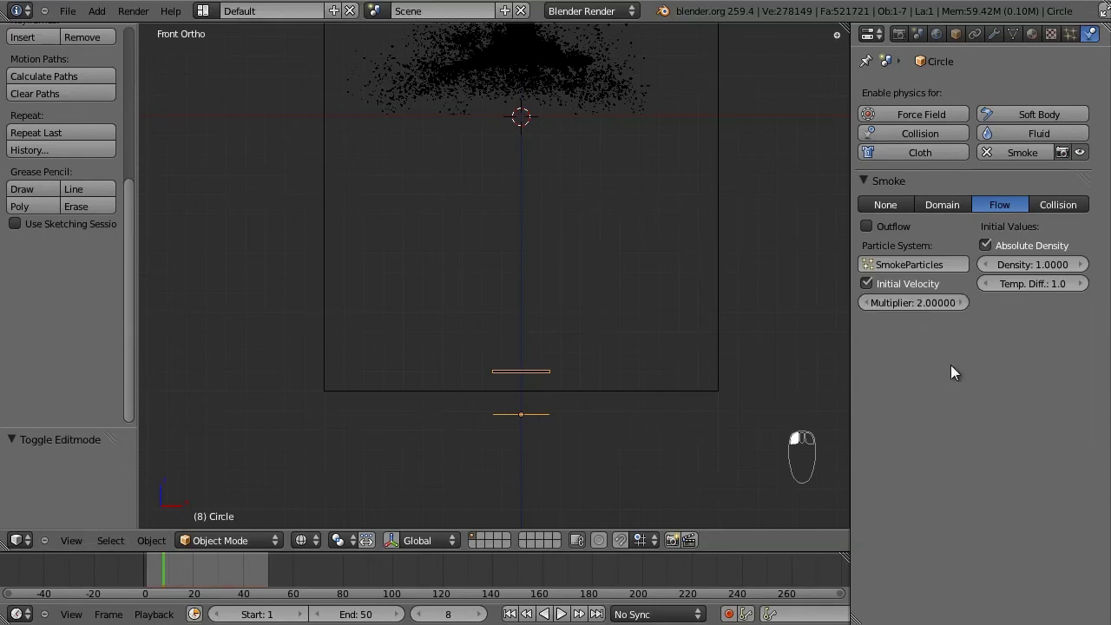
Review the Normal velocity in the circle's particle settings and return to its smoke settings
{"action": "left_click", "coordinate": [1070, 33]}
{"action": "scroll", "coordinate": [1035, 410], "scroll_direction": "down", "scroll_amount": 10}
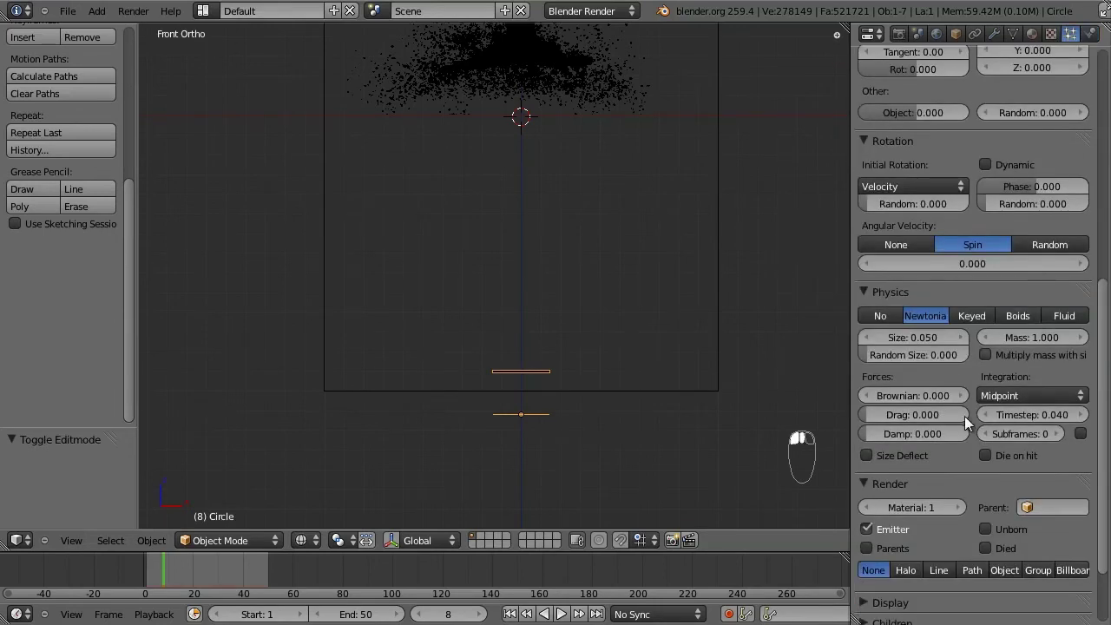
{"action": "scroll", "coordinate": [964, 347], "scroll_direction": "up", "scroll_amount": 5}
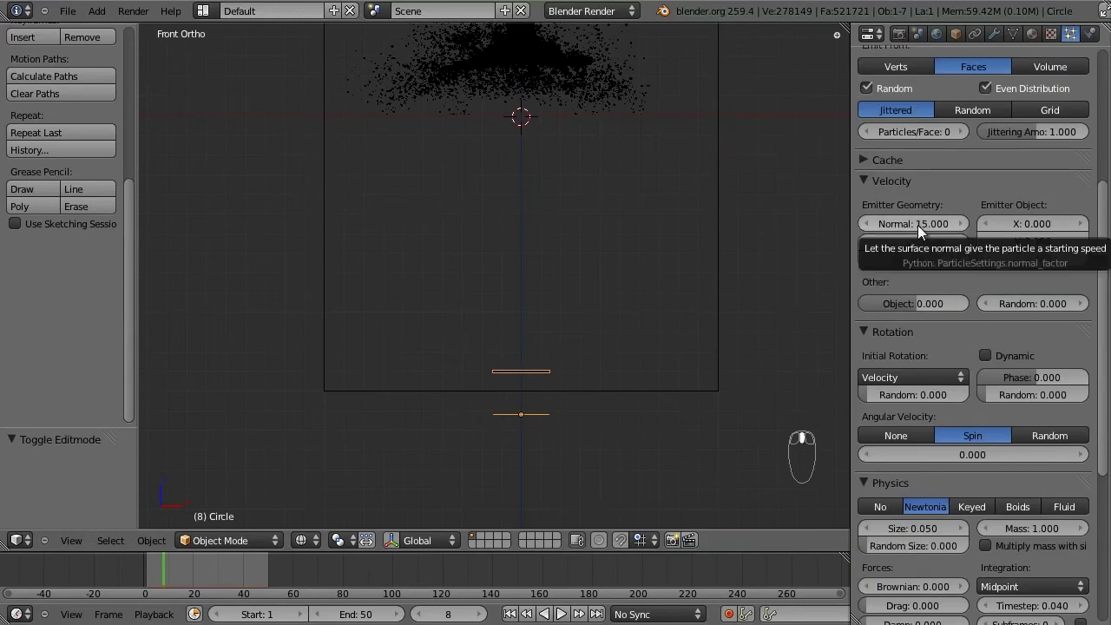
{"action": "left_click", "coordinate": [1090, 34]}
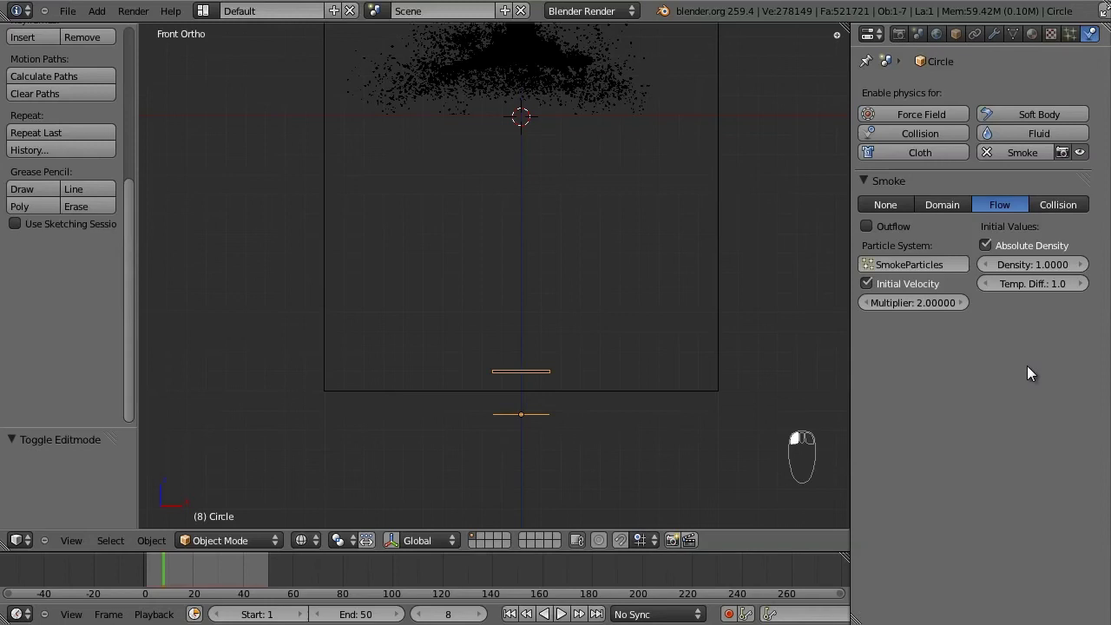
Save over tutorial.blend and move the circle 0.234 units up along Z, just inside the bottom of the smoke domain
{"action": "key", "text": "ctrl+s"}
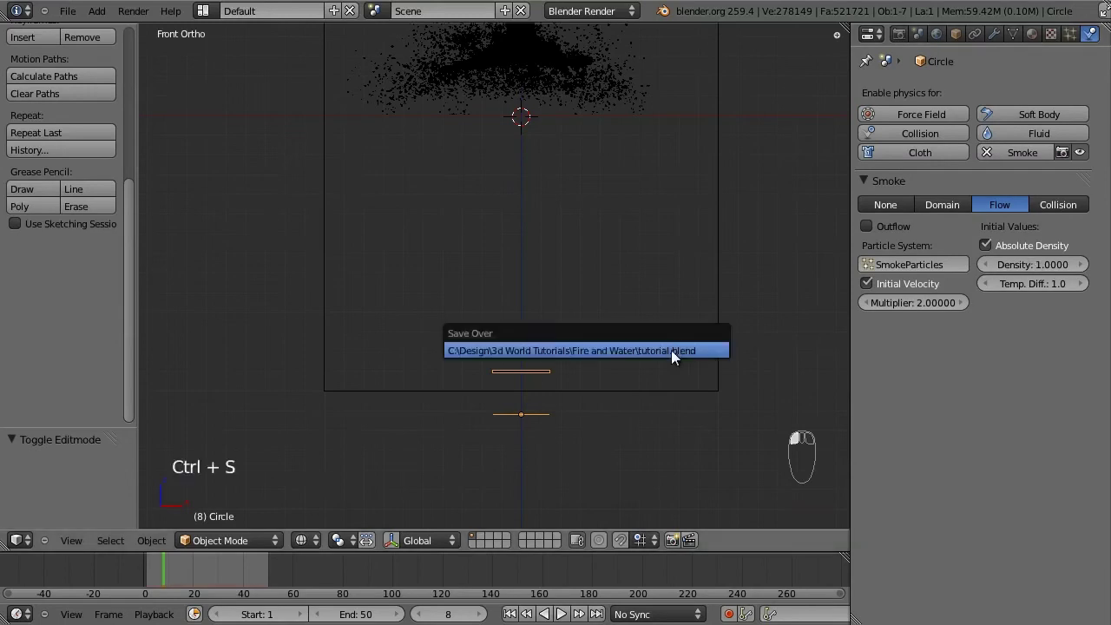
{"action": "left_click", "coordinate": [671, 350]}
{"action": "key", "text": "g"}
{"action": "key", "text": "z"}
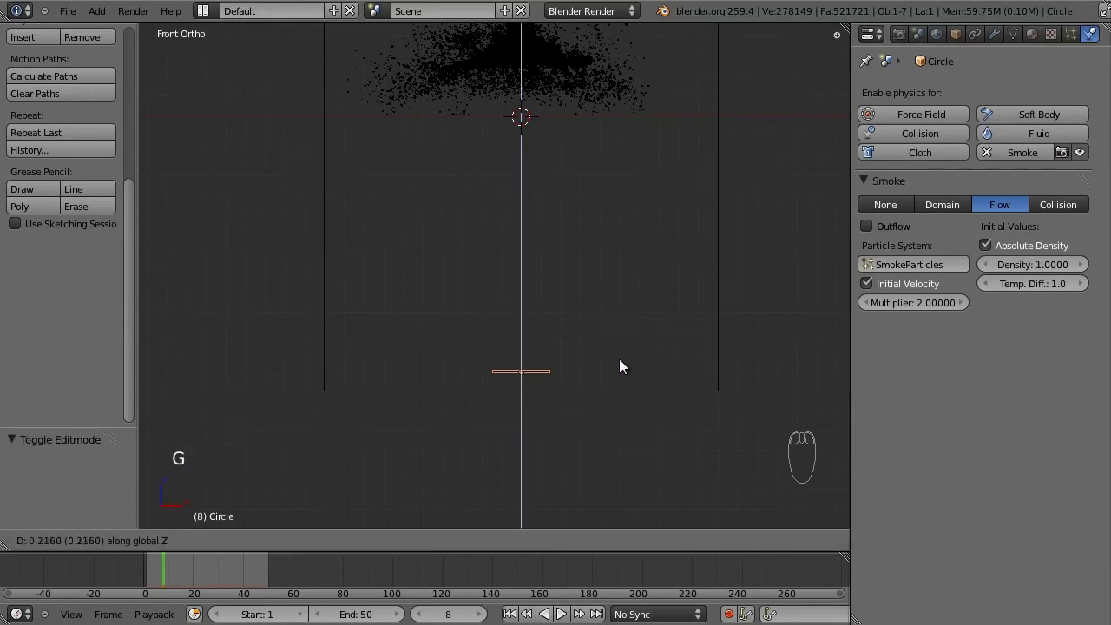
{"action": "left_click", "coordinate": [614, 374]}
Select the smoke domain cube and save the file over the existing one
{"action": "right_click", "coordinate": [622, 308]}
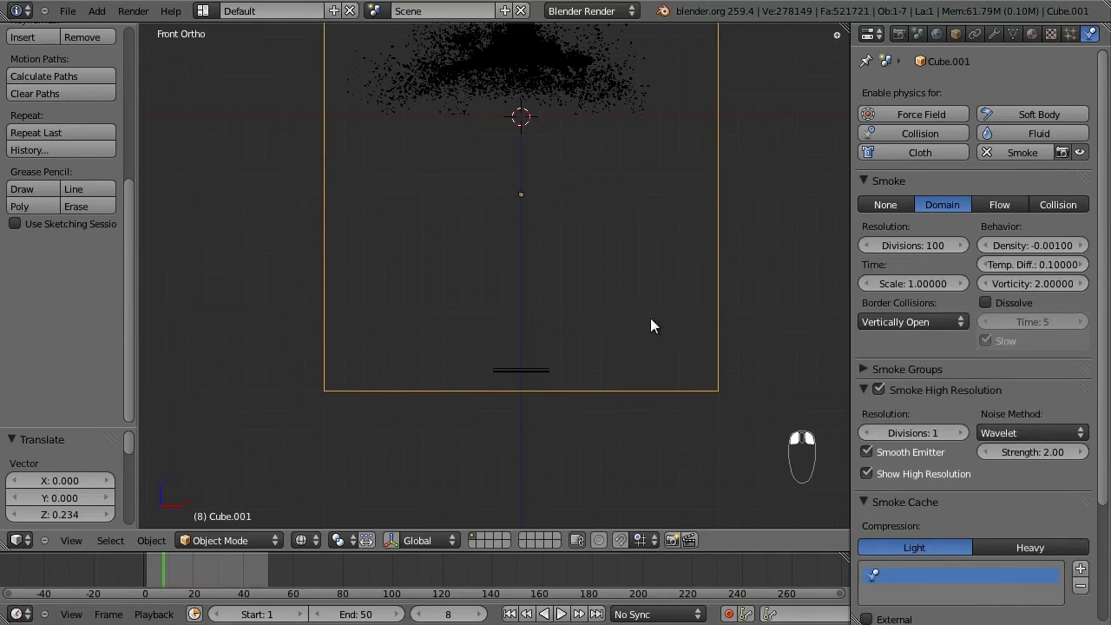
{"action": "key", "text": "ctrl+s"}
{"action": "left_click", "coordinate": [651, 318]}
{"action": "scroll", "coordinate": [651, 317], "scroll_direction": "down", "scroll_amount": 2}
{"action": "key", "text": "ctrl+s"}
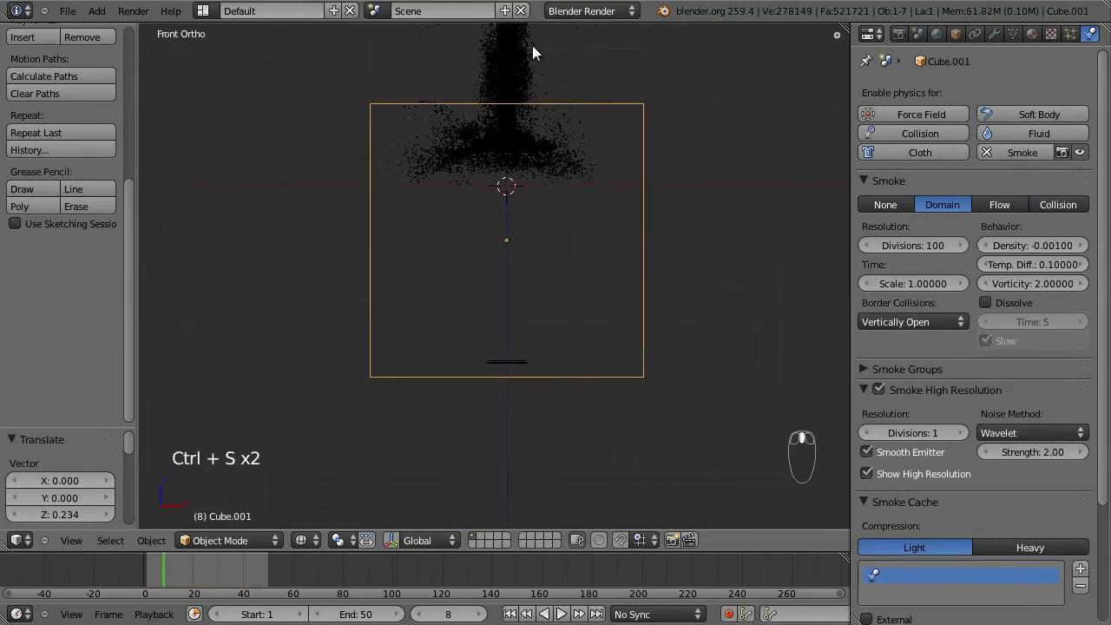
Select the water splash mesh, switch the viewport to solid shading and hide the tool shelf
{"action": "right_click", "coordinate": [510, 53]}
{"action": "right_click", "coordinate": [646, 195]}
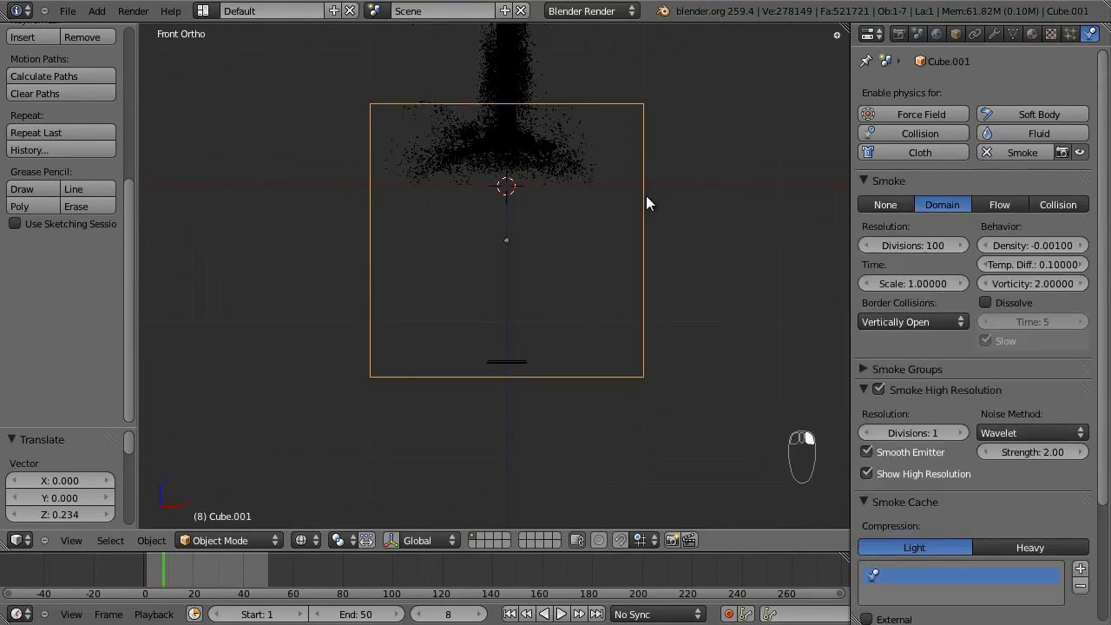
{"action": "scroll", "coordinate": [531, 74], "scroll_direction": "up", "scroll_amount": 2}
{"action": "scroll", "coordinate": [531, 260], "scroll_direction": "up", "scroll_amount": 3, "text": "shift"}
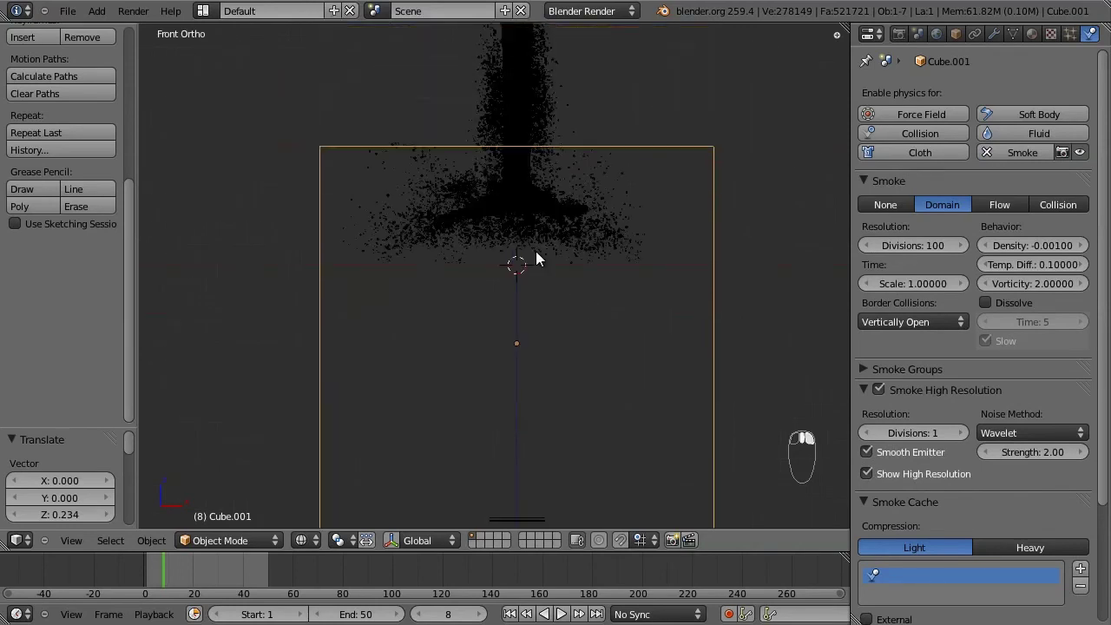
{"action": "right_click", "coordinate": [516, 173]}
{"action": "mouse_move", "coordinate": [620, 228]}
{"action": "middle_mouse_down"}
{"action": "mouse_move", "coordinate": [501, 217]}
{"action": "mouse_move", "coordinate": [564, 313]}
{"action": "mouse_move", "coordinate": [675, 253]}
{"action": "mouse_move", "coordinate": [509, 303]}
{"action": "mouse_move", "coordinate": [512, 325]}
{"action": "middle_mouse_up"}
{"action": "key", "text": "z"}
{"action": "scroll", "coordinate": [639, 237], "scroll_direction": "up", "scroll_amount": 2}
{"action": "scroll", "coordinate": [657, 344], "scroll_direction": "up", "scroll_amount": 2}
{"action": "scroll", "coordinate": [502, 300], "scroll_direction": "up", "scroll_amount": 2}
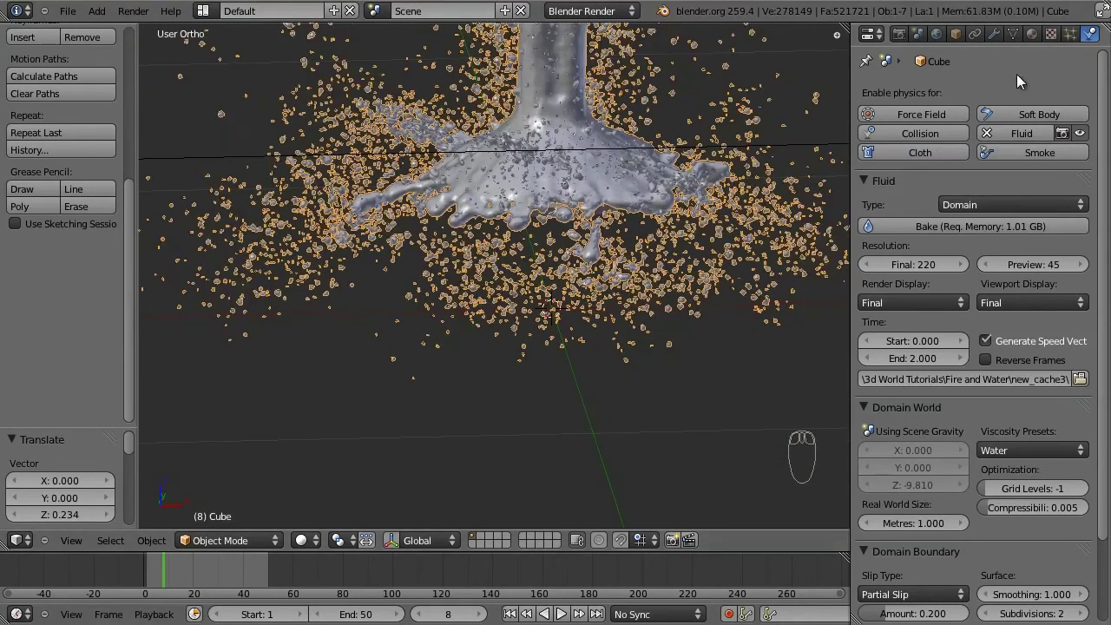
{"action": "middle_click_drag", "start_coordinate": [625, 229], "coordinate": [614, 266]}
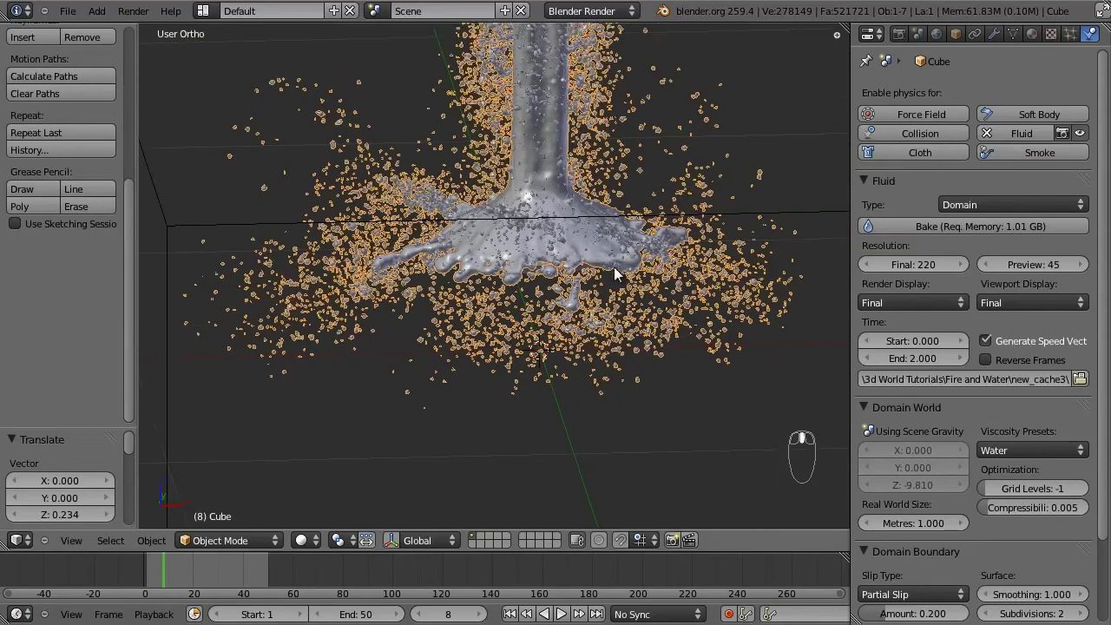
{"action": "key", "text": "t"}
{"action": "scroll", "coordinate": [526, 245], "scroll_direction": "down", "scroll_amount": 2}
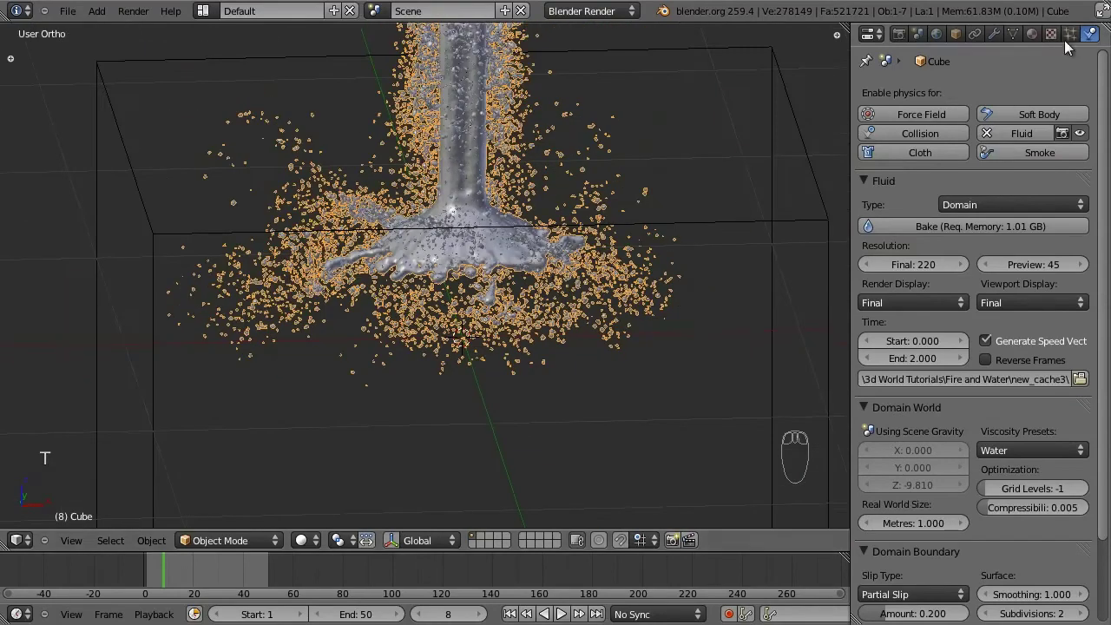
Step between frames 8 and 9 to compare the water splash, ending on frame 8
{"action": "key", "text": "Right"}
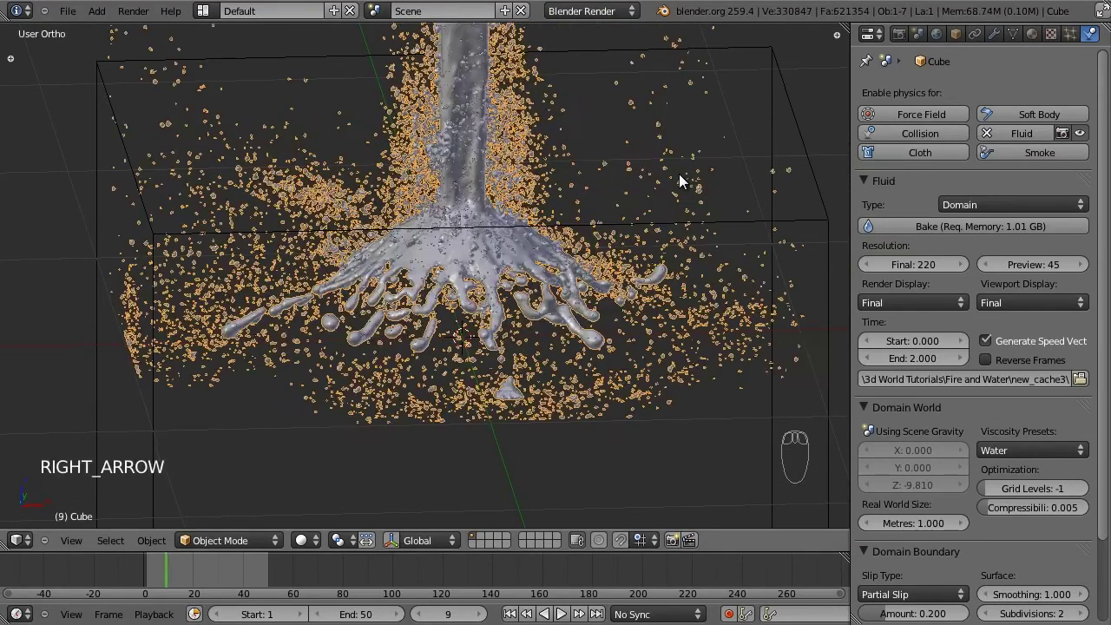
{"action": "key", "text": "Left"}
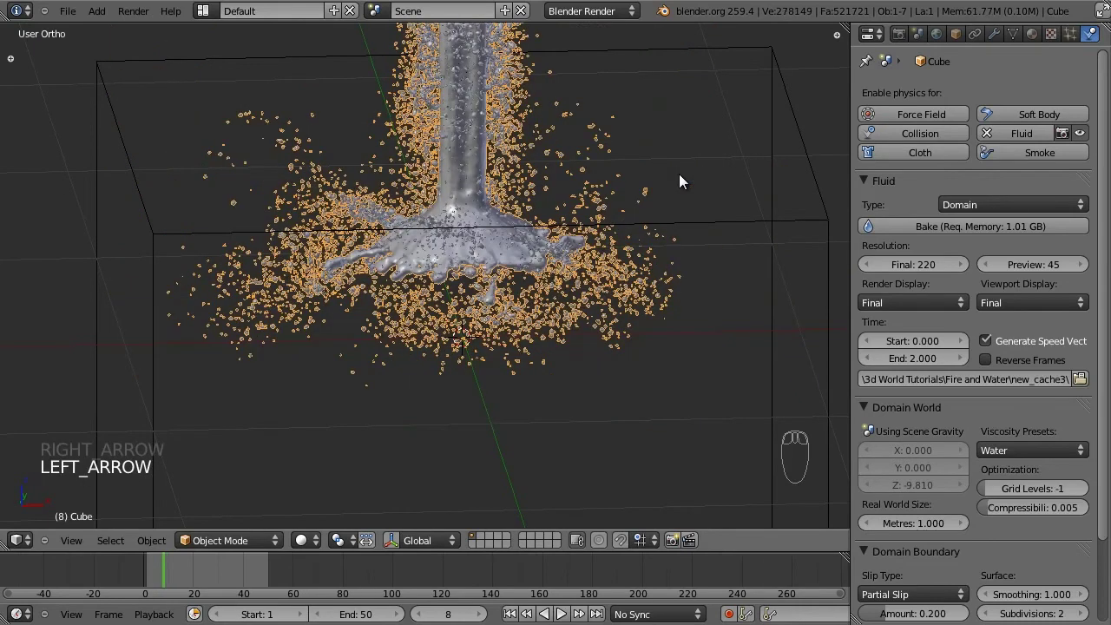
{"action": "key", "text": "Right"}
{"action": "key", "text": "Left"}
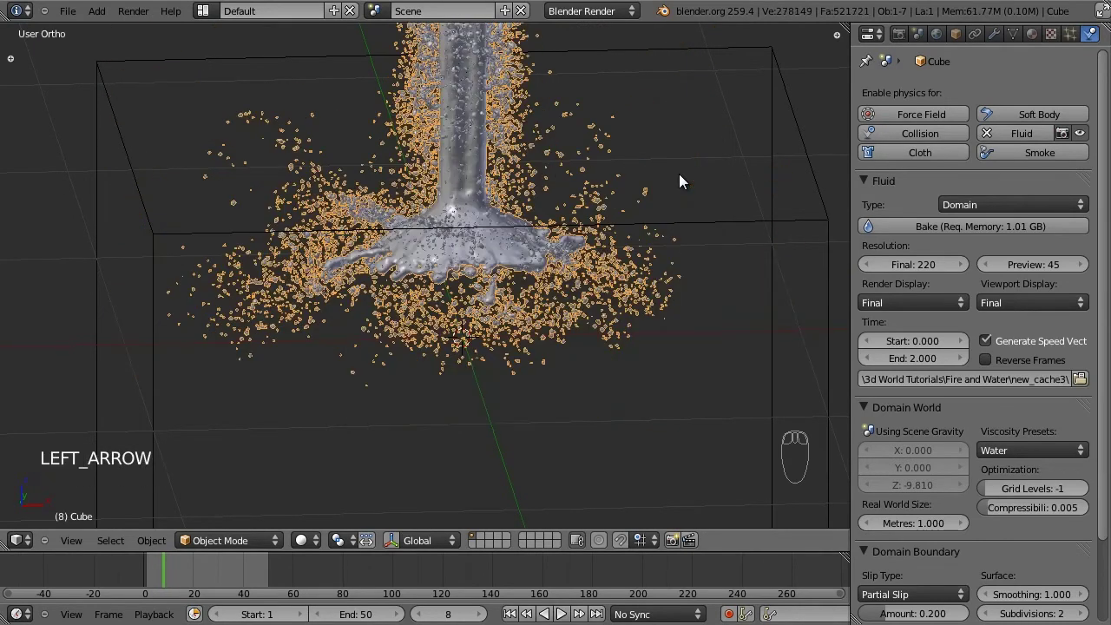
Save the file over the existing one and apply the Fluidsim modifier on the water splash mesh
{"action": "left_click", "coordinate": [995, 33]}
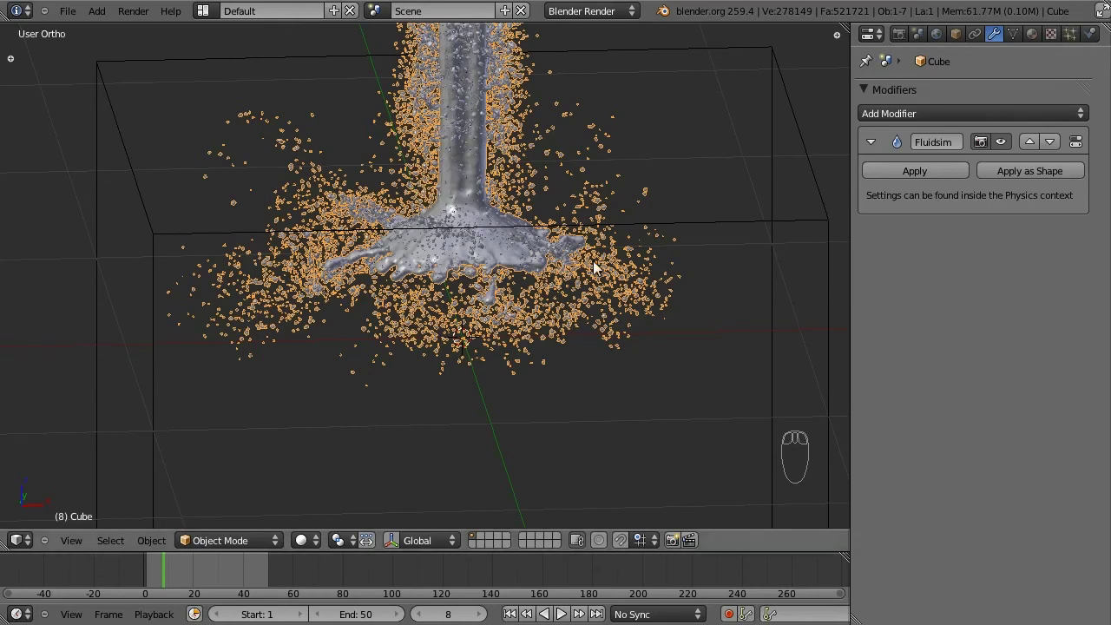
{"action": "key", "text": "ctrl+s"}
{"action": "left_click", "coordinate": [639, 319]}
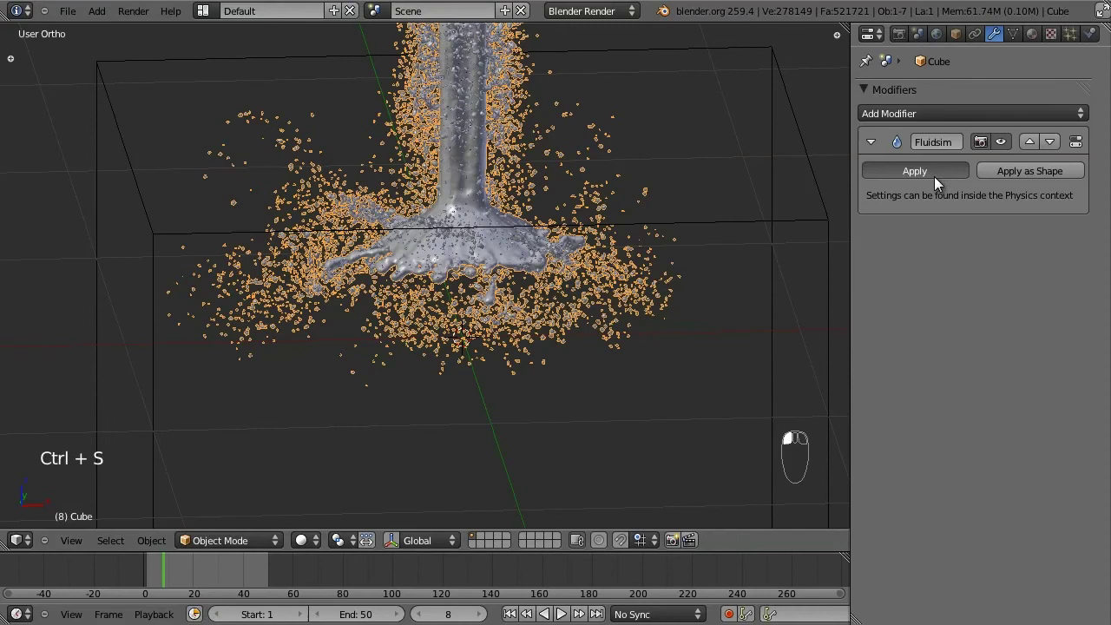
{"action": "left_click", "coordinate": [934, 176]}
Inspect the water splash's mesh in Edit Mode, then view the whole object from the front in Object Mode
{"action": "scroll", "coordinate": [514, 322], "scroll_direction": "up", "scroll_amount": 3}
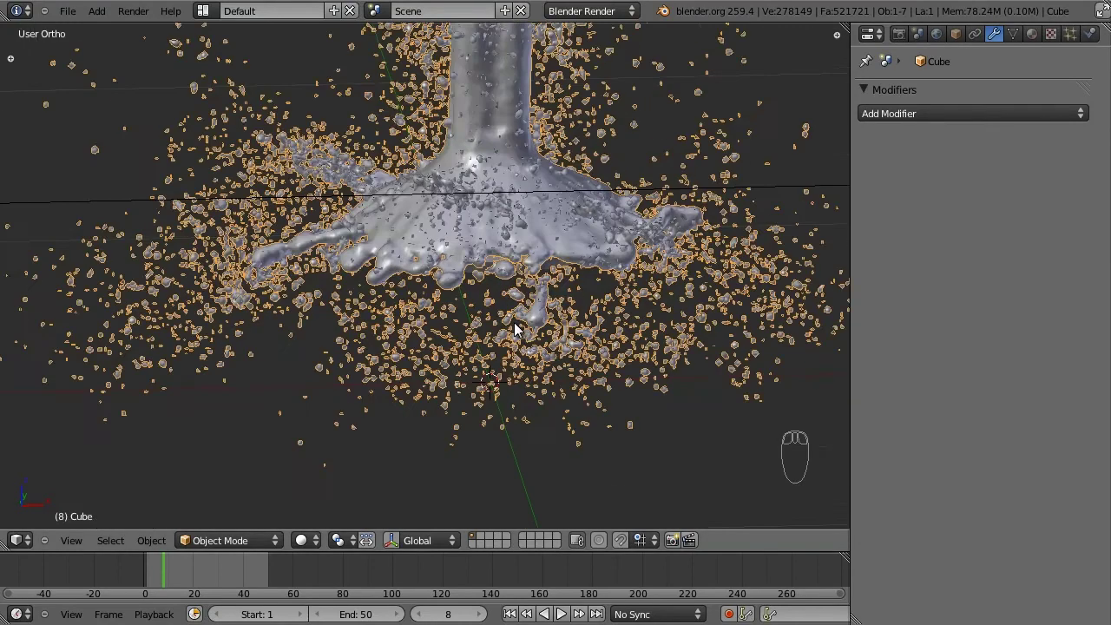
{"action": "key", "text": "Tab"}
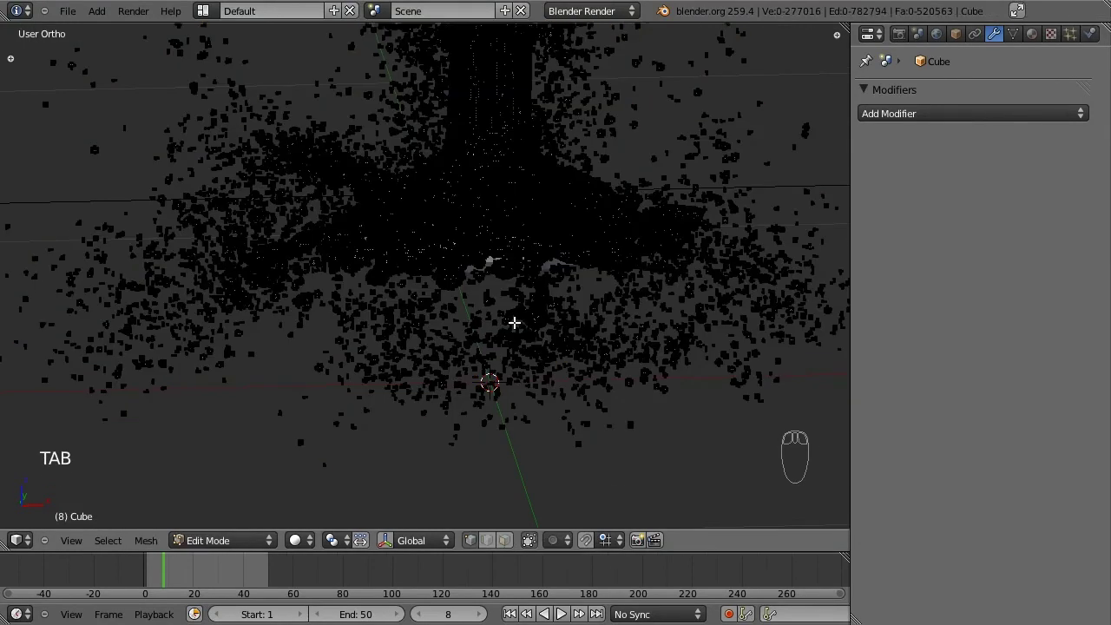
{"action": "scroll", "coordinate": [514, 322], "scroll_direction": "up", "scroll_amount": 3}
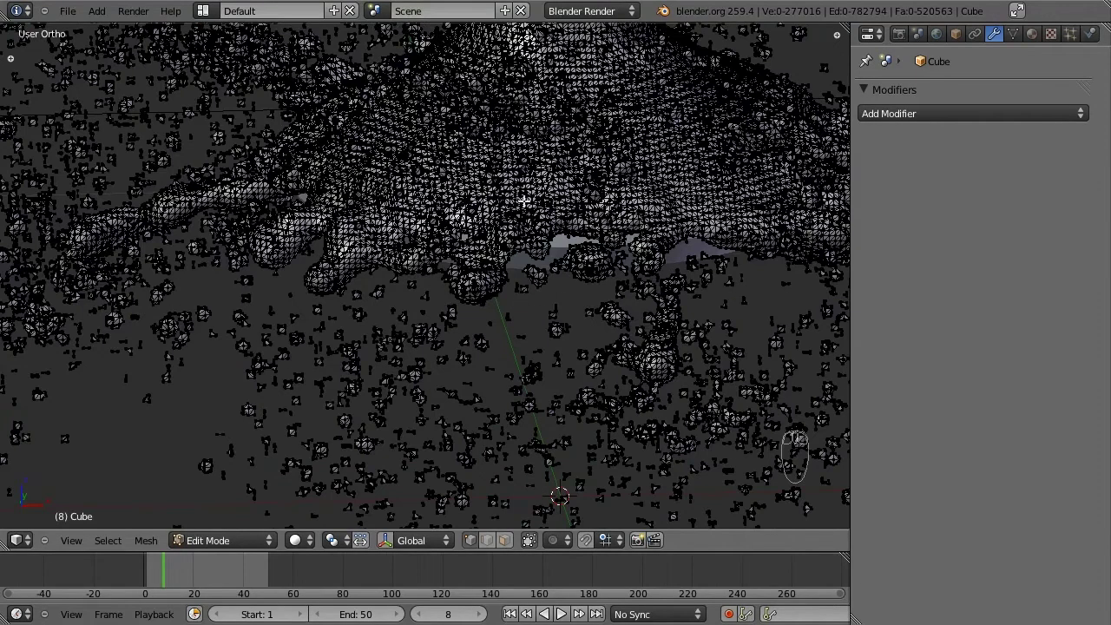
{"action": "key", "text": "Tab"}
{"action": "key", "text": "KP_1"}
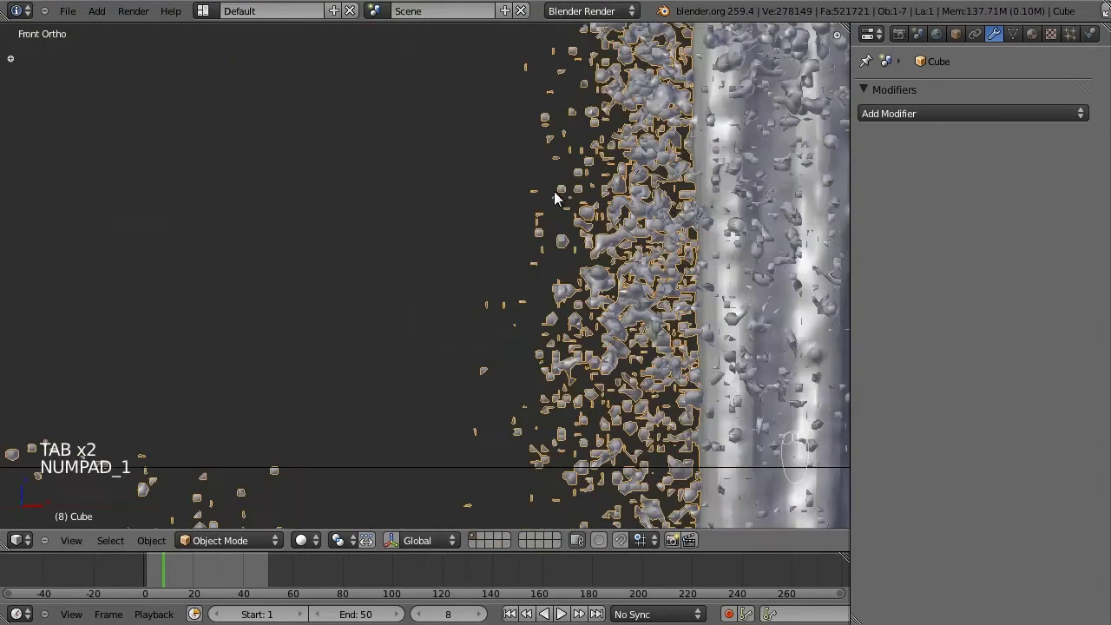
{"action": "scroll", "coordinate": [573, 290], "scroll_direction": "down", "scroll_amount": 10}
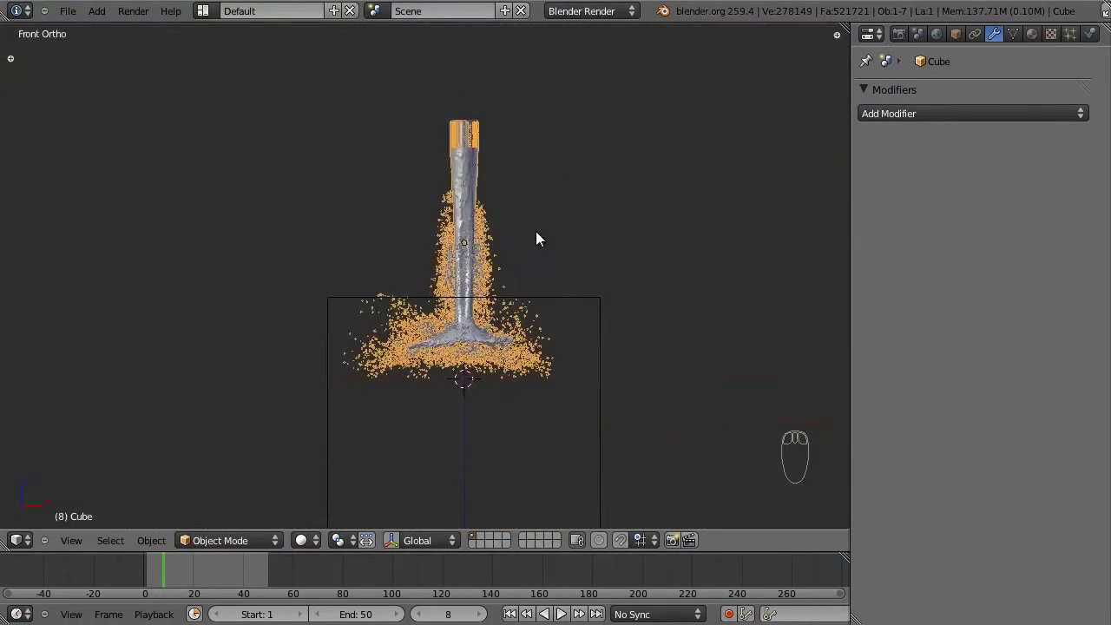
Select the smoke domain cube, save the file and view the base of the water splash up close
{"action": "right_click", "coordinate": [534, 219]}
{"action": "key", "text": "ctrl+s"}
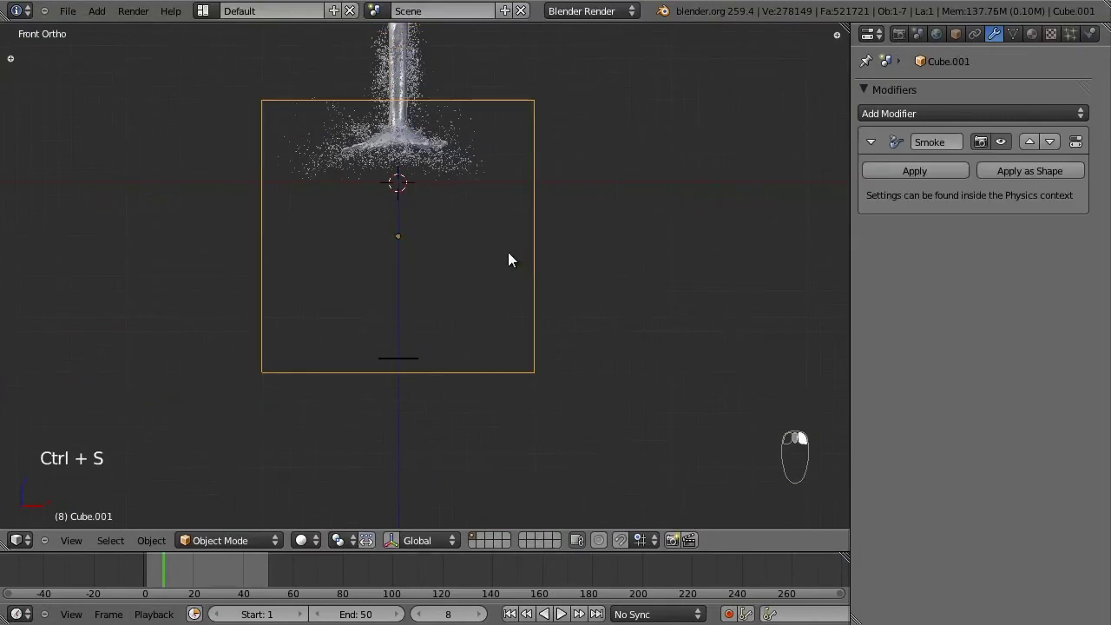
{"action": "scroll", "coordinate": [507, 252], "scroll_direction": "up", "scroll_amount": 2}
{"action": "scroll", "coordinate": [466, 270], "scroll_direction": "up", "scroll_amount": 5}
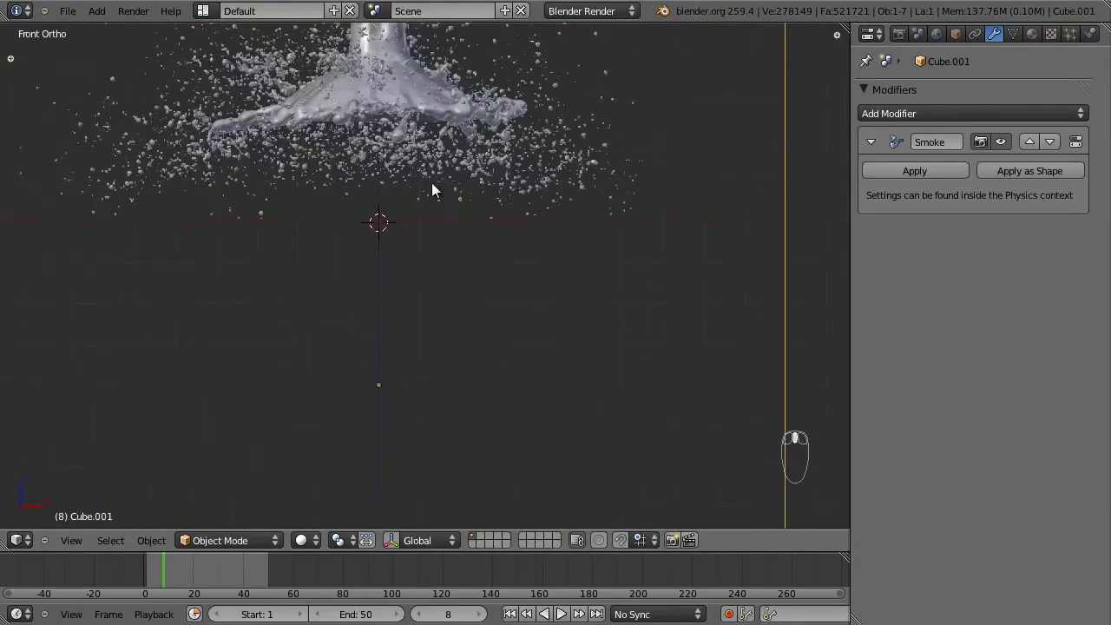
{"action": "scroll", "coordinate": [474, 327], "scroll_direction": "up", "scroll_amount": 3}
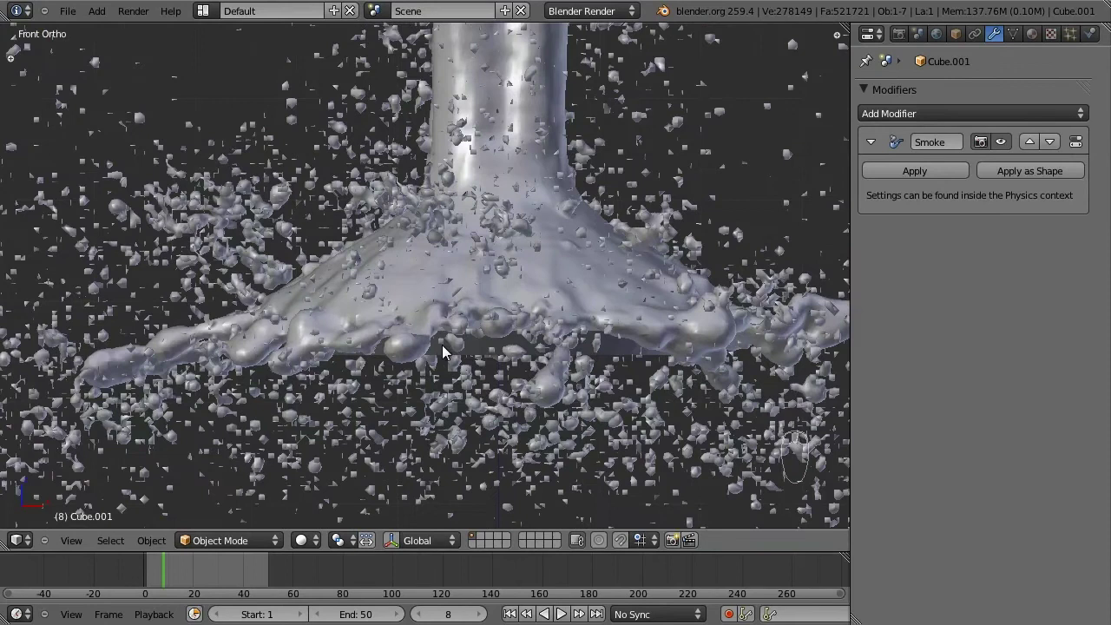
Switch the viewport to wireframe shading and select the dome-shaped sphere hidden inside the base of the splash
{"action": "right_click", "coordinate": [441, 346]}
{"action": "right_click", "coordinate": [442, 345]}
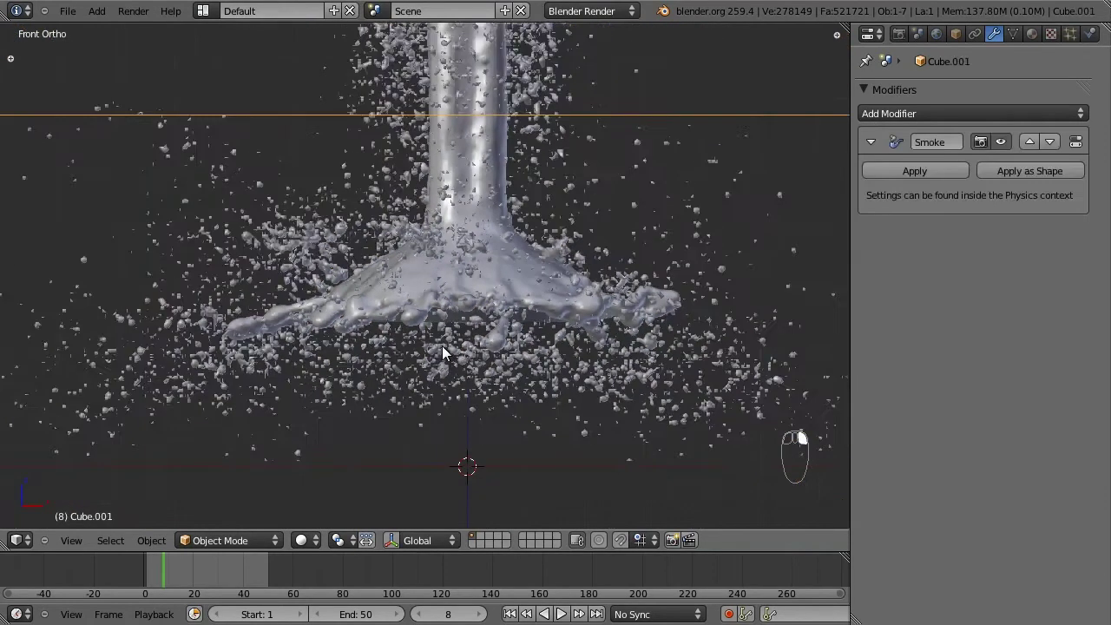
{"action": "key", "text": "z"}
{"action": "right_click", "coordinate": [451, 318]}
{"action": "scroll", "coordinate": [453, 322], "scroll_direction": "down", "scroll_amount": 6}
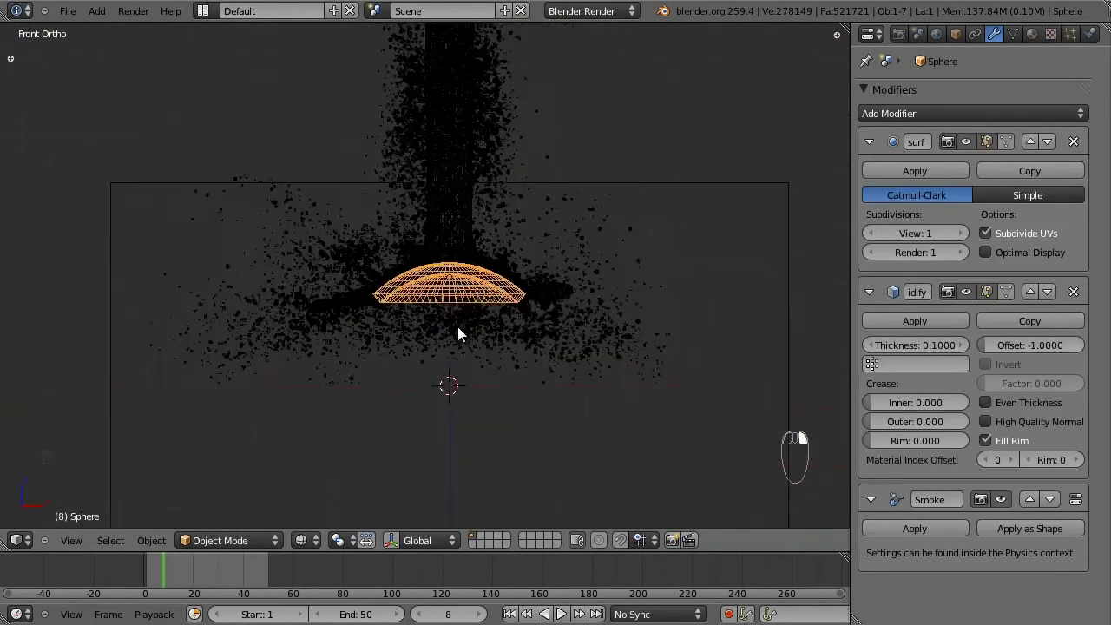
{"action": "middle_click_drag", "start_coordinate": [495, 368], "coordinate": [515, 230], "text": "shift"}
{"action": "scroll", "coordinate": [514, 230], "scroll_direction": "down", "scroll_amount": 2}
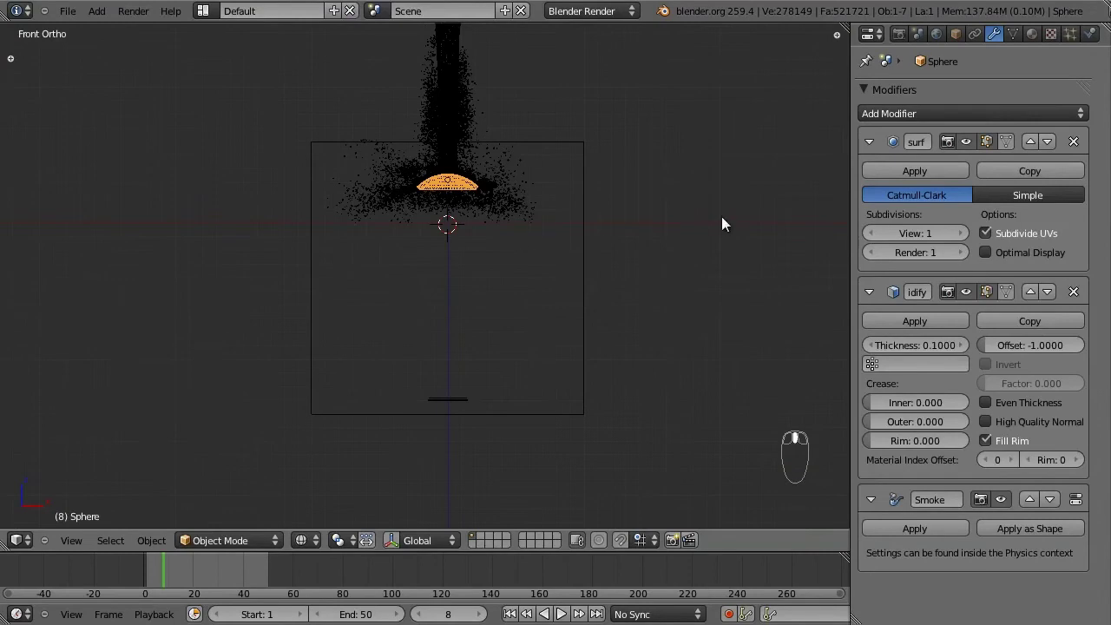
Check the dome's smoke collision setting, and apply its subdivision surface and Solidify modifiers
{"action": "left_click", "coordinate": [1092, 34]}
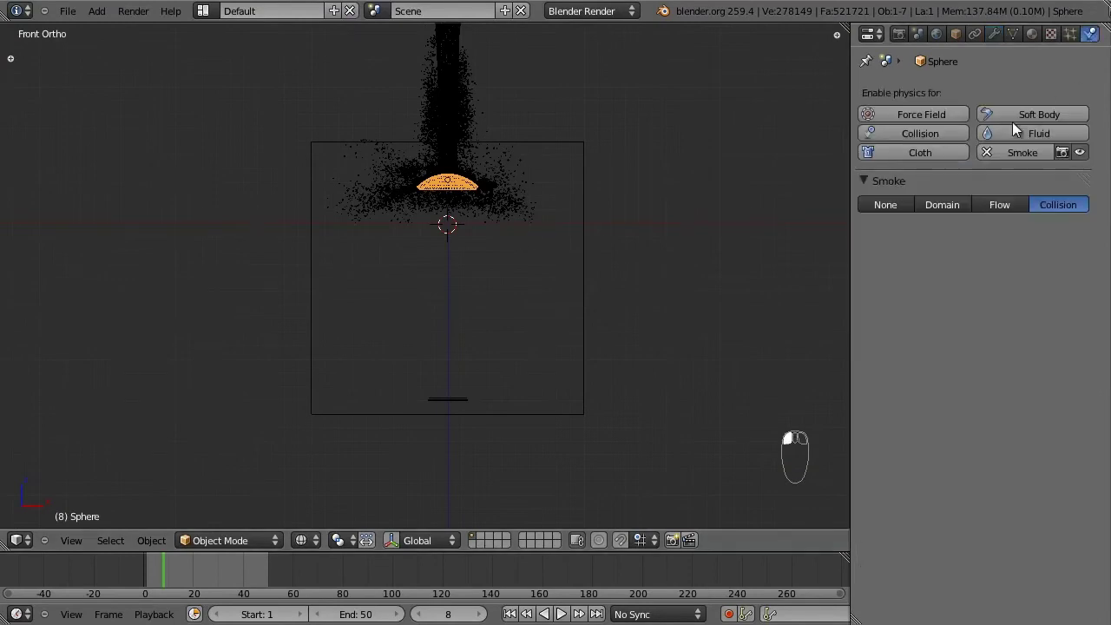
{"action": "left_click", "coordinate": [999, 34]}
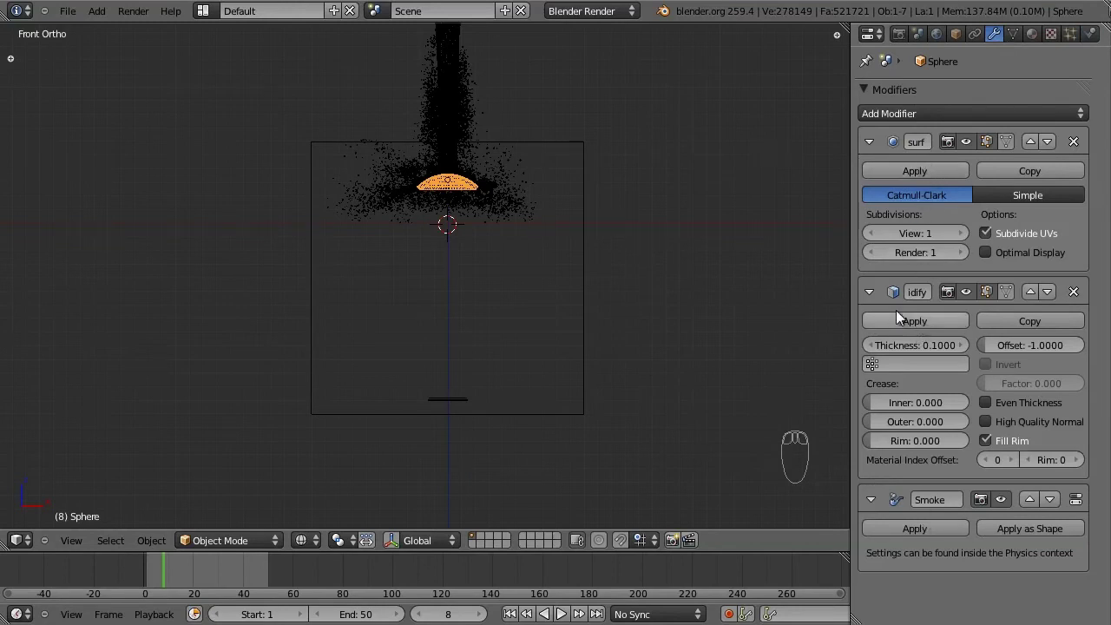
{"action": "scroll", "coordinate": [586, 243], "scroll_direction": "up", "scroll_amount": 1}
{"action": "left_click", "coordinate": [925, 171]}
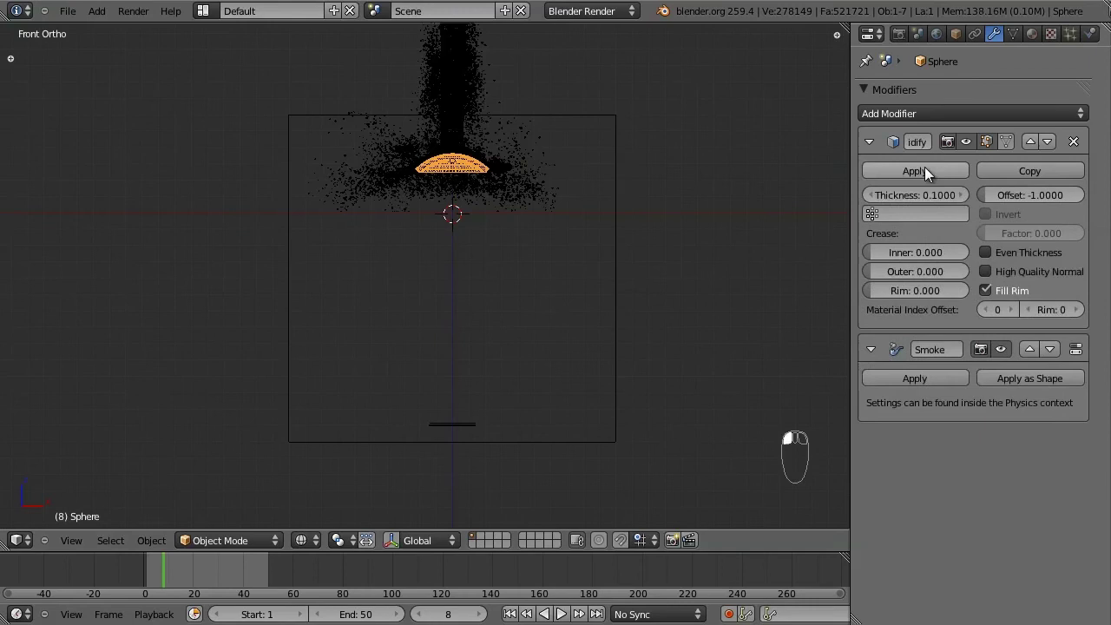
{"action": "left_click", "coordinate": [924, 171]}
{"action": "scroll", "coordinate": [562, 198], "scroll_direction": "up", "scroll_amount": 3}
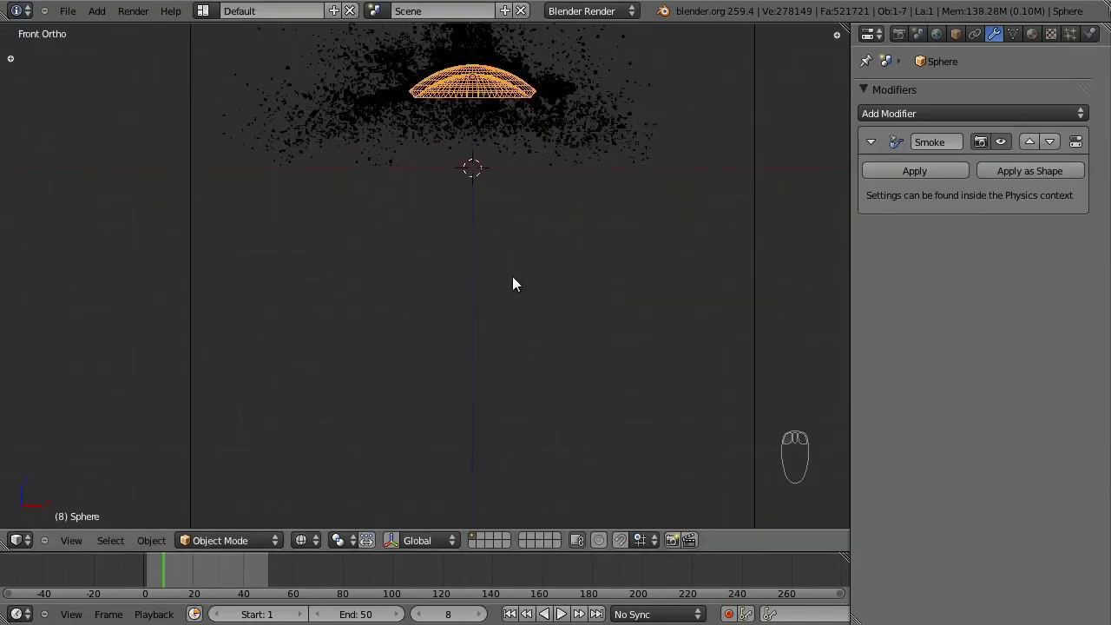
Scale the dome up uniformly to about 1.78 times its size so it spreads across the splash base
{"action": "scroll", "coordinate": [511, 275], "scroll_direction": "down", "scroll_amount": 1}
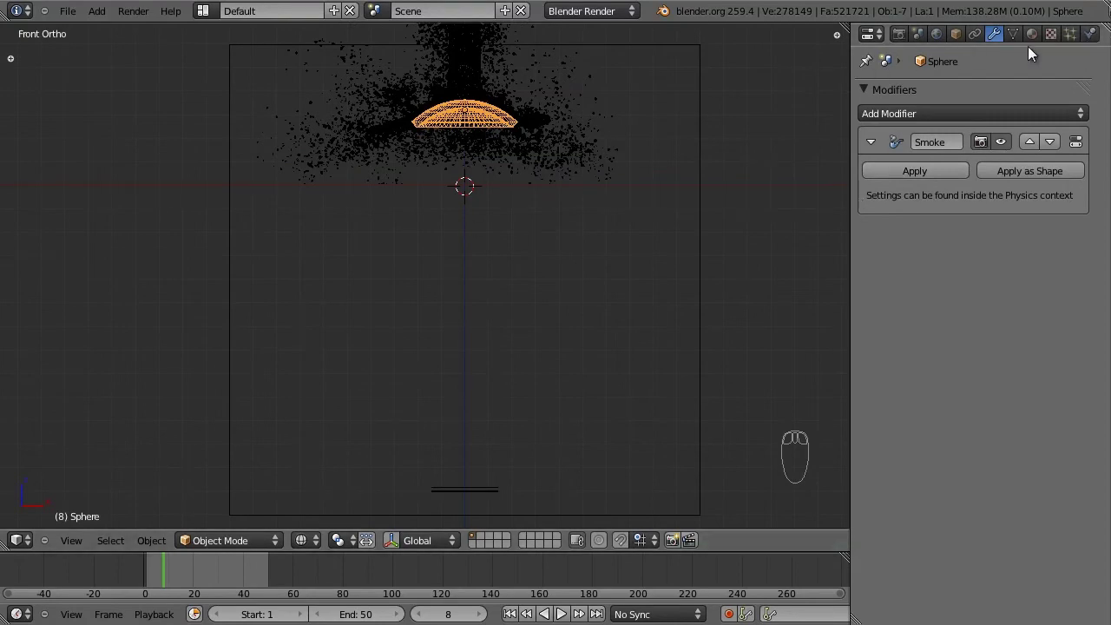
{"action": "scroll", "coordinate": [529, 178], "scroll_direction": "down", "scroll_amount": 2}
{"action": "key", "text": "s"}
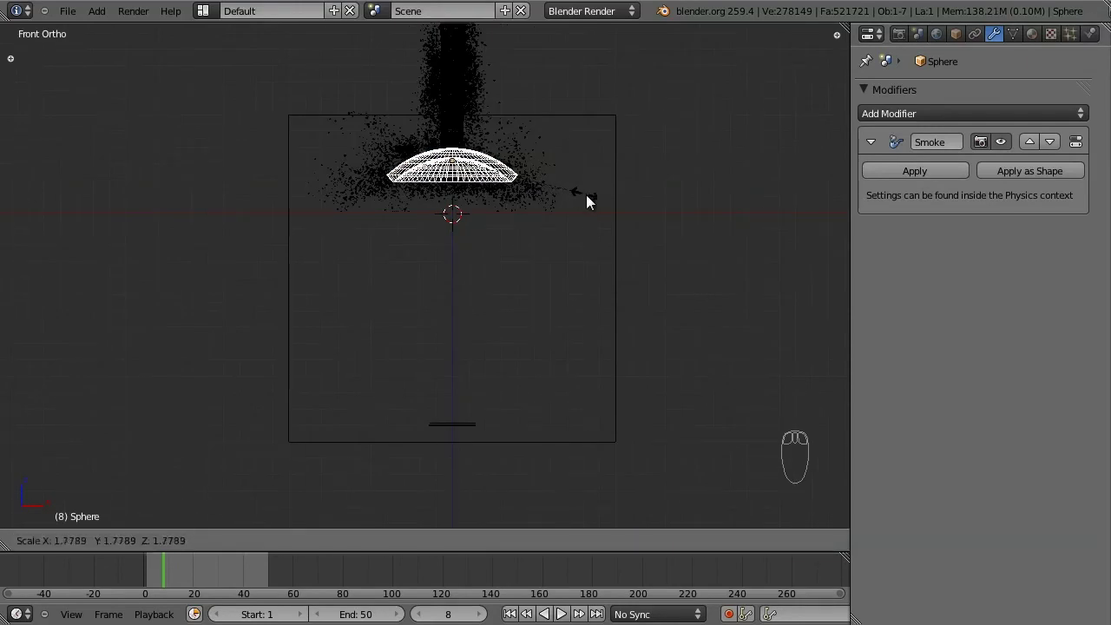
{"action": "left_click", "coordinate": [587, 195]}
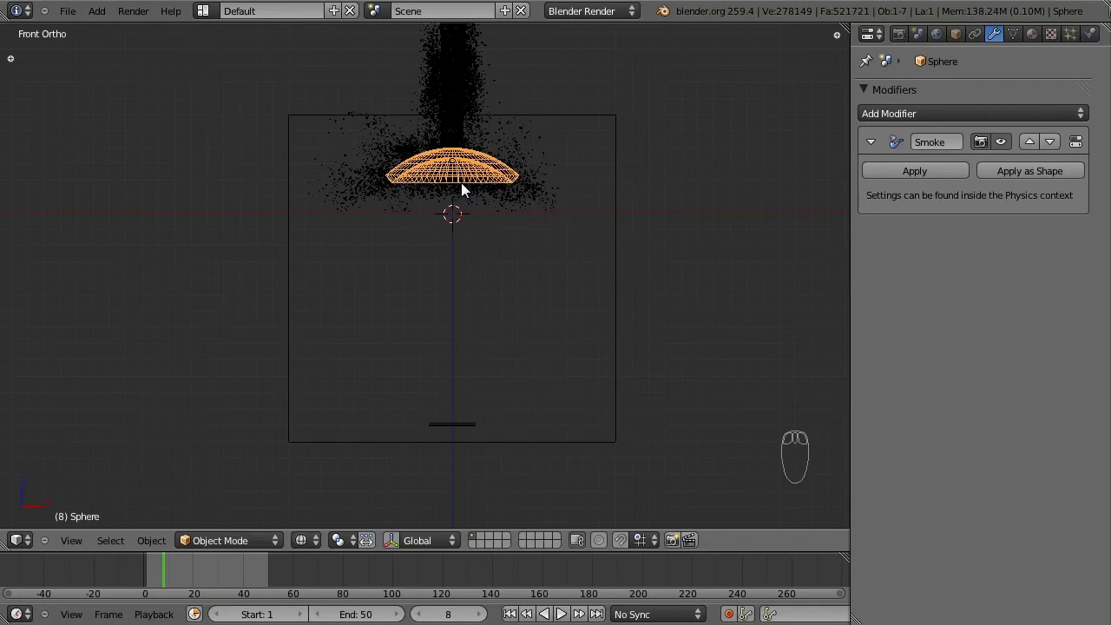
Examine how the dome fits the water splash from above and from the front
{"action": "scroll", "coordinate": [461, 182], "scroll_direction": "up", "scroll_amount": 1}
{"action": "middle_click_drag", "start_coordinate": [479, 203], "coordinate": [466, 285], "text": "shift"}
{"action": "scroll", "coordinate": [461, 351], "scroll_direction": "down", "scroll_amount": 3}
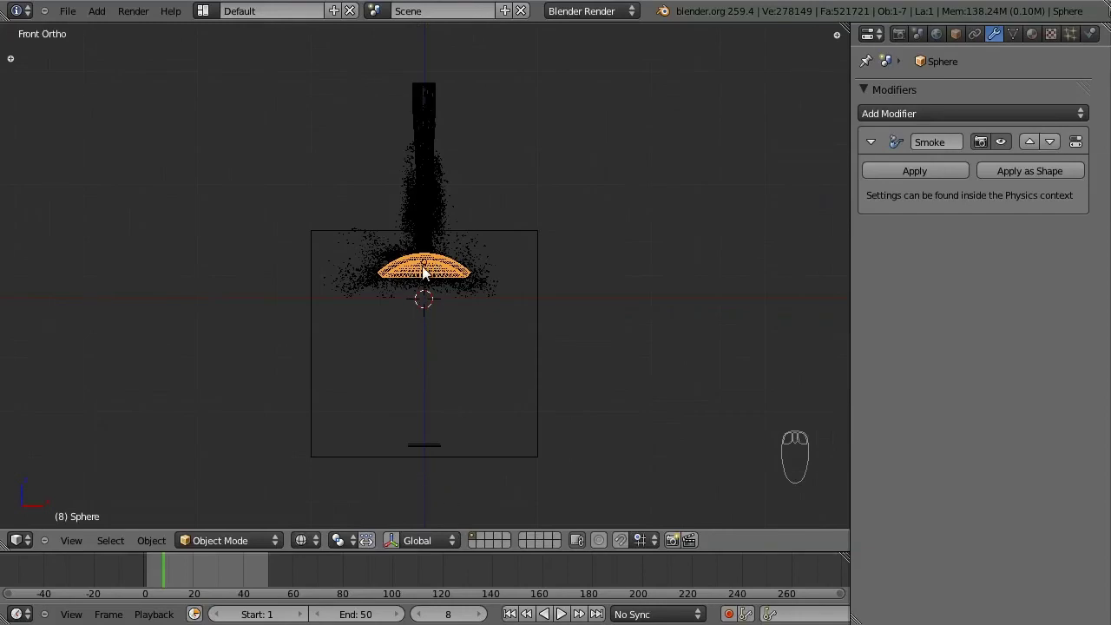
{"action": "scroll", "coordinate": [450, 272], "scroll_direction": "up", "scroll_amount": 2}
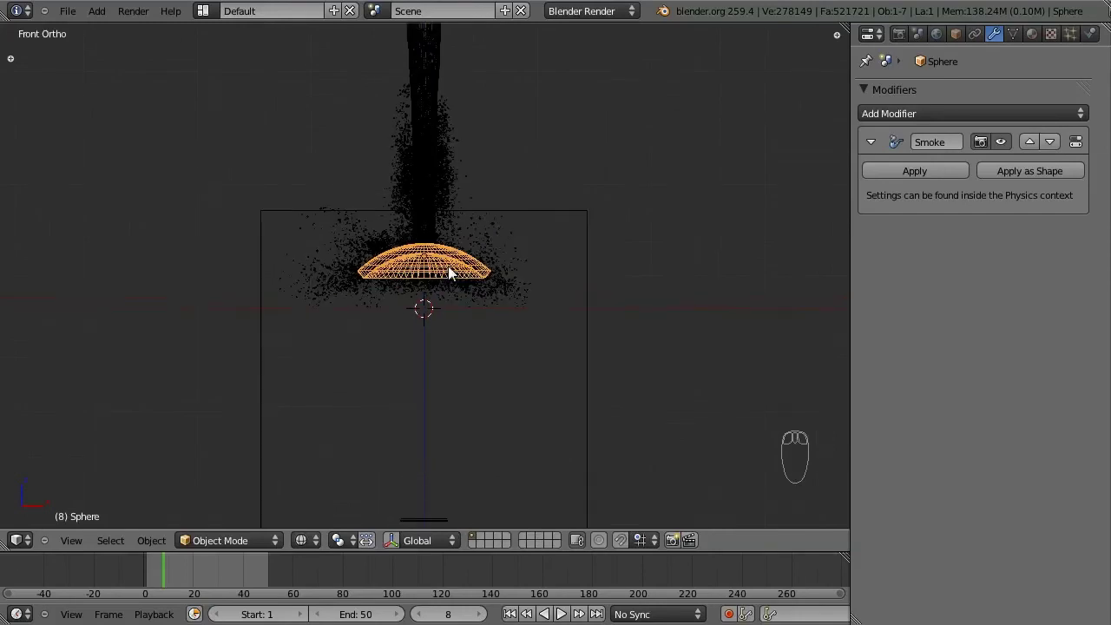
{"action": "middle_click_drag", "start_coordinate": [412, 307], "coordinate": [469, 397]}
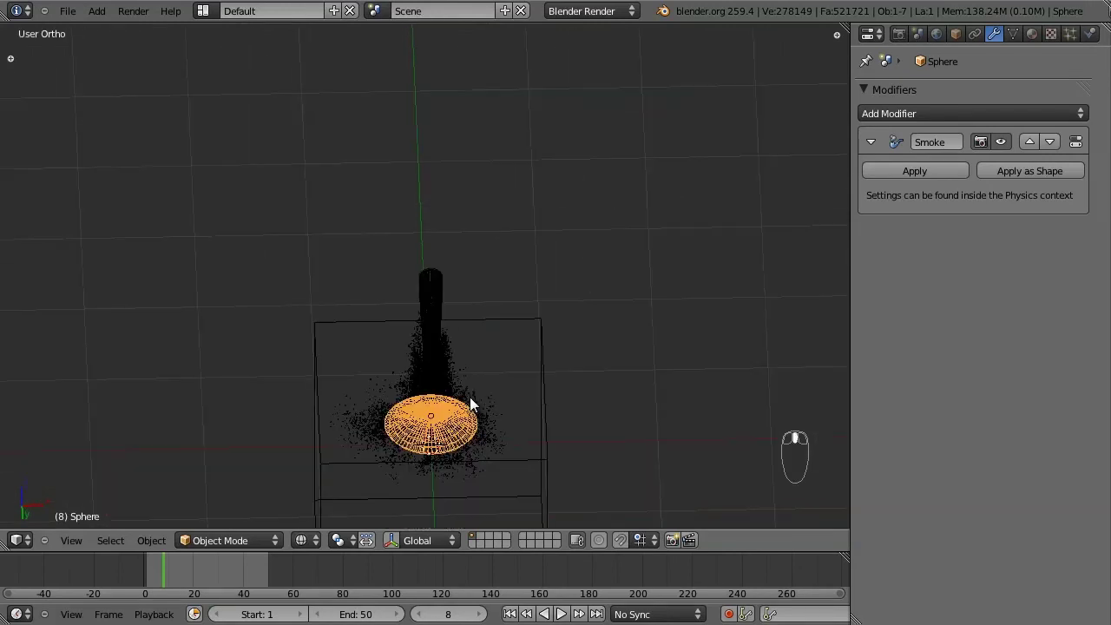
{"action": "key", "text": "KP_1"}
{"action": "scroll", "coordinate": [412, 277], "scroll_direction": "up", "scroll_amount": 1}
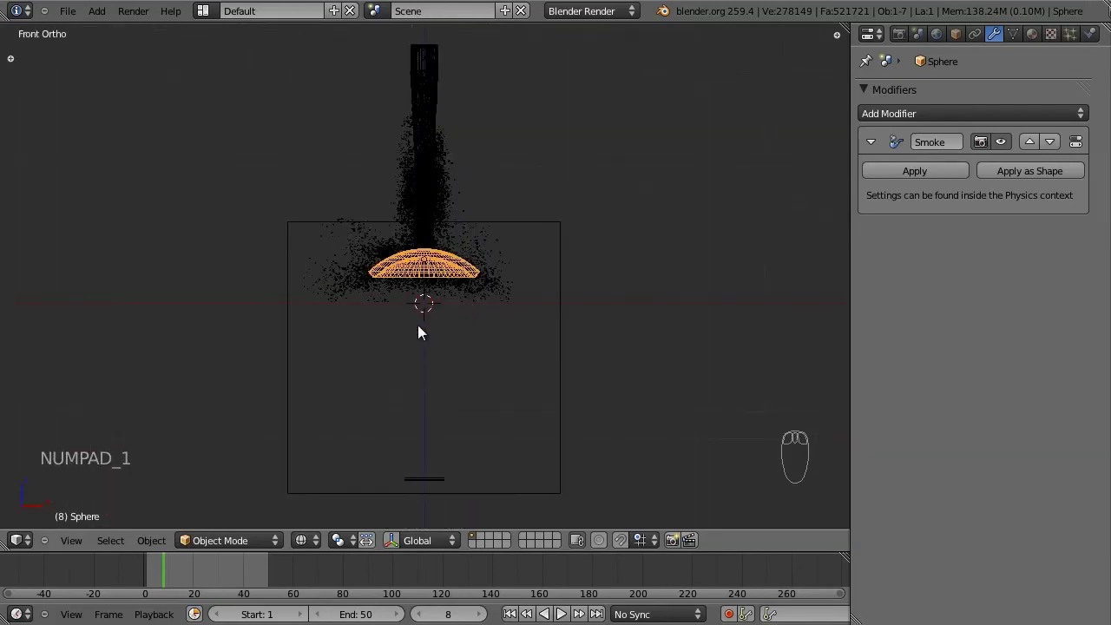
{"action": "scroll", "coordinate": [422, 340], "scroll_direction": "up", "scroll_amount": 3}
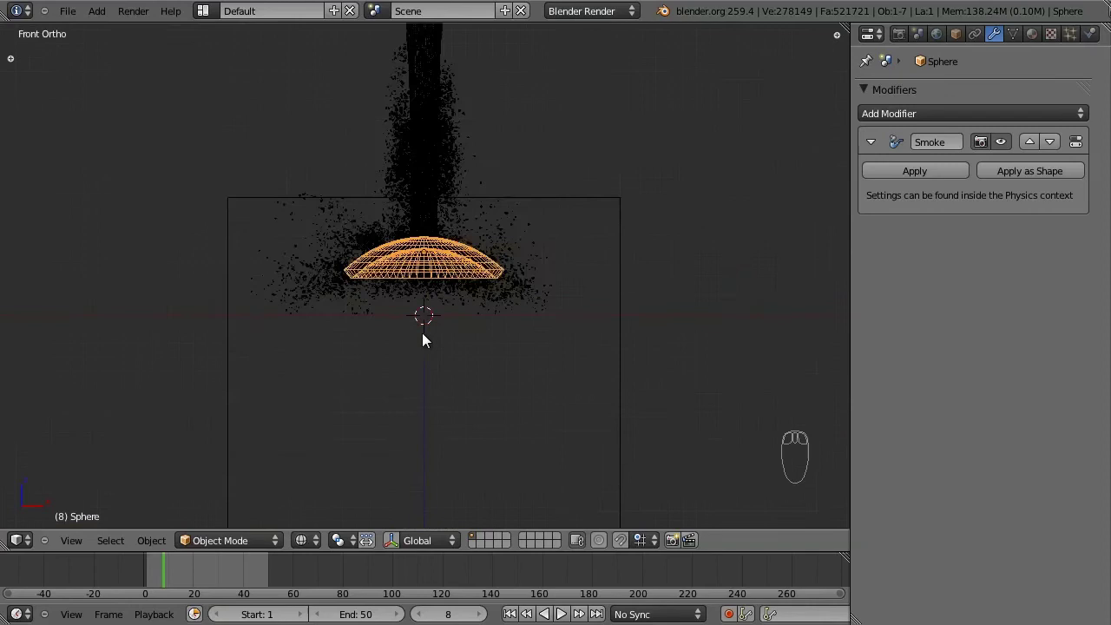
Enlarge the dome slightly more so its rim reaches further out into the splash
{"action": "scroll", "coordinate": [487, 321], "scroll_direction": "up", "scroll_amount": 1}
{"action": "key", "text": "s"}
{"action": "left_click", "coordinate": [568, 298]}
{"action": "scroll", "coordinate": [486, 452], "scroll_direction": "down", "scroll_amount": 1}
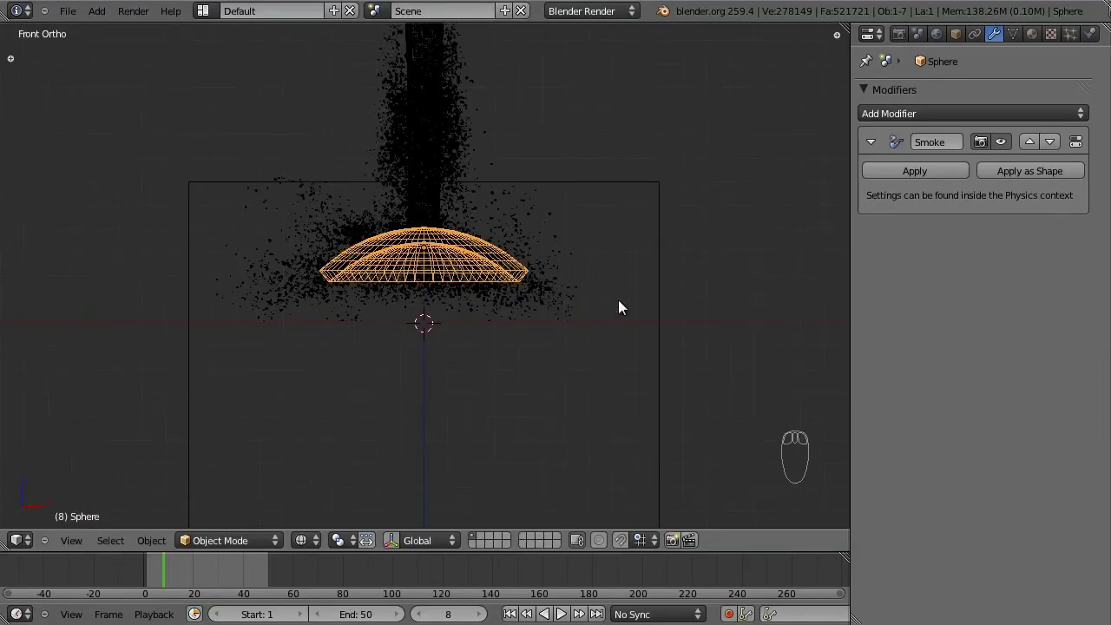
{"action": "scroll", "coordinate": [523, 355], "scroll_direction": "down", "scroll_amount": 4}
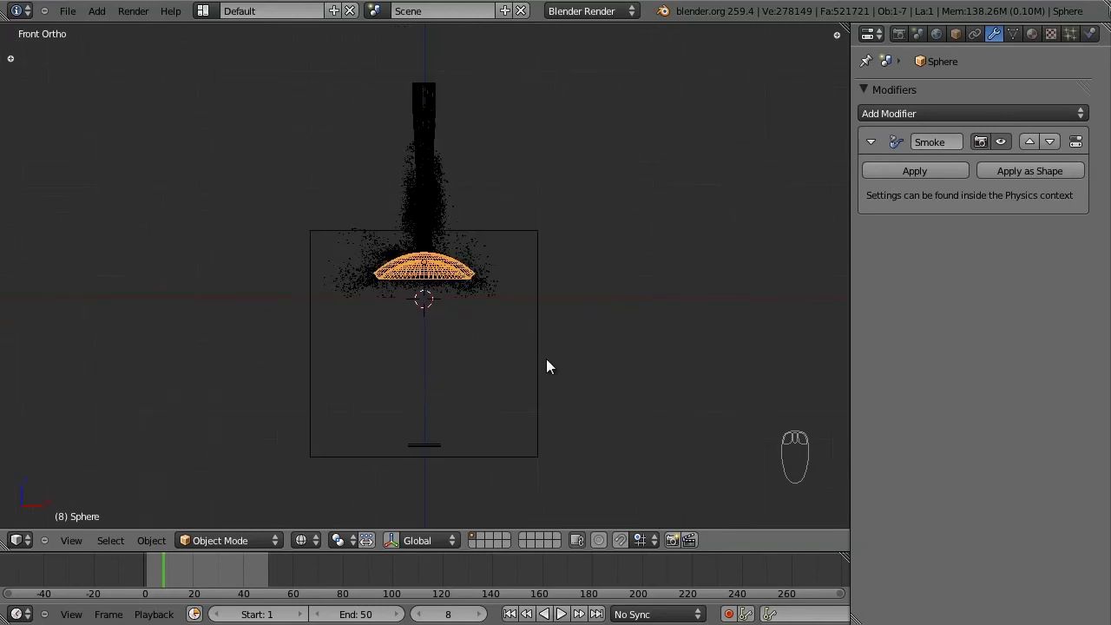
{"action": "scroll", "coordinate": [547, 360], "scroll_direction": "up", "scroll_amount": 5}
{"action": "scroll", "coordinate": [534, 369], "scroll_direction": "down", "scroll_amount": 3}
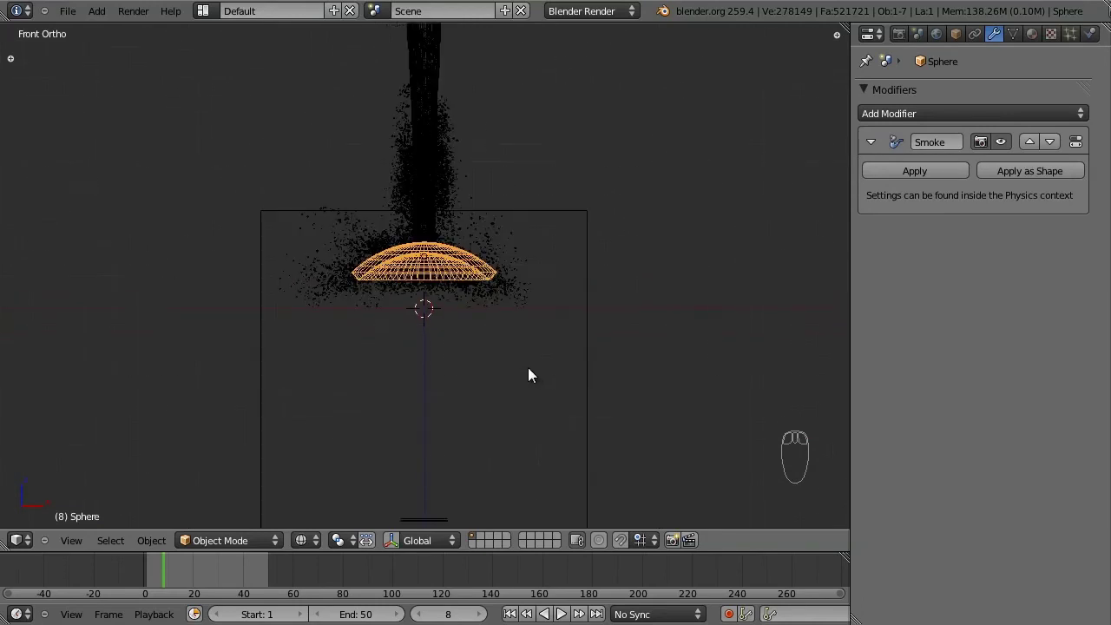
Save the scene over the existing file and return to the front view
{"action": "key", "text": "ctrl+s"}
{"action": "left_click", "coordinate": [529, 369]}
{"action": "middle_click_drag", "start_coordinate": [535, 346], "coordinate": [525, 265]}
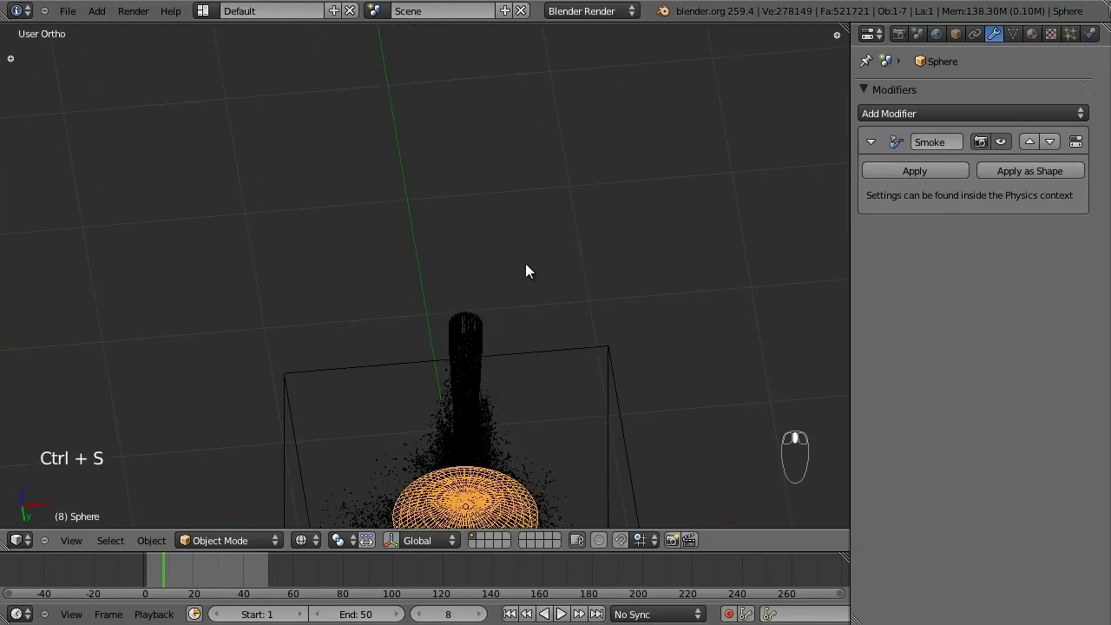
{"action": "key", "text": "KP_1"}
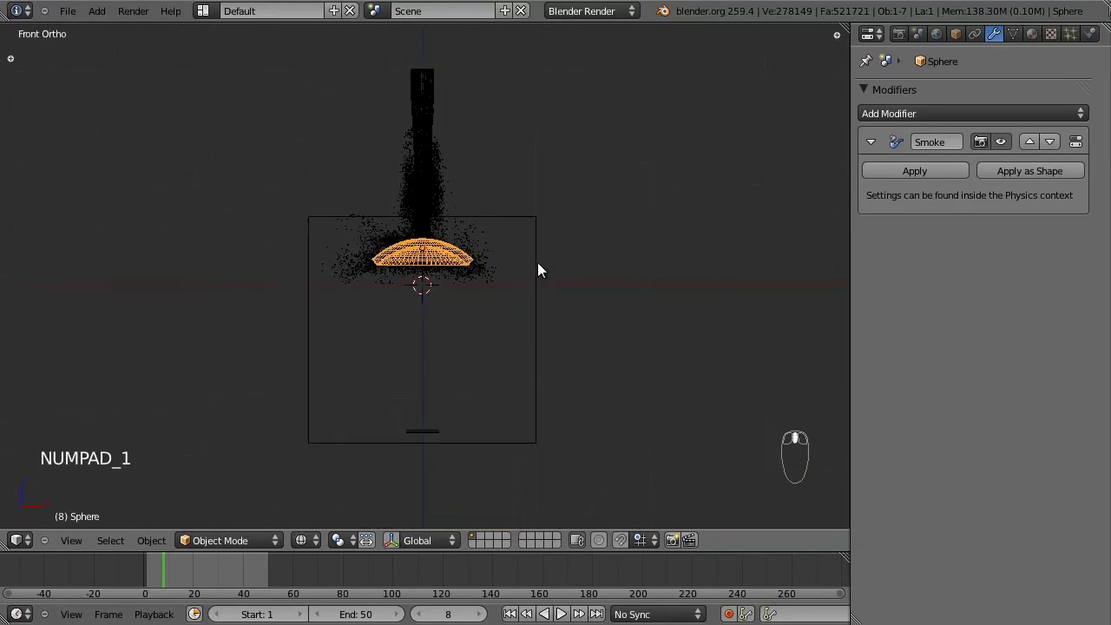
{"action": "key", "text": "ctrl+s"}
{"action": "left_click", "coordinate": [537, 263]}
Review the smoke physics settings of the domain cube, the collision dome and the emitter circle in turn
{"action": "right_click", "coordinate": [531, 269]}
{"action": "left_click", "coordinate": [1091, 33]}
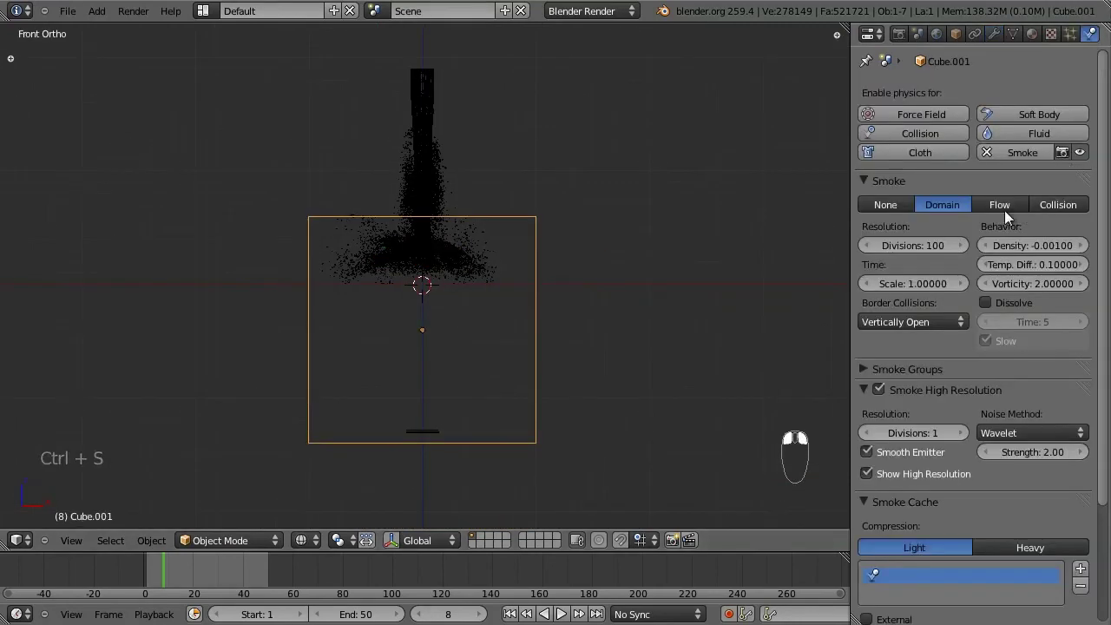
{"action": "right_click", "coordinate": [441, 259]}
{"action": "right_click", "coordinate": [442, 262]}
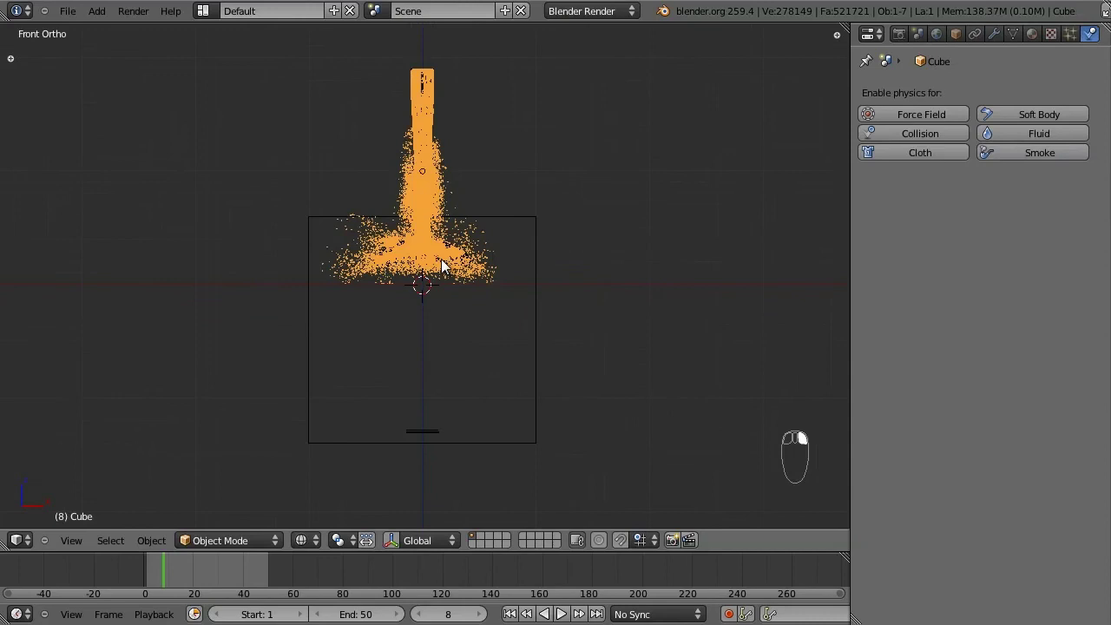
{"action": "right_click", "coordinate": [441, 262]}
{"action": "right_click", "coordinate": [441, 262]}
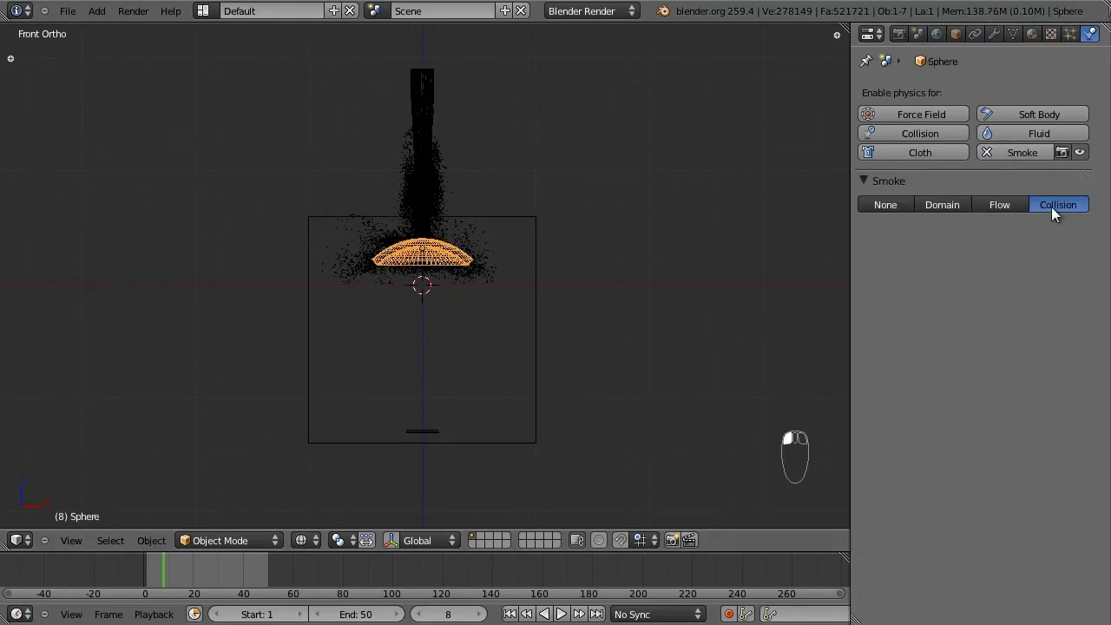
{"action": "right_click", "coordinate": [538, 299]}
{"action": "scroll", "coordinate": [919, 227], "scroll_direction": "down", "scroll_amount": 4}
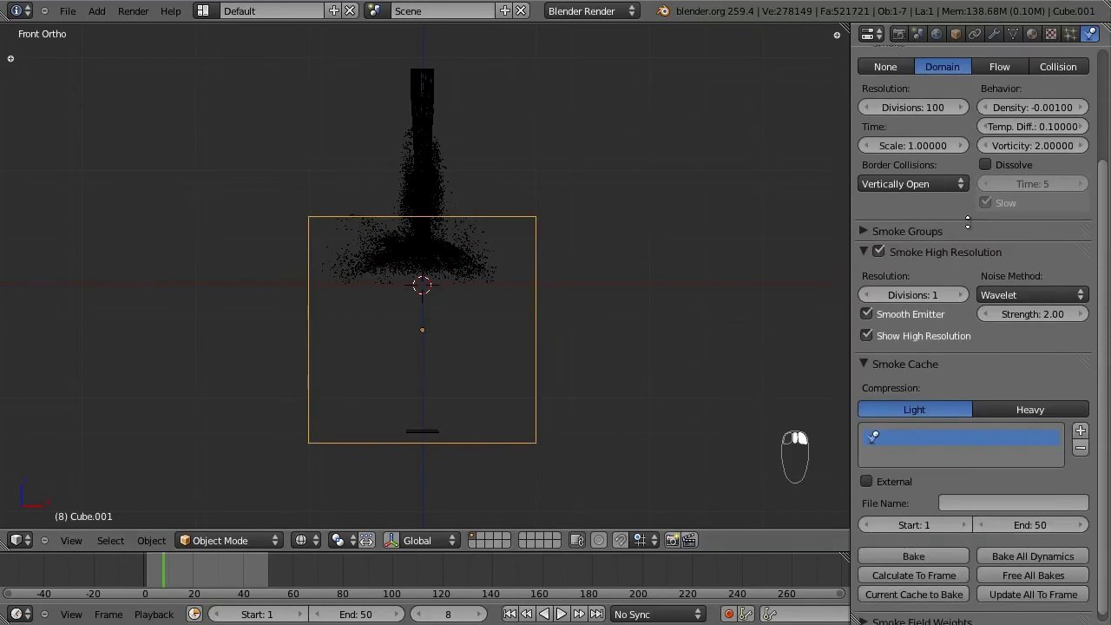
{"action": "scroll", "coordinate": [990, 317], "scroll_direction": "up", "scroll_amount": 4}
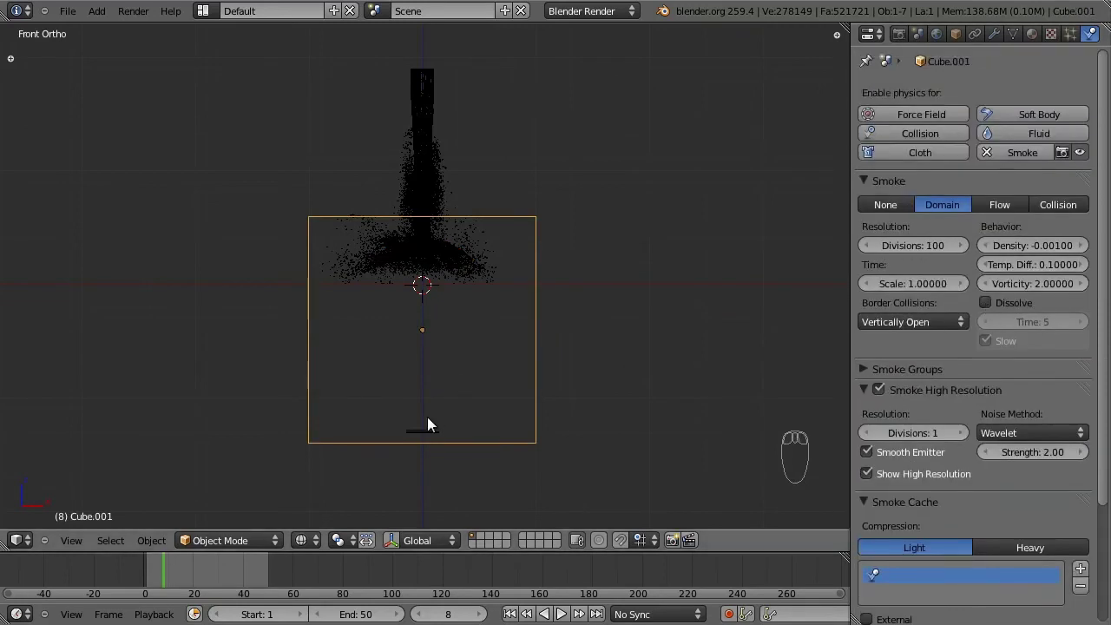
{"action": "right_click", "coordinate": [428, 435]}
{"action": "right_click", "coordinate": [429, 431]}
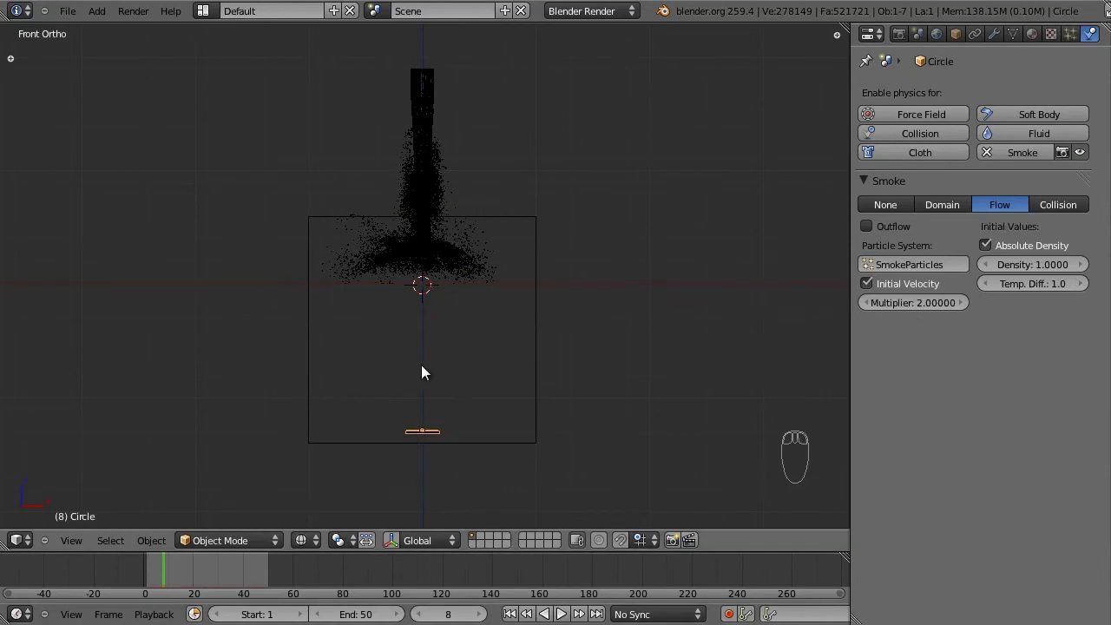
Save over the existing file, select the smoke domain cube and bake all dynamics
{"action": "key", "text": "ctrl+s"}
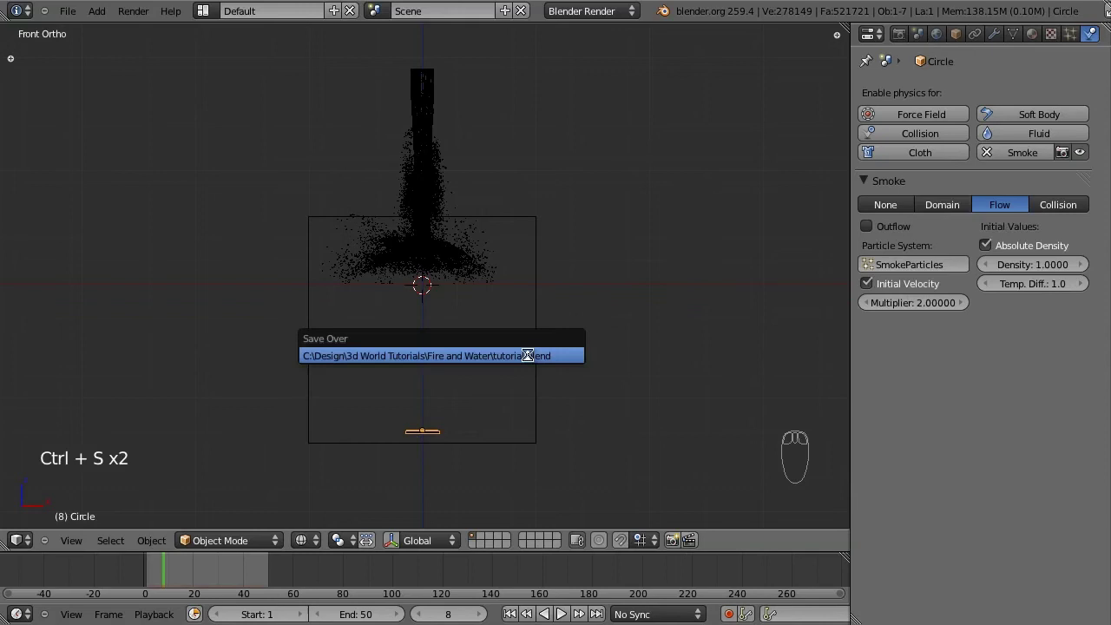
{"action": "left_click", "coordinate": [540, 353]}
{"action": "right_click", "coordinate": [540, 353]}
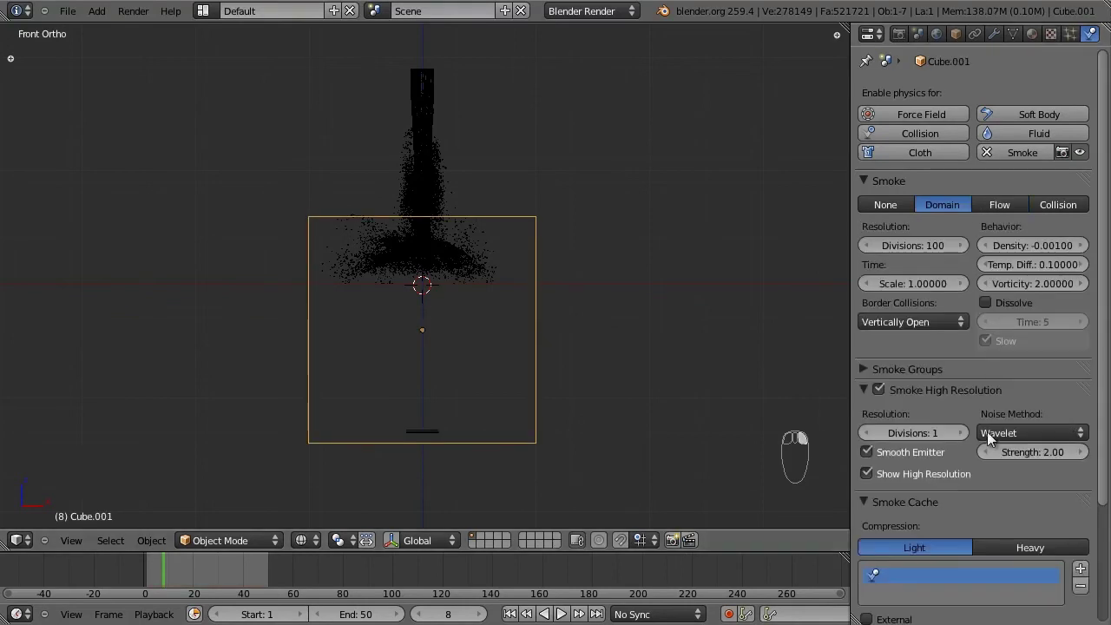
{"action": "scroll", "coordinate": [988, 432], "scroll_direction": "down", "scroll_amount": 4}
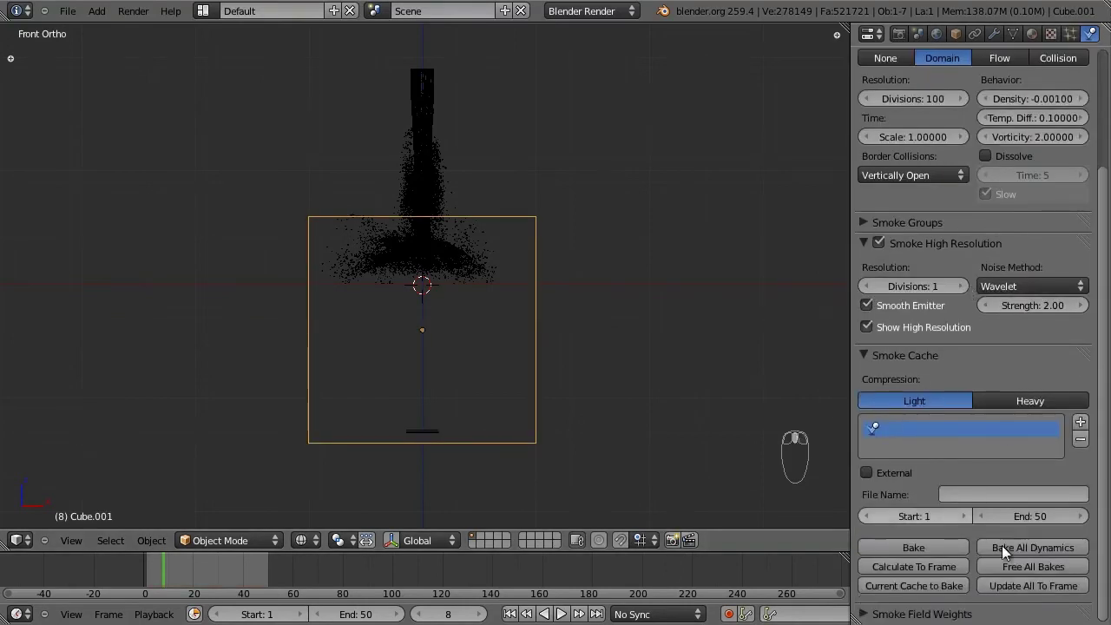
{"action": "left_click", "coordinate": [1059, 543]}
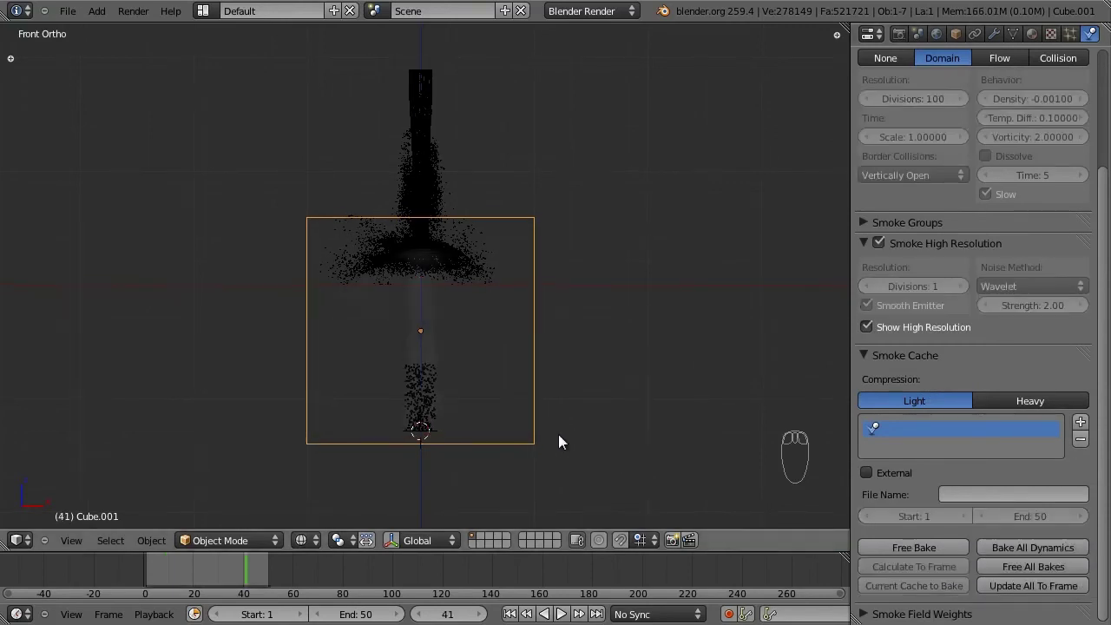
Inspect the baked smoke column and how it meets the dome beneath the splash
{"action": "scroll", "coordinate": [558, 434], "scroll_direction": "up", "scroll_amount": 4}
{"action": "scroll", "coordinate": [575, 388], "scroll_direction": "up", "scroll_amount": 4}
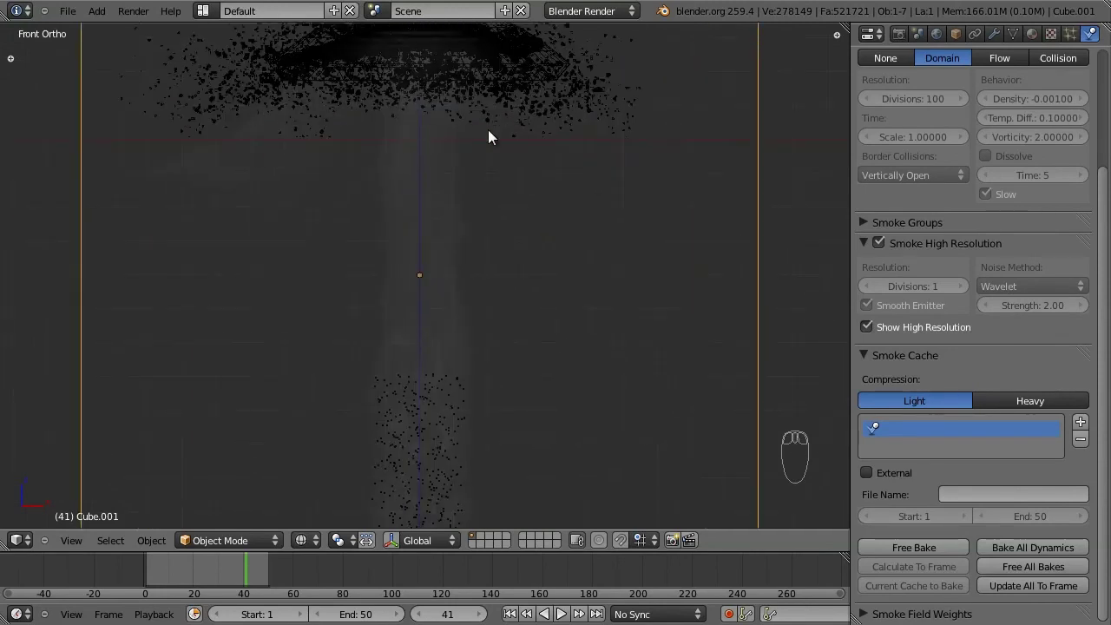
{"action": "scroll", "coordinate": [432, 339], "scroll_direction": "down", "scroll_amount": 1}
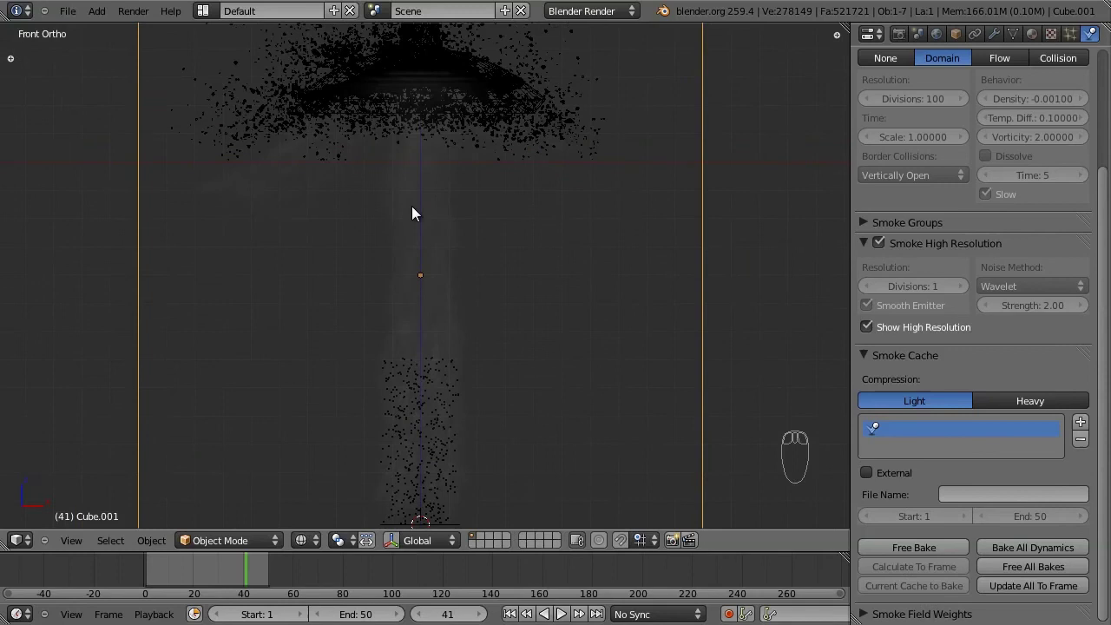
Scrub through the last frames of the baked smoke to inspect it and stop at frame 43
{"action": "scroll", "coordinate": [424, 245], "scroll_direction": "down", "scroll_amount": 2}
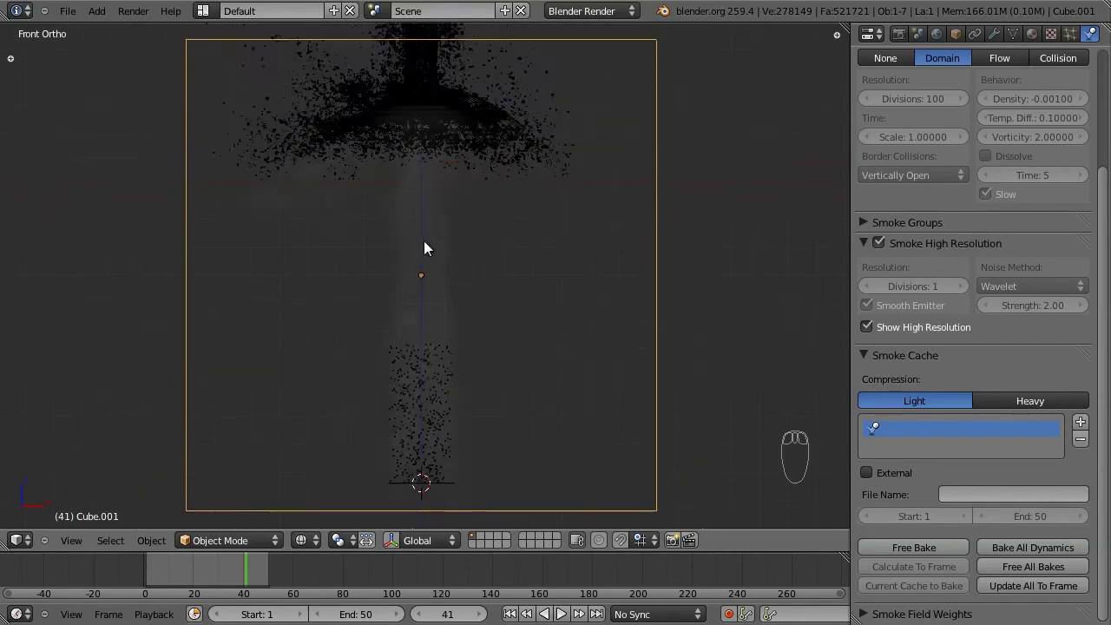
{"action": "left_click", "coordinate": [263, 570]}
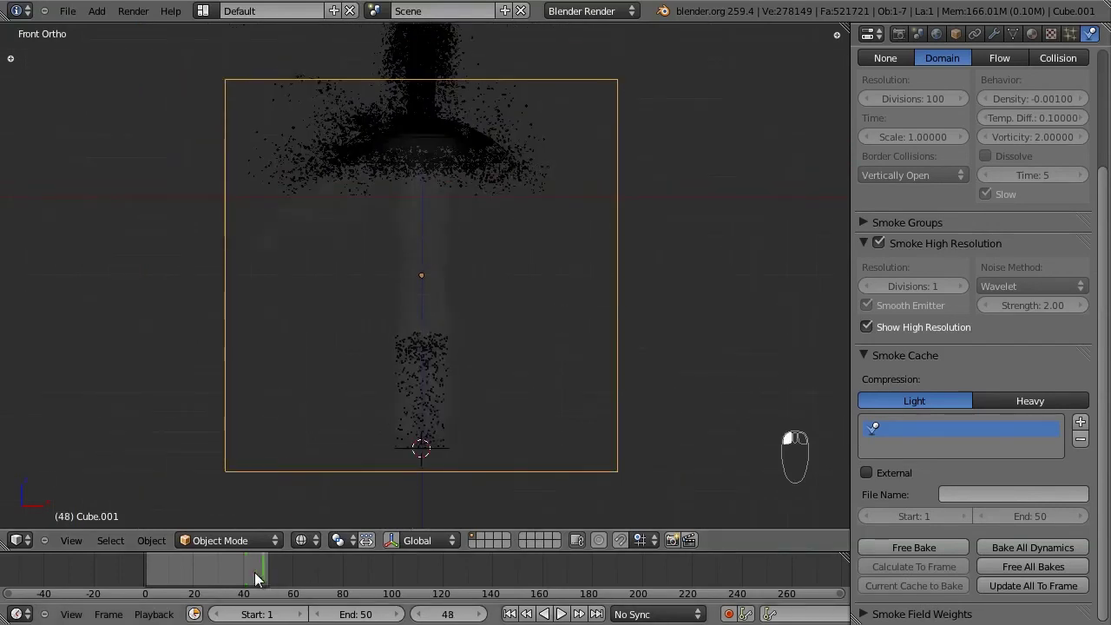
{"action": "mouse_move", "coordinate": [204, 573]}
{"action": "left_mouse_down"}
{"action": "mouse_move", "coordinate": [192, 569]}
{"action": "mouse_move", "coordinate": [231, 576]}
{"action": "left_mouse_up"}
{"action": "left_click", "coordinate": [251, 577]}
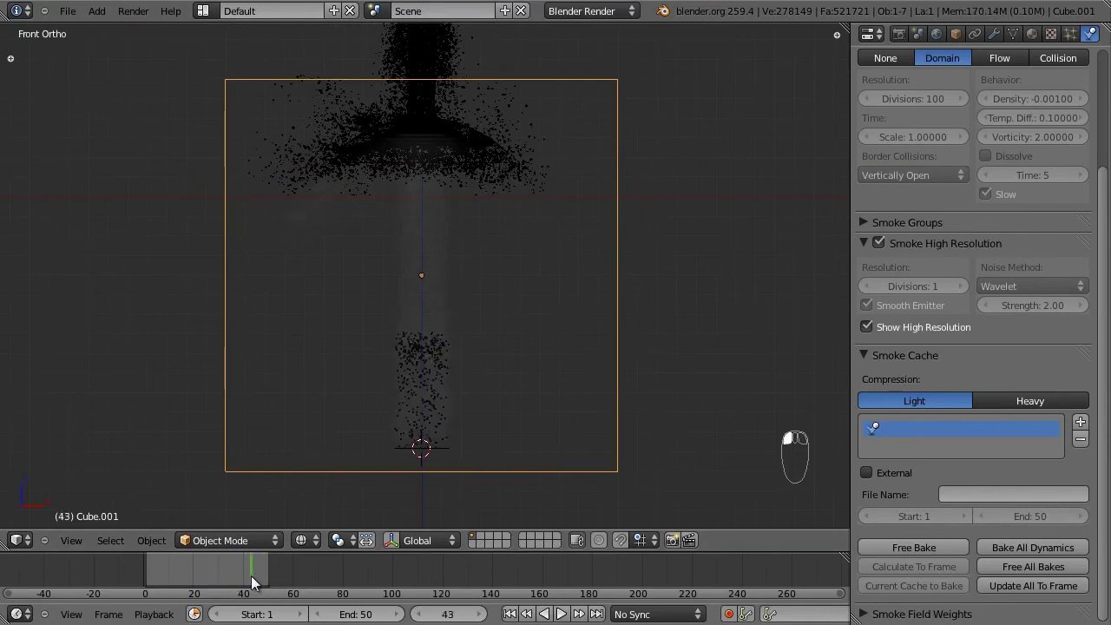
{"action": "scroll", "coordinate": [469, 386], "scroll_direction": "up", "scroll_amount": 2}
{"action": "scroll", "coordinate": [465, 330], "scroll_direction": "down", "scroll_amount": 6}
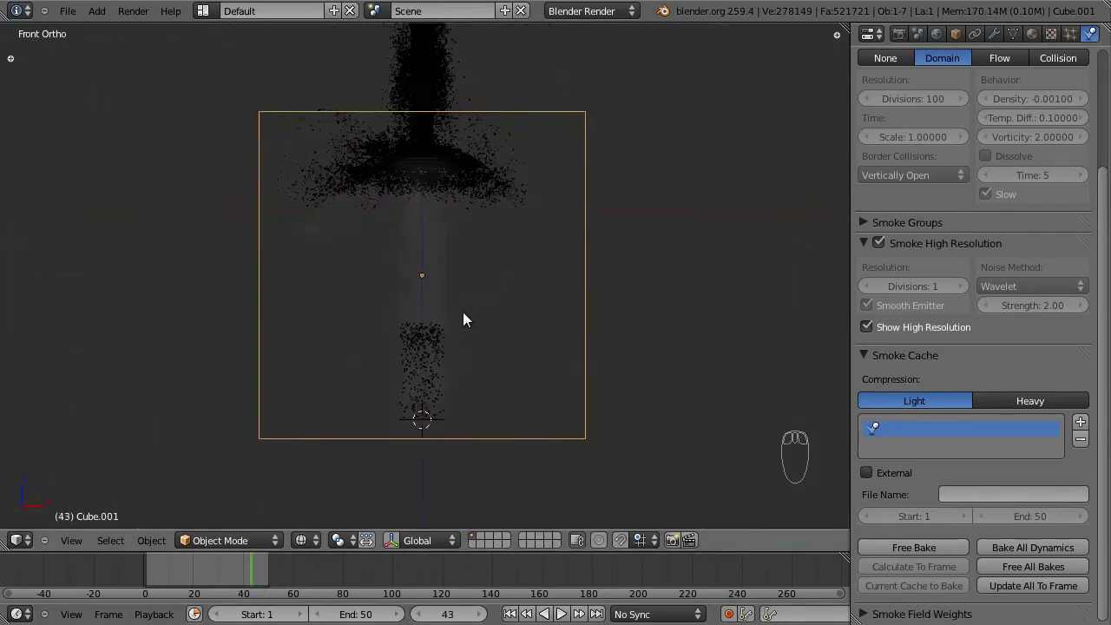
{"action": "scroll", "coordinate": [459, 308], "scroll_direction": "up", "scroll_amount": 4}
{"action": "scroll", "coordinate": [437, 476], "scroll_direction": "down", "scroll_amount": 4}
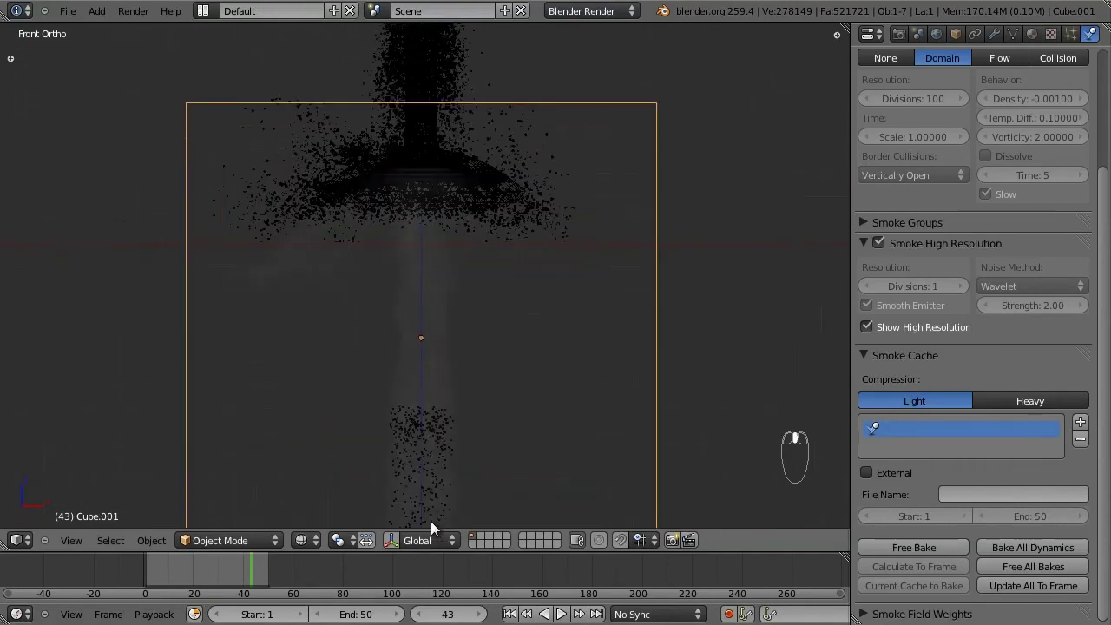
{"action": "scroll", "coordinate": [431, 521], "scroll_direction": "up", "scroll_amount": 4}
Select the emitter circle below the dome and save the scene over the existing file
{"action": "right_click", "coordinate": [432, 503]}
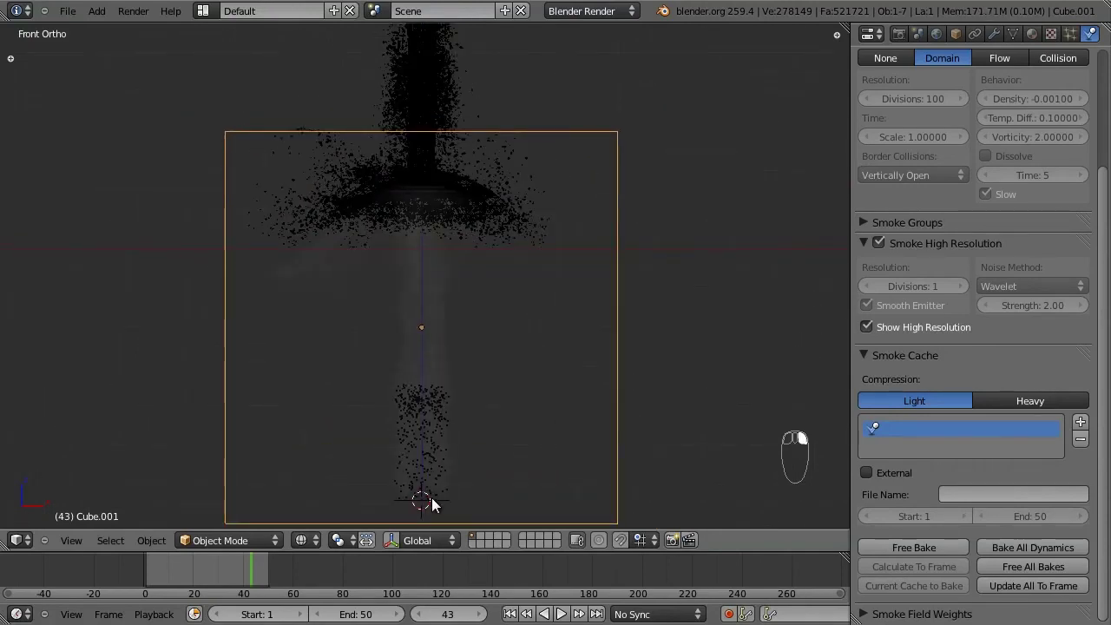
{"action": "right_click", "coordinate": [432, 500]}
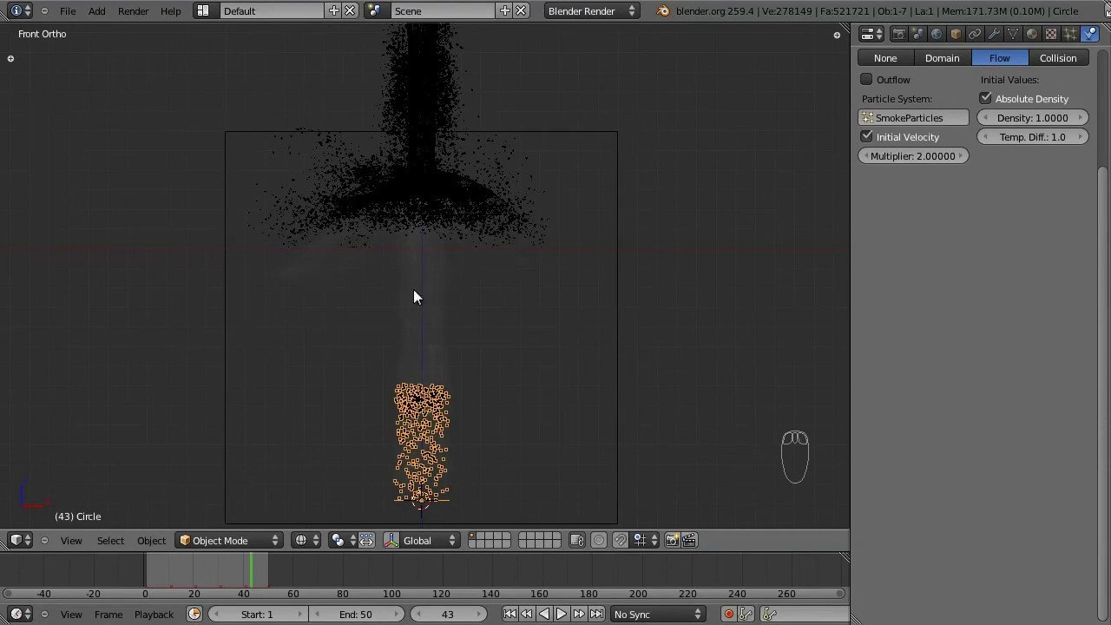
{"action": "middle_click_drag", "start_coordinate": [433, 252], "coordinate": [435, 319], "text": "shift"}
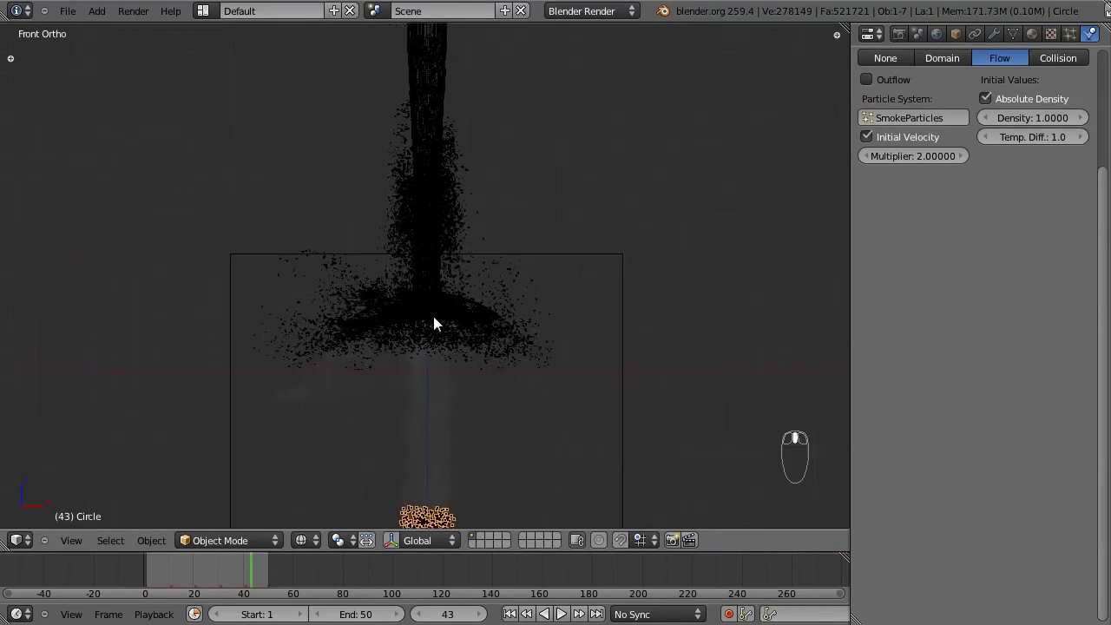
{"action": "middle_click_drag", "start_coordinate": [457, 363], "coordinate": [434, 317], "text": "shift"}
{"action": "scroll", "coordinate": [443, 292], "scroll_direction": "up", "scroll_amount": 2}
{"action": "scroll", "coordinate": [433, 313], "scroll_direction": "down", "scroll_amount": 1}
{"action": "scroll", "coordinate": [434, 314], "scroll_direction": "down", "scroll_amount": 3}
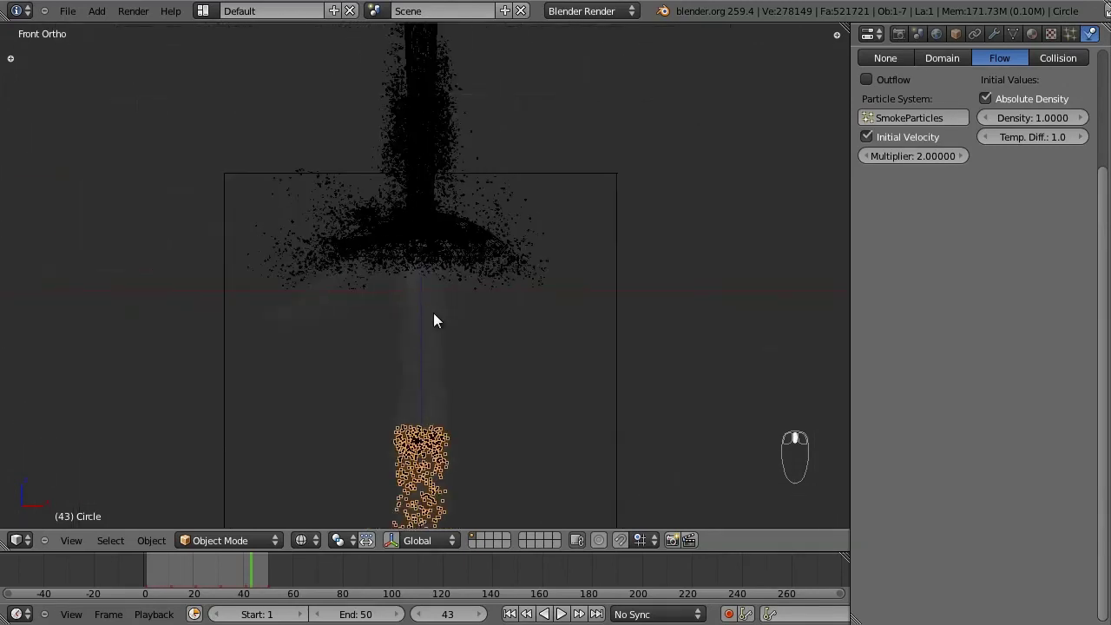
{"action": "key", "text": "ctrl+s"}
{"action": "left_click", "coordinate": [433, 315]}
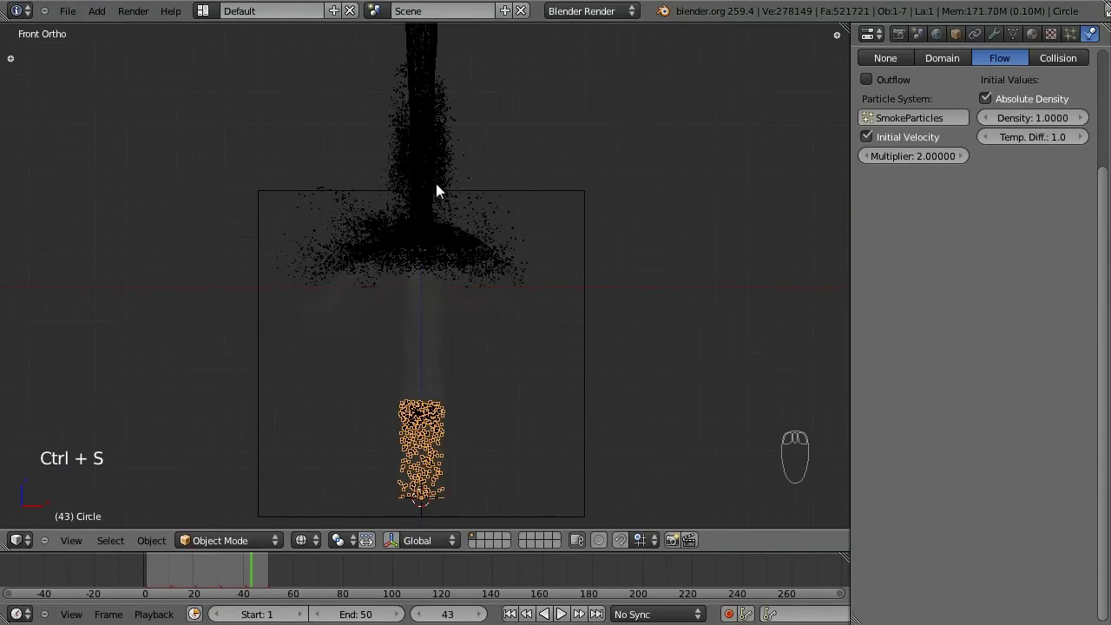
Deselect everything, save over the existing file and render frame 43 from the camera view
{"action": "scroll", "coordinate": [465, 237], "scroll_direction": "down", "scroll_amount": 4}
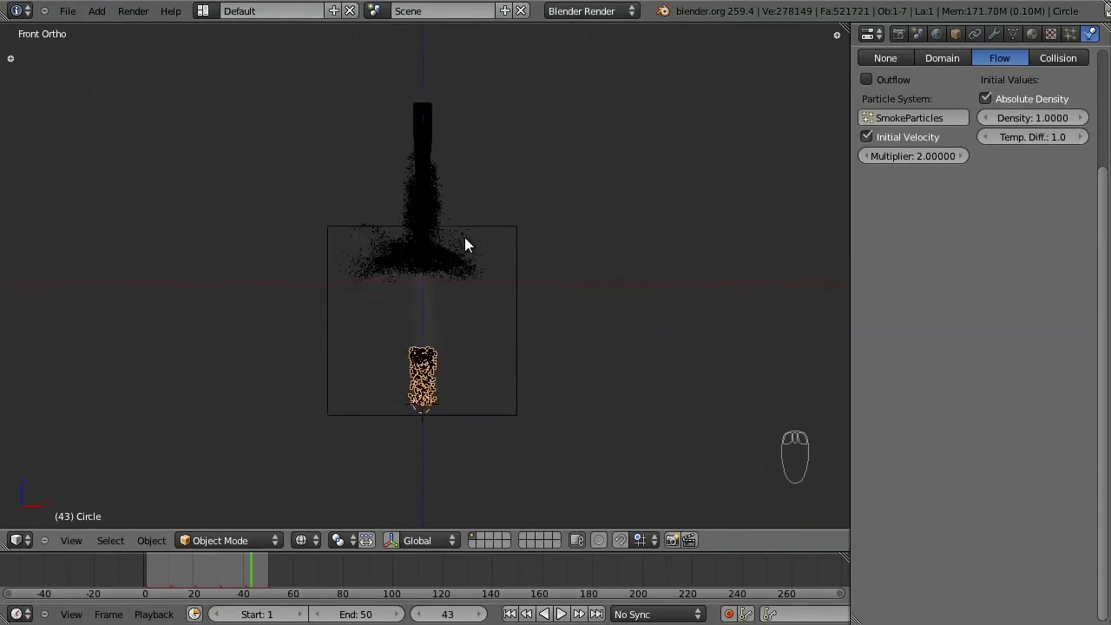
{"action": "key", "text": "a"}
{"action": "key", "text": "KP_0"}
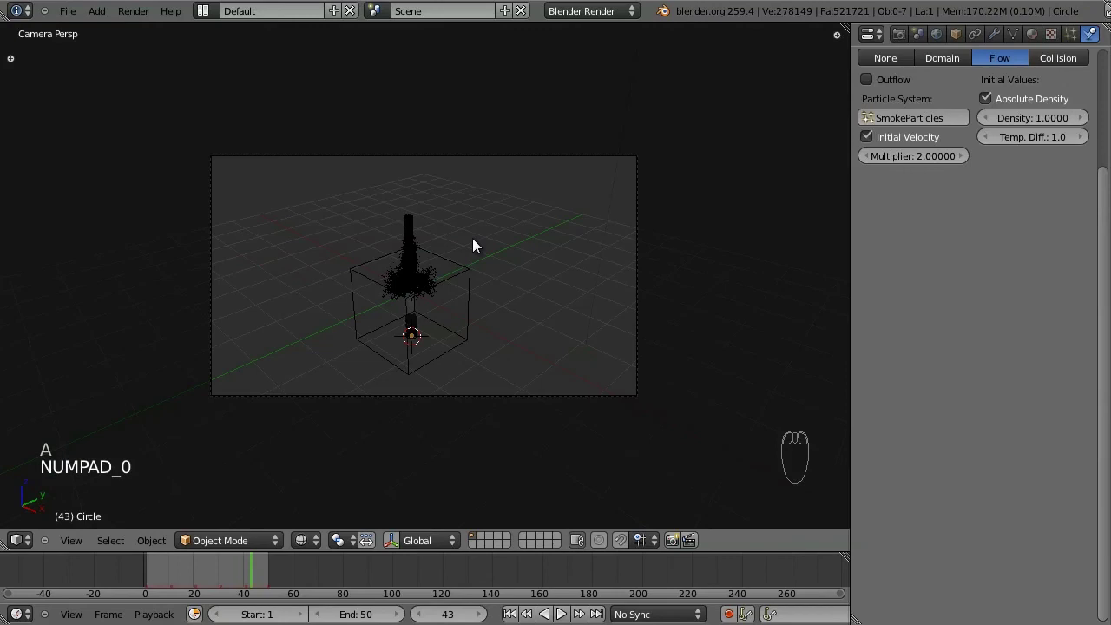
{"action": "key", "text": "ctrl+s"}
{"action": "left_click", "coordinate": [472, 239]}
{"action": "key", "text": "F12"}
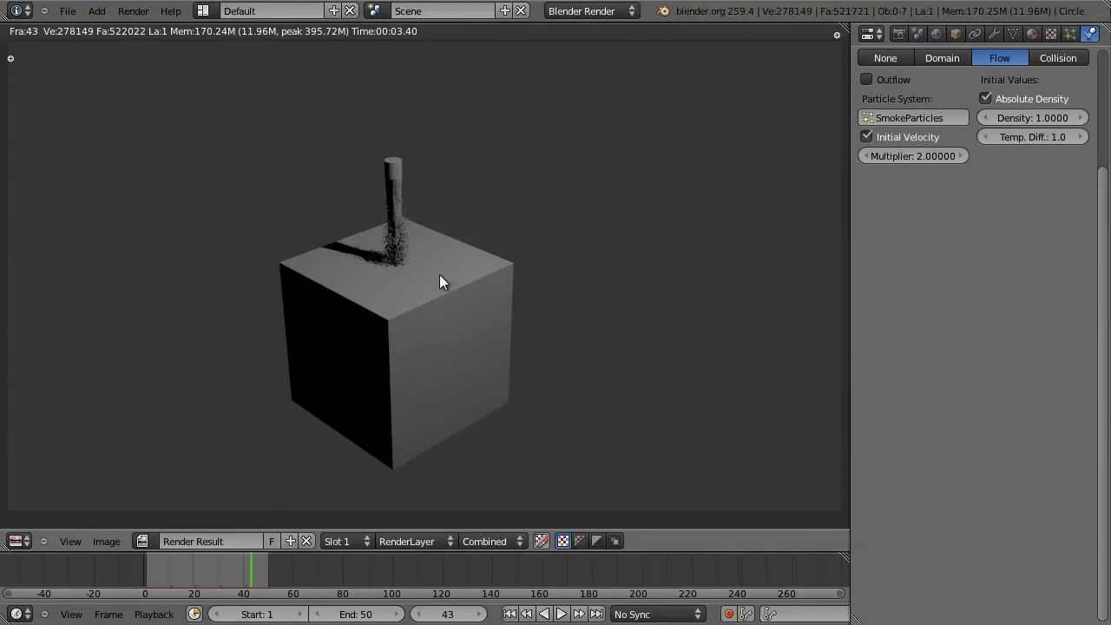
Examine the rendered domain cube and water stream, close the render and return to the front view
{"action": "scroll", "coordinate": [438, 276], "scroll_direction": "up", "scroll_amount": 2}
{"action": "middle_click_drag", "start_coordinate": [437, 277], "coordinate": [492, 286]}
{"action": "scroll", "coordinate": [508, 243], "scroll_direction": "down", "scroll_amount": 4}
{"action": "scroll", "coordinate": [449, 179], "scroll_direction": "up", "scroll_amount": 2}
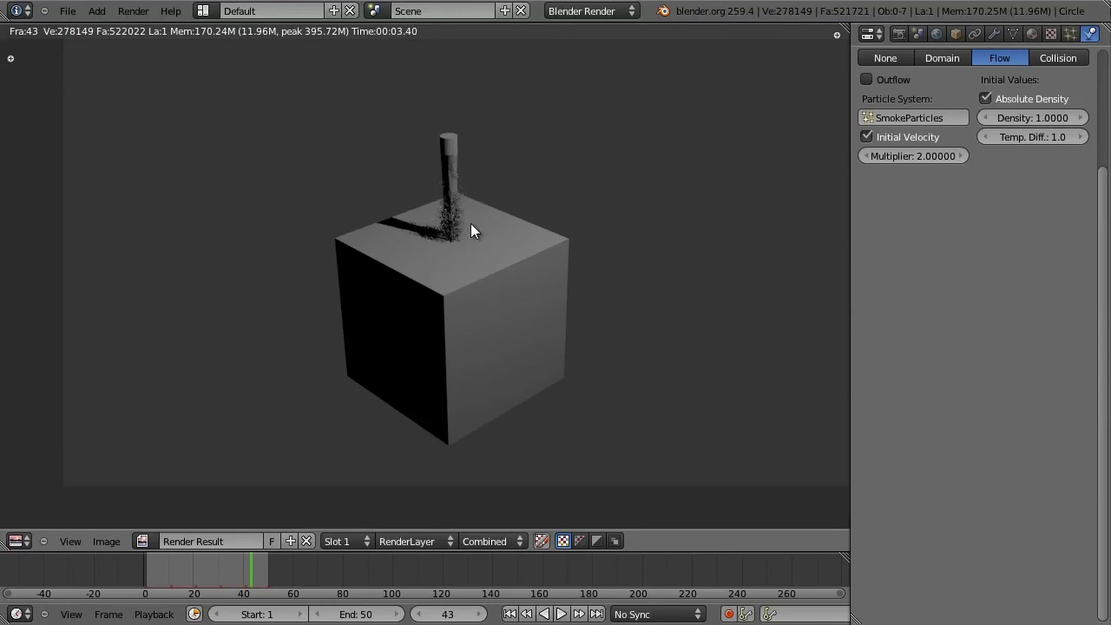
{"action": "key", "text": "Escape"}
{"action": "key", "text": "KP_1"}
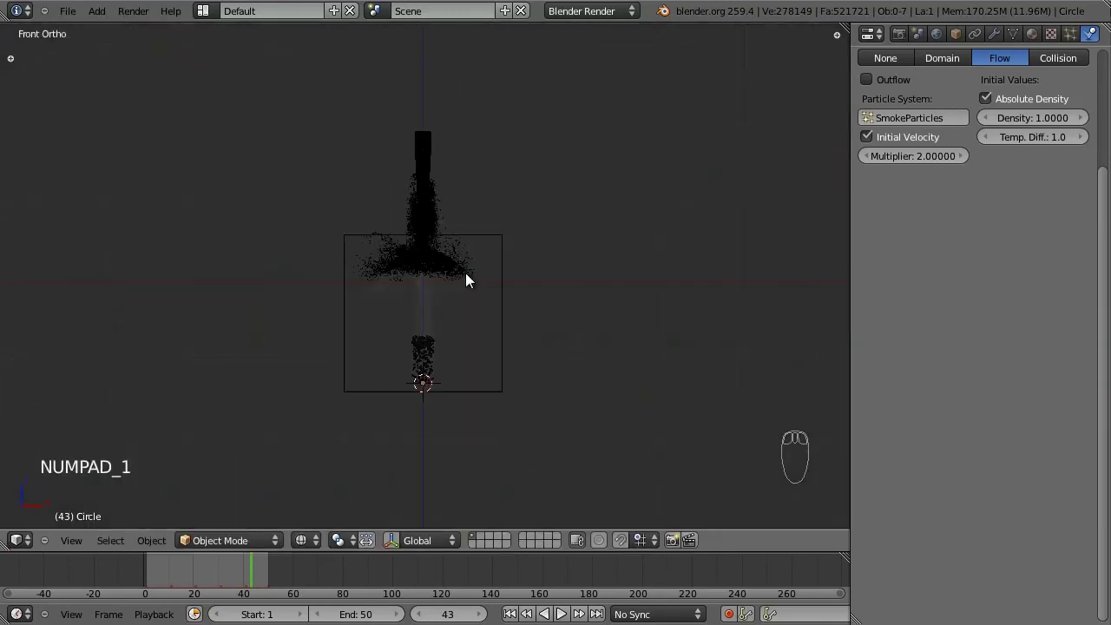
Delete the fluid inflow cylinder at the upper end of the water stream, leaving the viewport in wireframe
{"action": "scroll", "coordinate": [473, 275], "scroll_direction": "up", "scroll_amount": 2}
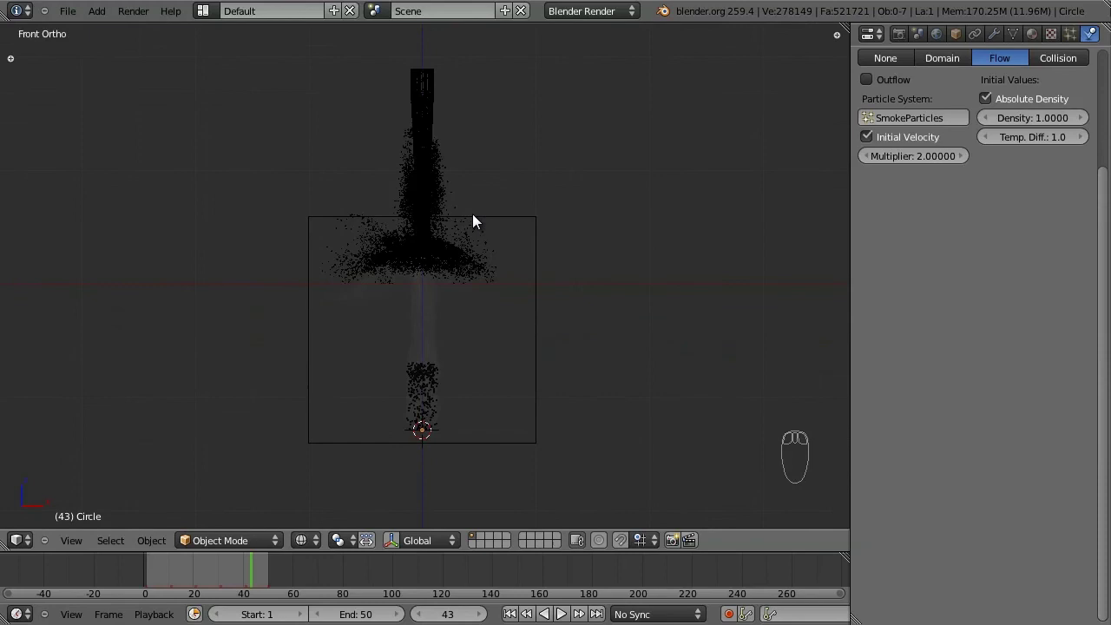
{"action": "scroll", "coordinate": [475, 224], "scroll_direction": "down", "scroll_amount": 1}
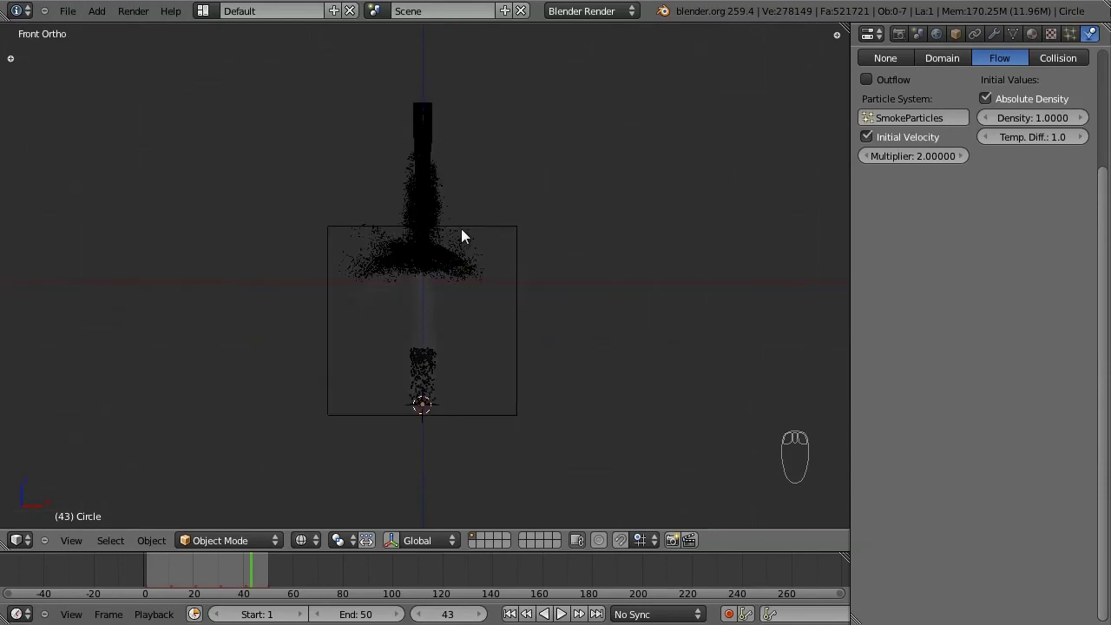
{"action": "scroll", "coordinate": [498, 225], "scroll_direction": "up", "scroll_amount": 2}
{"action": "scroll", "coordinate": [497, 227], "scroll_direction": "down", "scroll_amount": 1}
{"action": "key", "text": "z"}
{"action": "scroll", "coordinate": [444, 212], "scroll_direction": "up", "scroll_amount": 4, "text": "shift"}
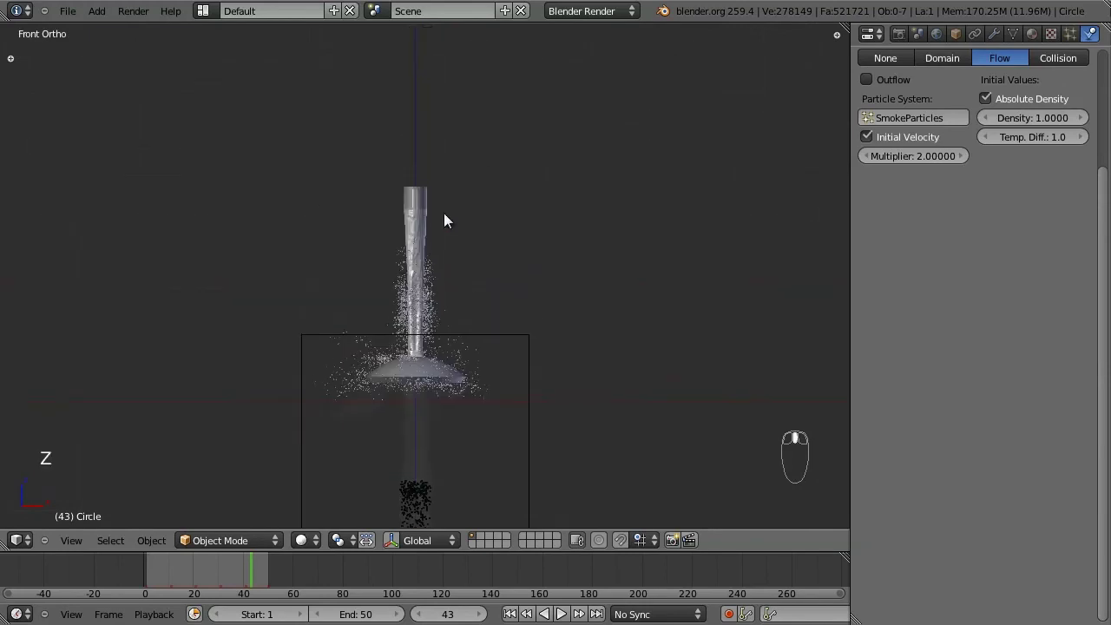
{"action": "right_click", "coordinate": [421, 186]}
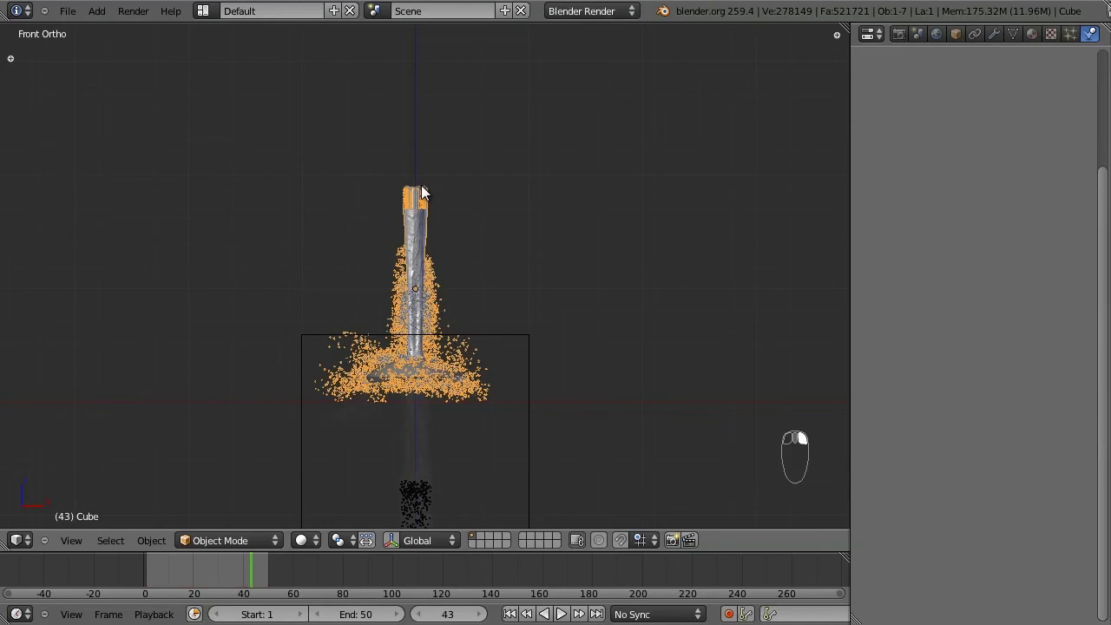
{"action": "scroll", "coordinate": [422, 189], "scroll_direction": "up", "scroll_amount": 4}
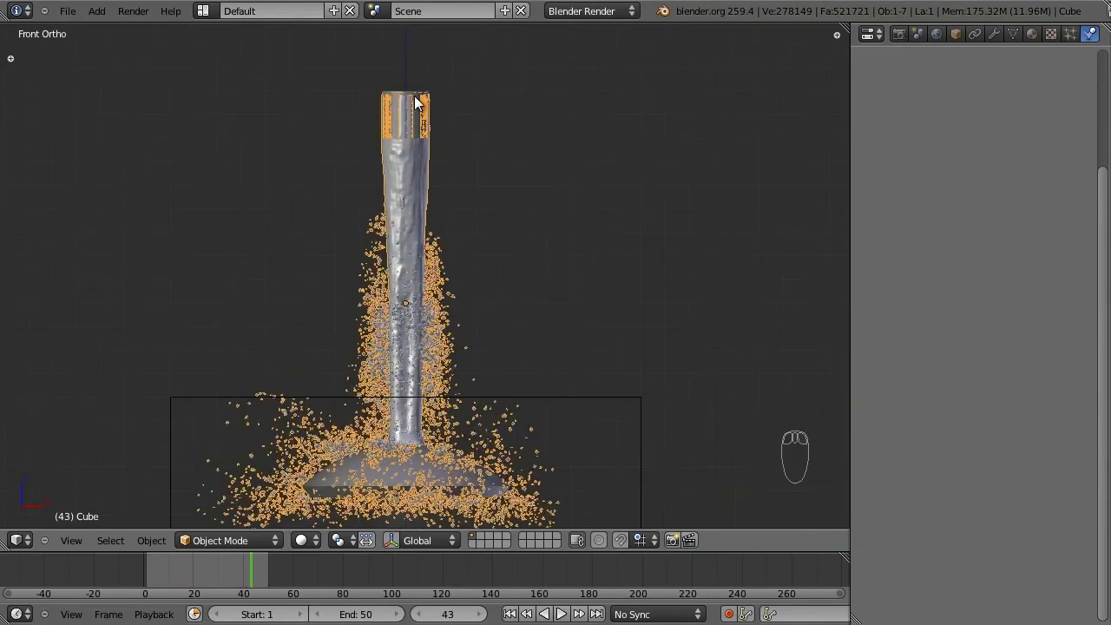
{"action": "right_click", "coordinate": [414, 100]}
{"action": "key", "text": "z"}
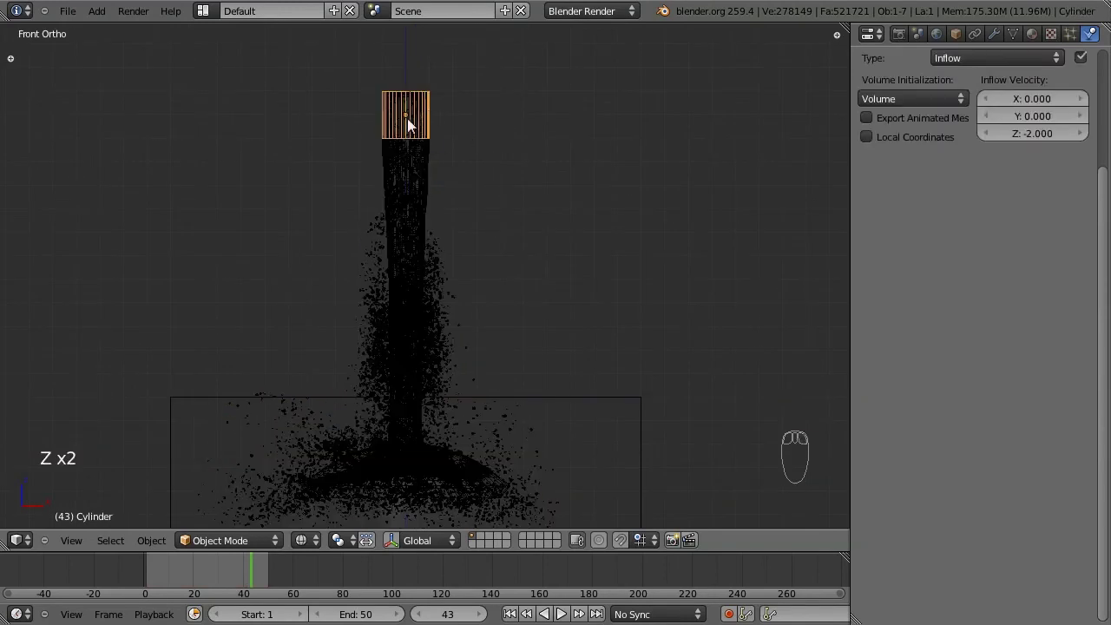
{"action": "key", "text": "x"}
{"action": "left_click", "coordinate": [463, 178]}
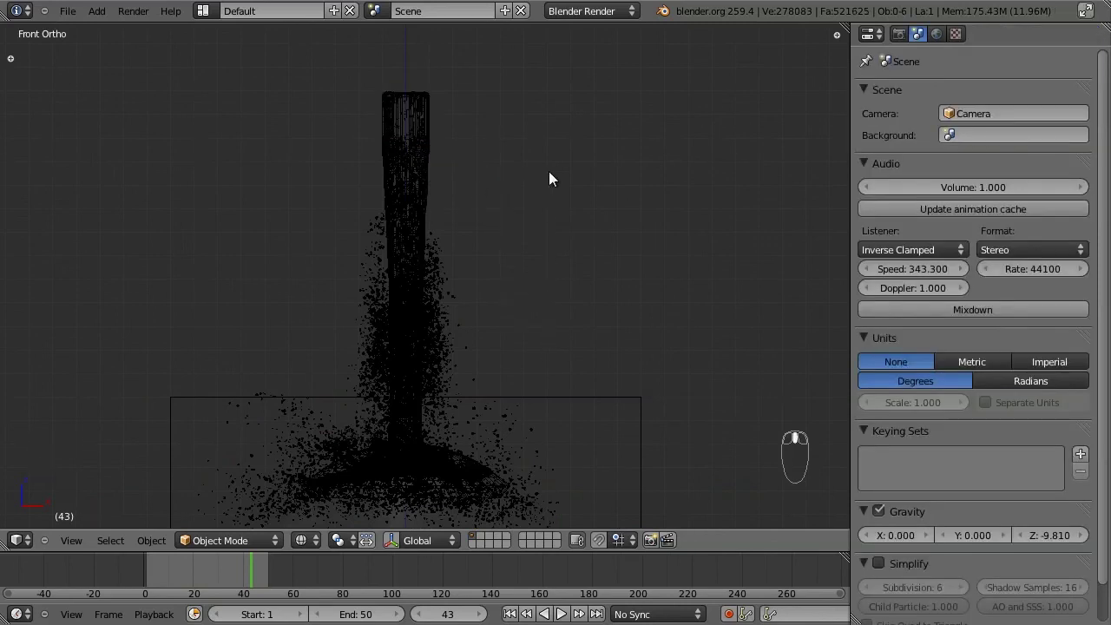
Delete the collision dome inside the water splash
{"action": "scroll", "coordinate": [551, 156], "scroll_direction": "down", "scroll_amount": 3, "text": "shift"}
{"action": "scroll", "coordinate": [531, 224], "scroll_direction": "up", "scroll_amount": 4}
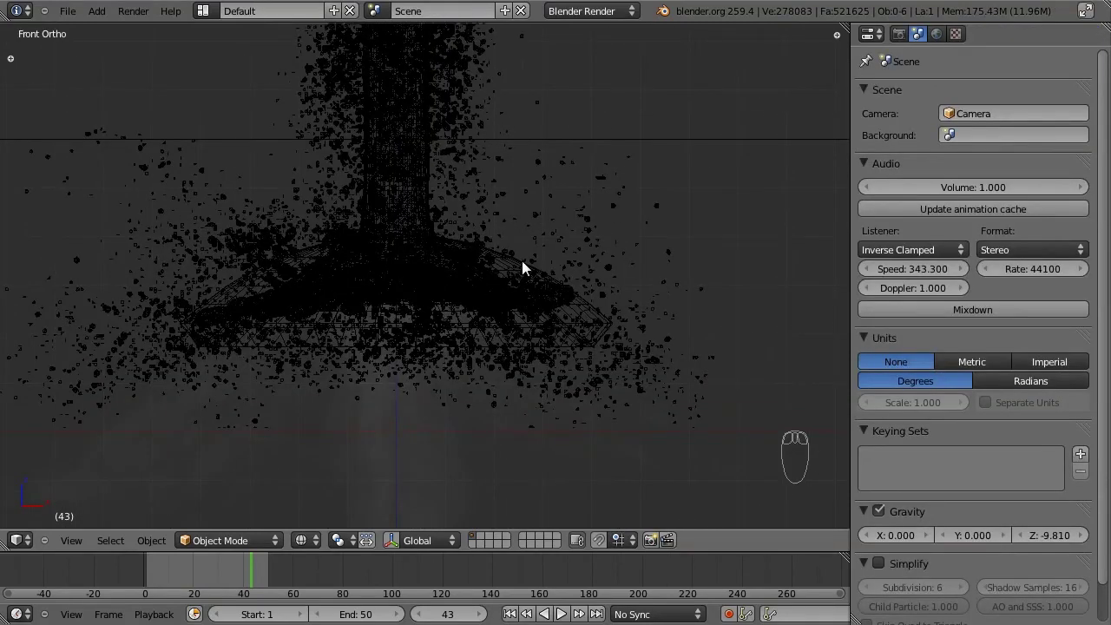
{"action": "right_click", "coordinate": [522, 261]}
{"action": "right_click", "coordinate": [522, 261]}
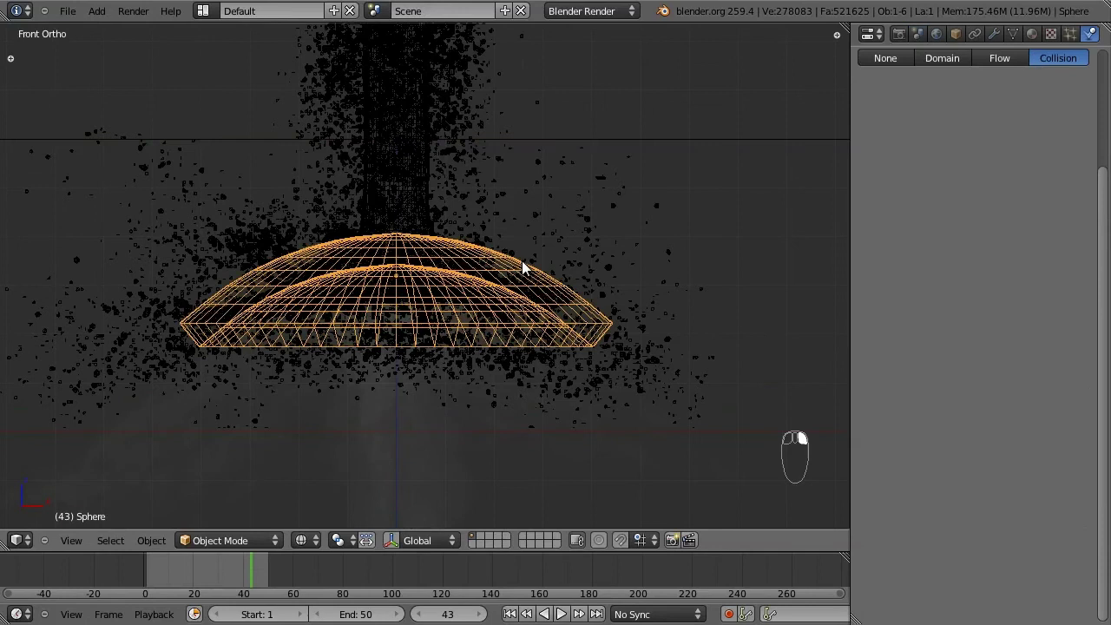
{"action": "key", "text": "x"}
{"action": "left_click", "coordinate": [522, 262]}
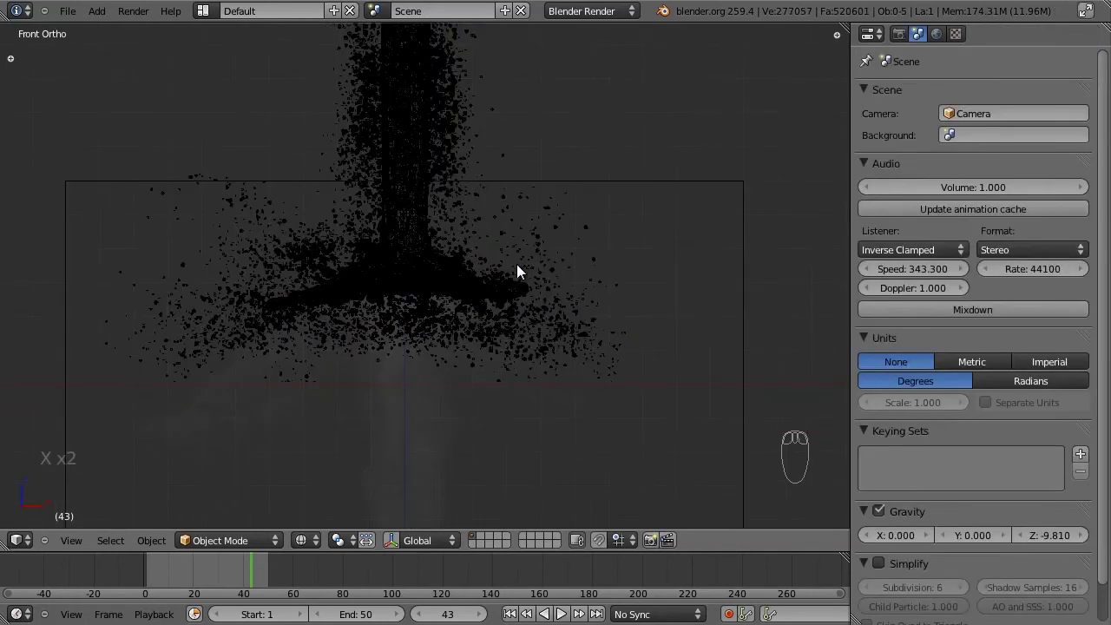
Select the water splash mesh and check its physics settings
{"action": "right_click", "coordinate": [499, 282]}
{"action": "scroll", "coordinate": [527, 347], "scroll_direction": "down", "scroll_amount": 3}
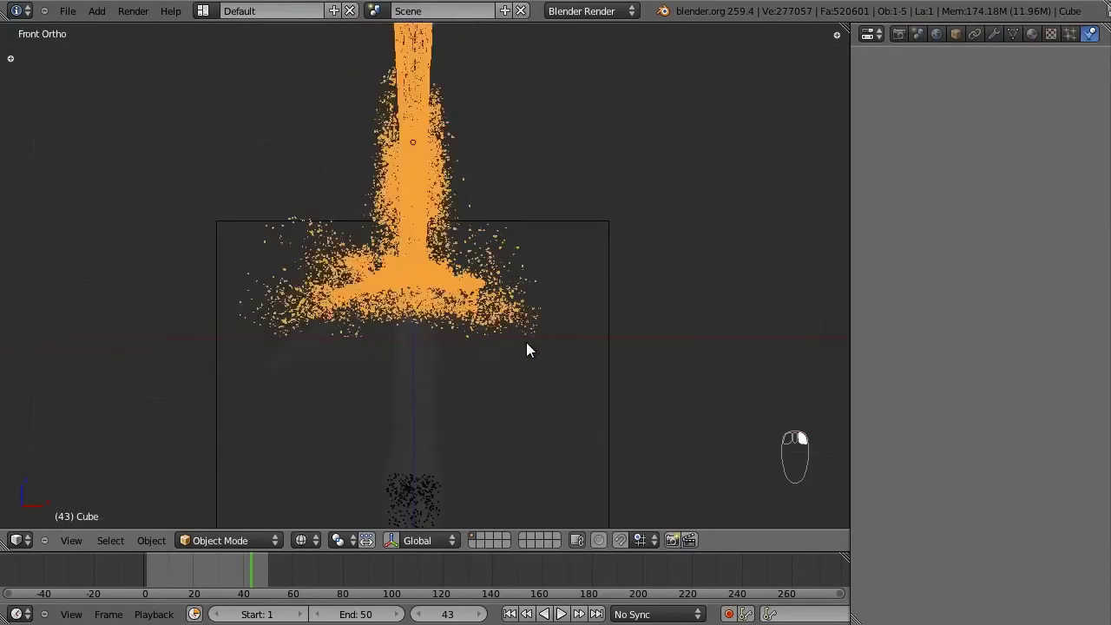
{"action": "key", "text": "a"}
{"action": "key", "text": "a"}
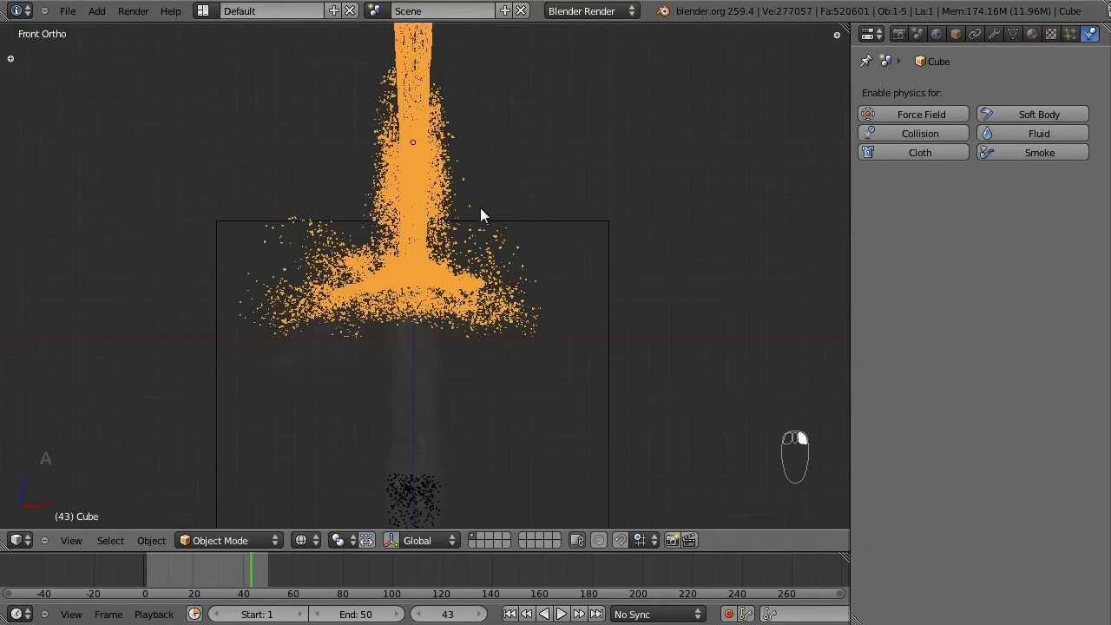
{"action": "middle_click_drag", "start_coordinate": [480, 215], "coordinate": [477, 227], "text": "shift"}
{"action": "scroll", "coordinate": [438, 253], "scroll_direction": "down", "scroll_amount": 1}
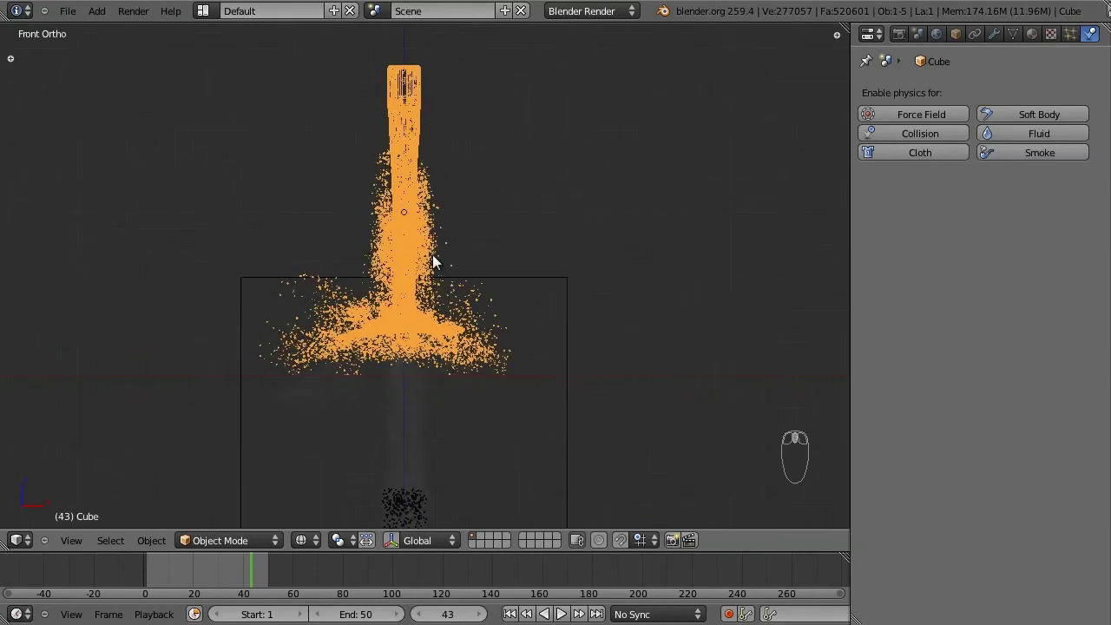
{"action": "scroll", "coordinate": [500, 276], "scroll_direction": "down", "scroll_amount": 2}
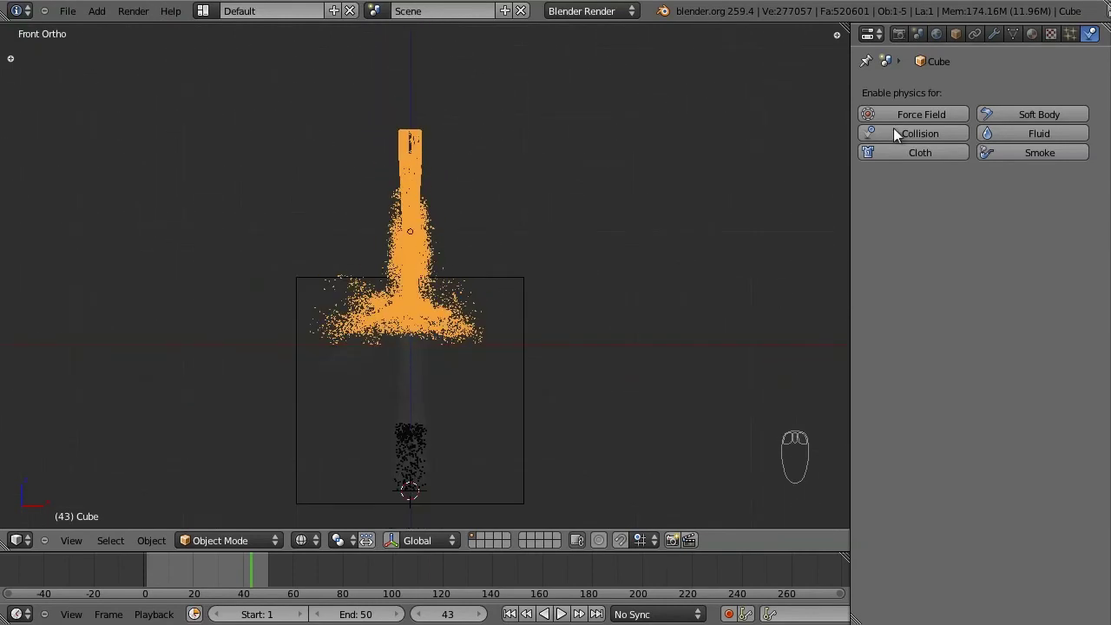
Frame the whole splash and smoke domain in the front view and align the camera to it
{"action": "key", "text": "KP_0"}
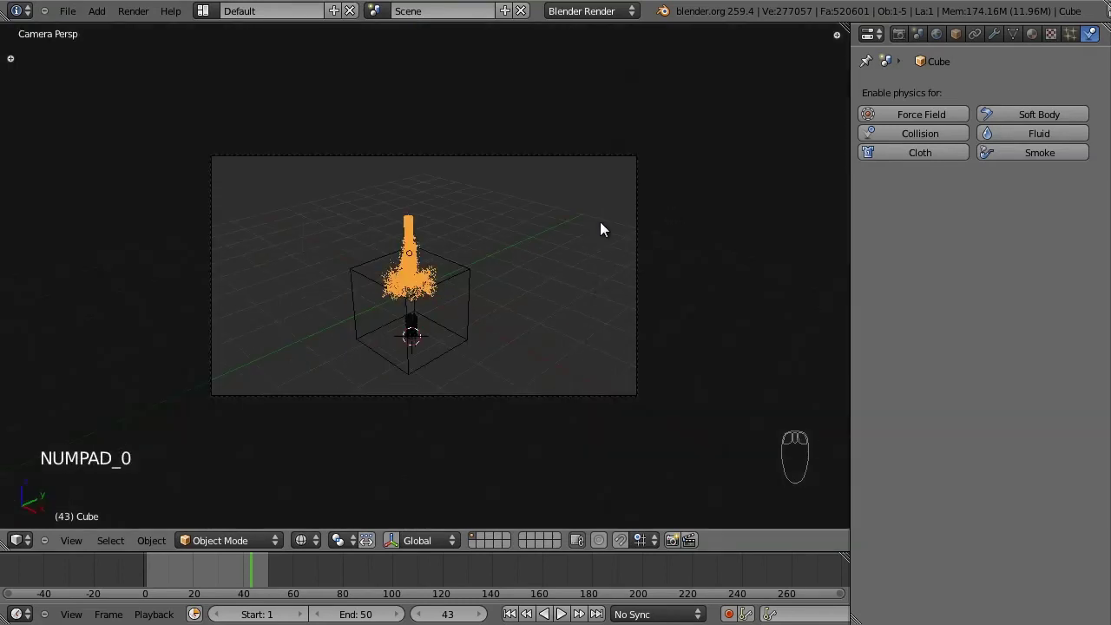
{"action": "key", "text": "KP_1"}
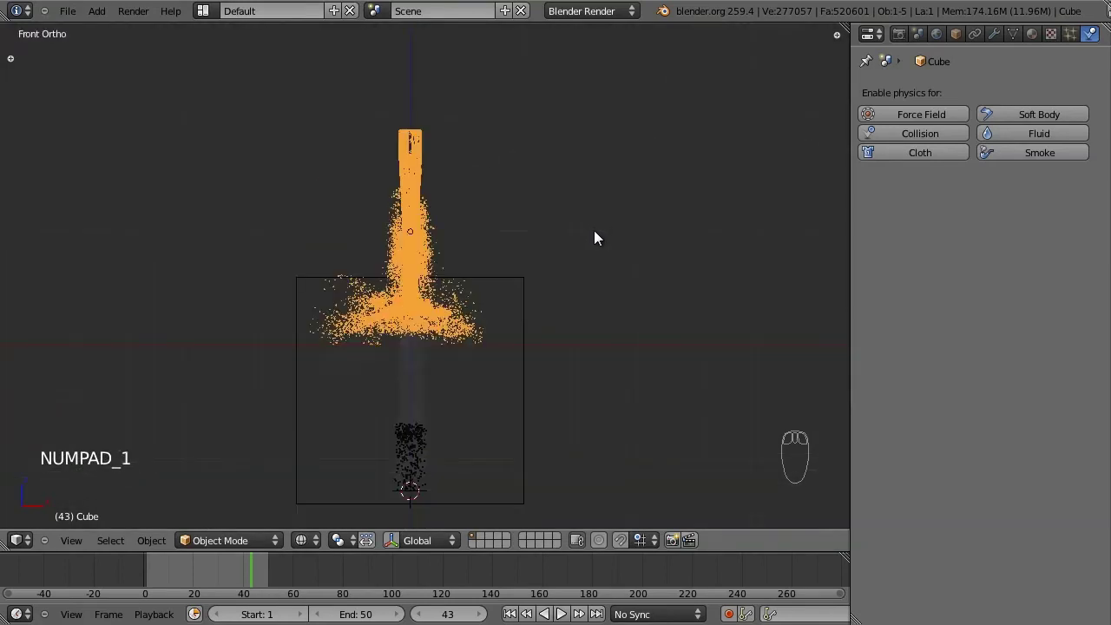
{"action": "scroll", "coordinate": [594, 237], "scroll_direction": "up", "scroll_amount": 2}
{"action": "scroll", "coordinate": [595, 233], "scroll_direction": "down", "scroll_amount": 4}
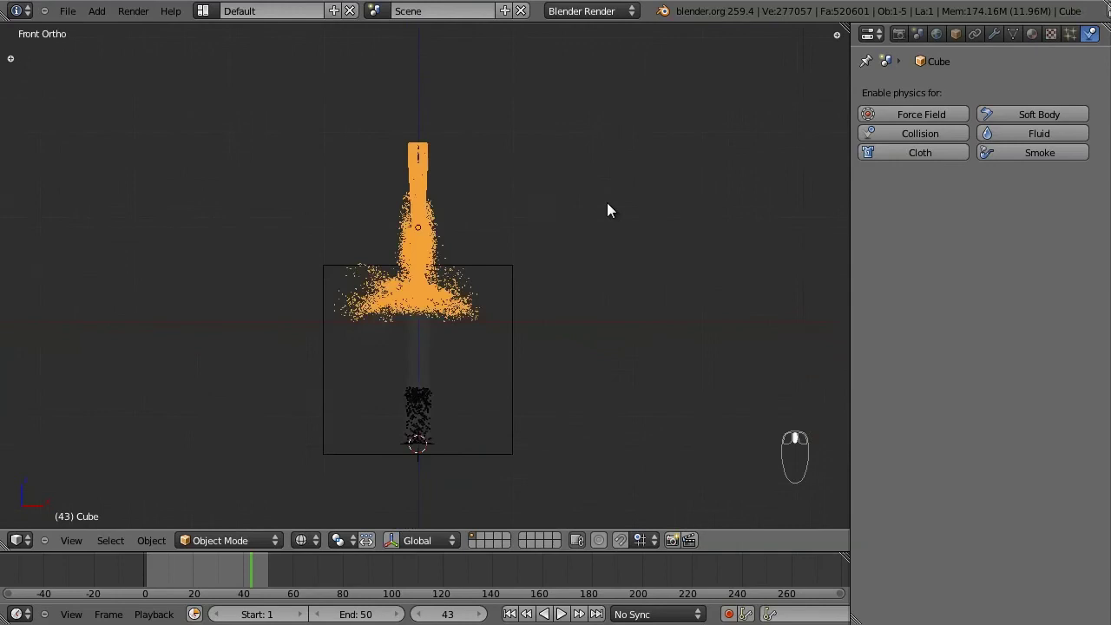
{"action": "scroll", "coordinate": [462, 272], "scroll_direction": "down", "scroll_amount": 2}
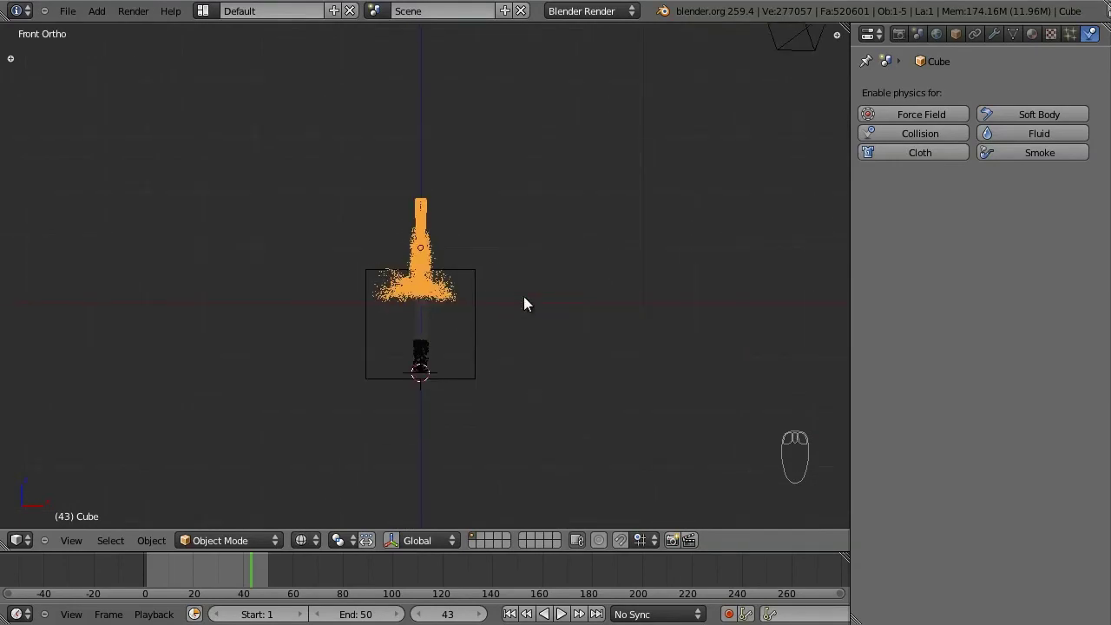
{"action": "key", "text": "ctrl+alt+KP_0"}
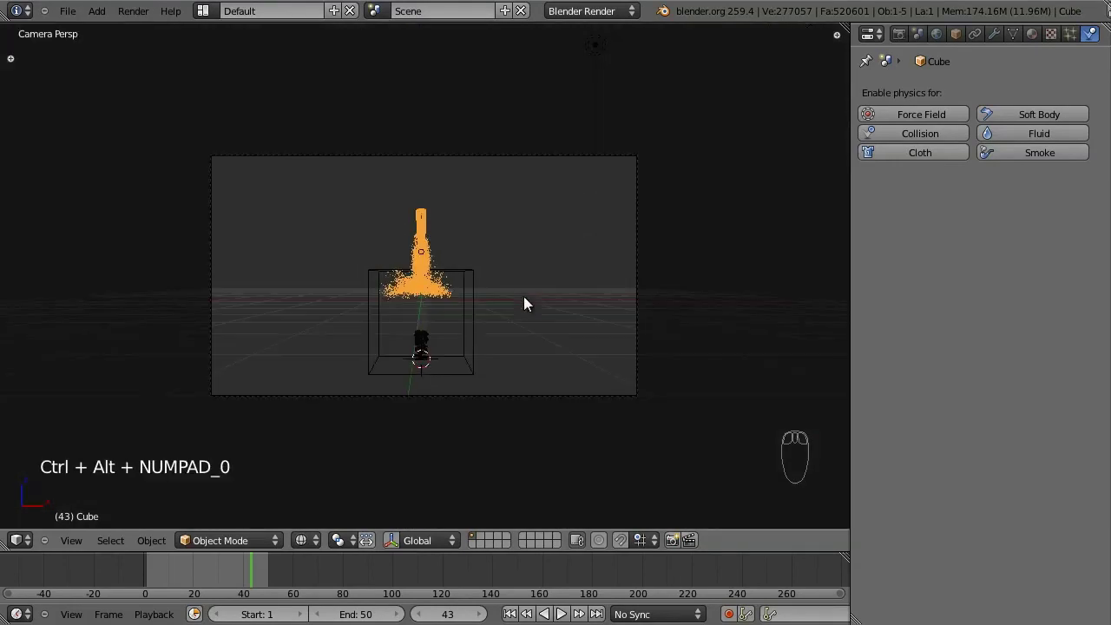
Select the camera and move it closer to the splash along its local Z axis, adjusting its height to recentre the view
{"action": "right_click", "coordinate": [466, 395]}
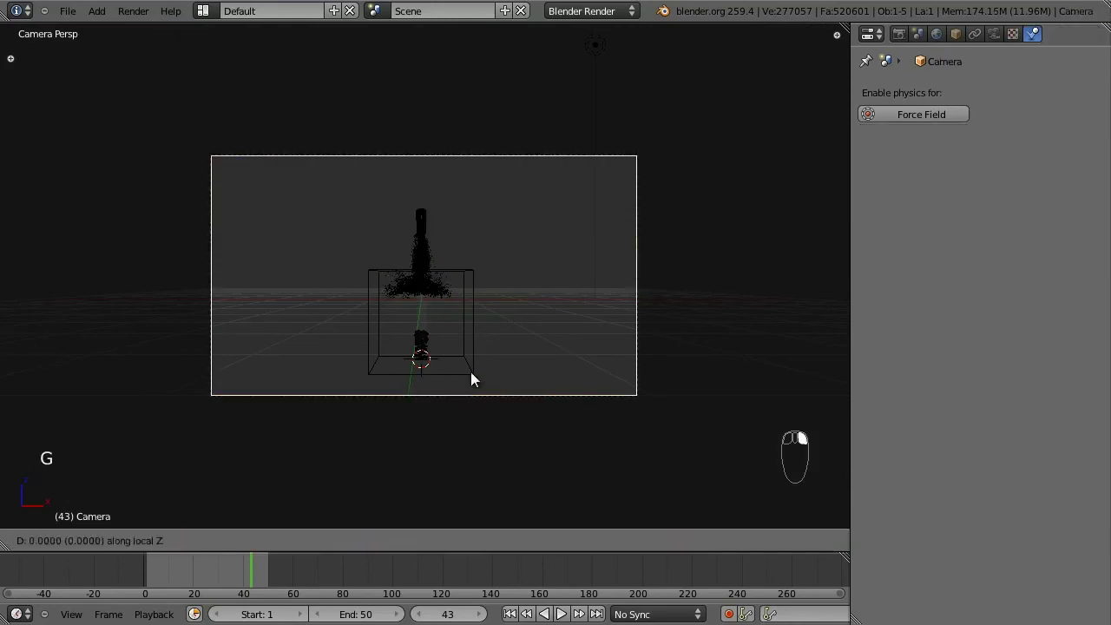
{"action": "key", "text": "g"}
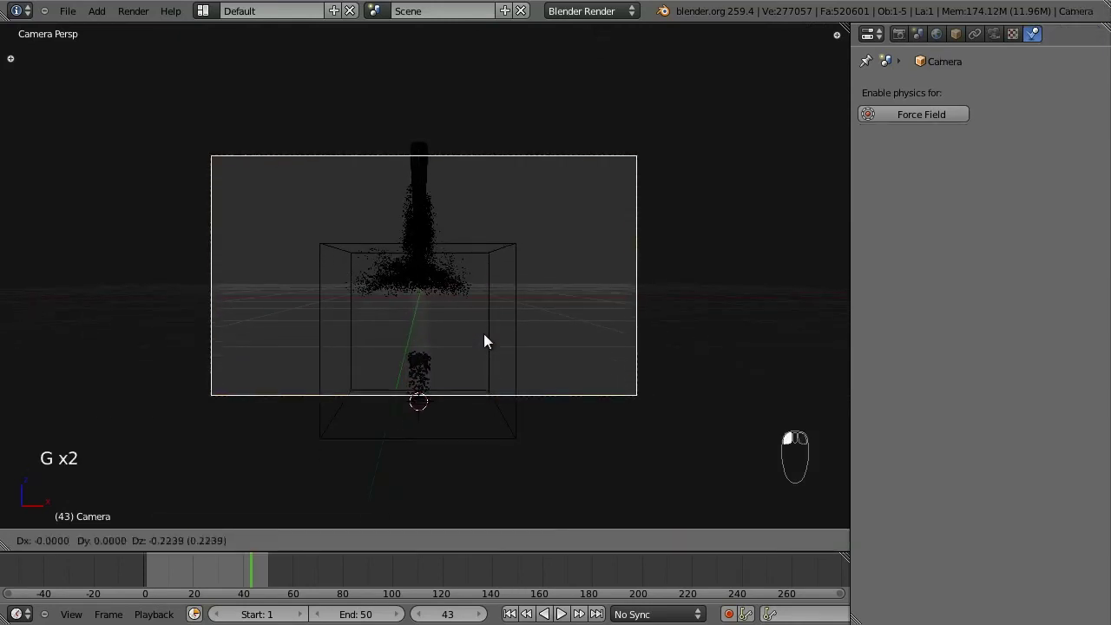
{"action": "left_click", "coordinate": [484, 334]}
{"action": "key", "text": "g"}
{"action": "left_click", "coordinate": [486, 300]}
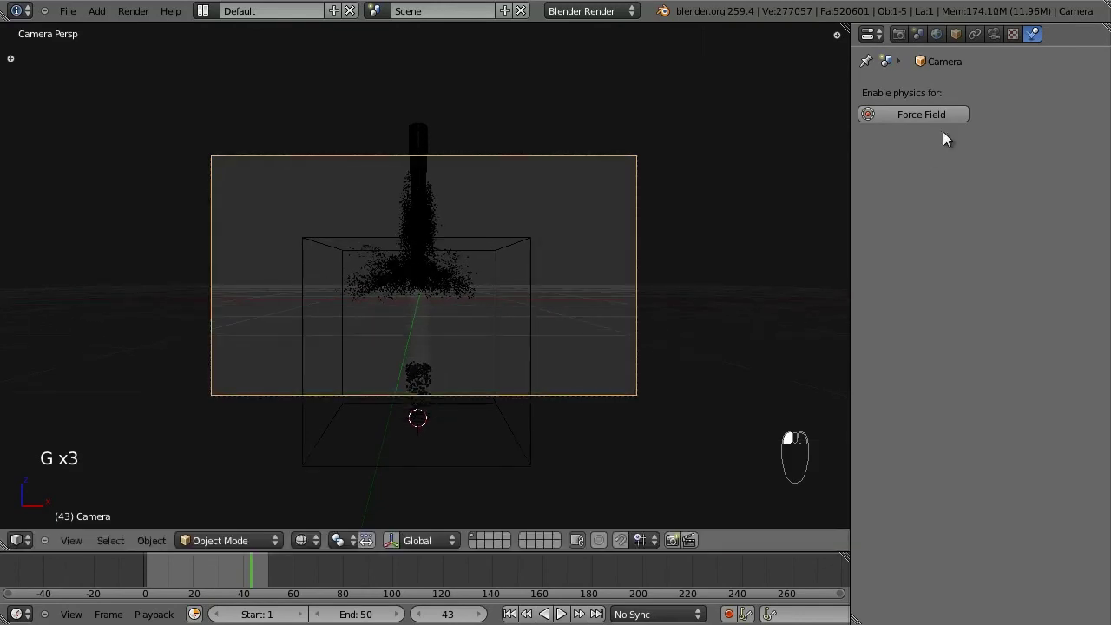
Set the render resolution to a portrait format of 3000 by 5000 pixels
{"action": "left_click", "coordinate": [900, 33]}
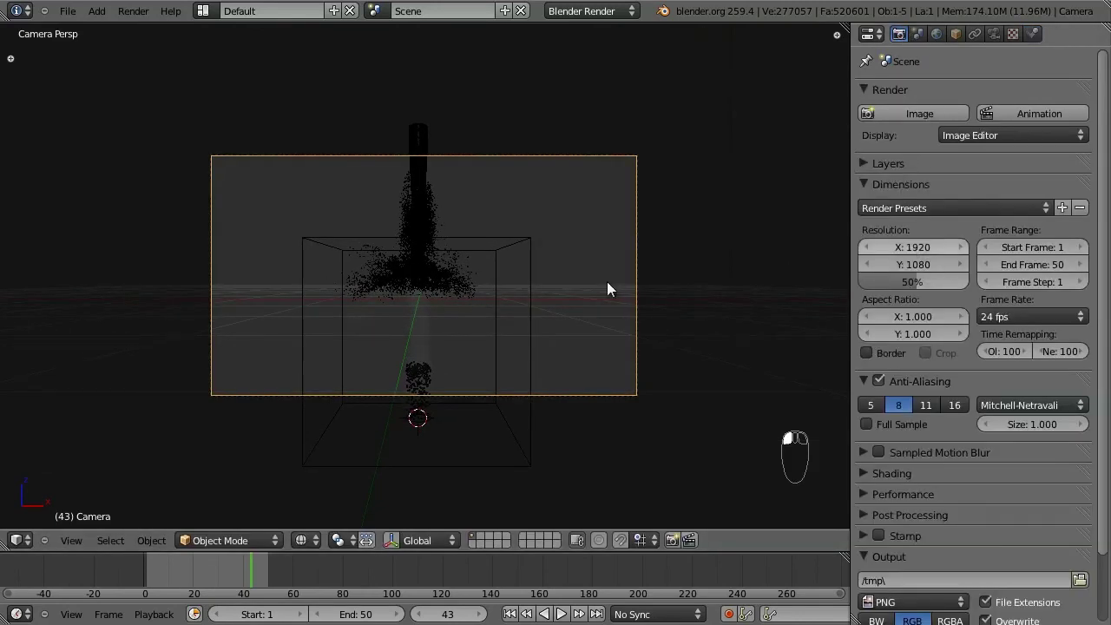
{"action": "left_click", "coordinate": [930, 247]}
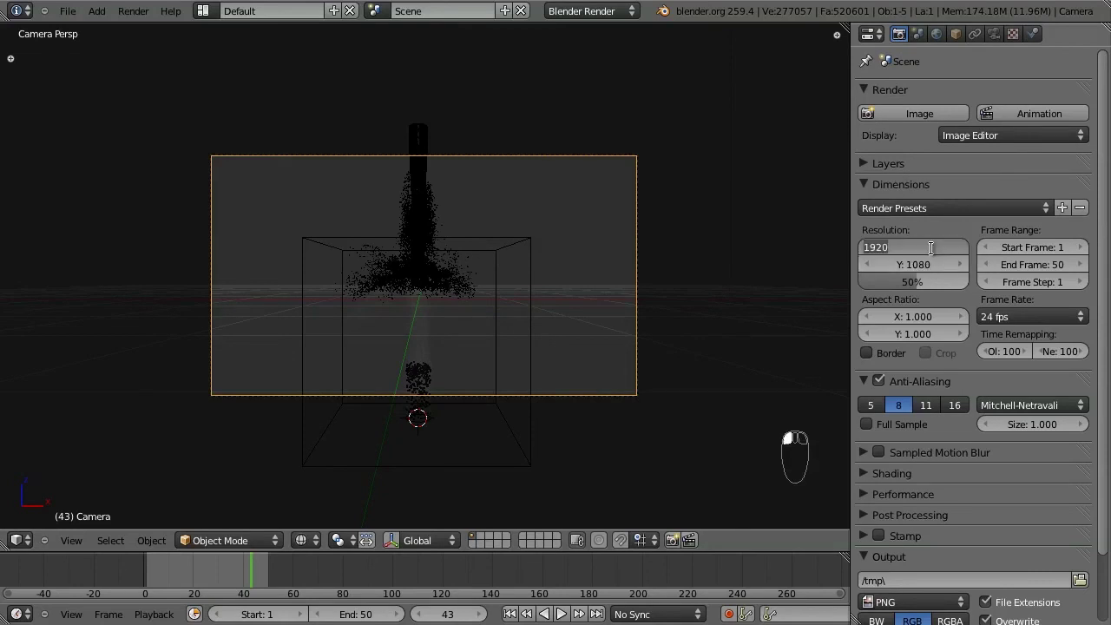
{"action": "type", "text": "30"}
{"action": "key", "text": "Tab"}
{"action": "type", "text": "500"}
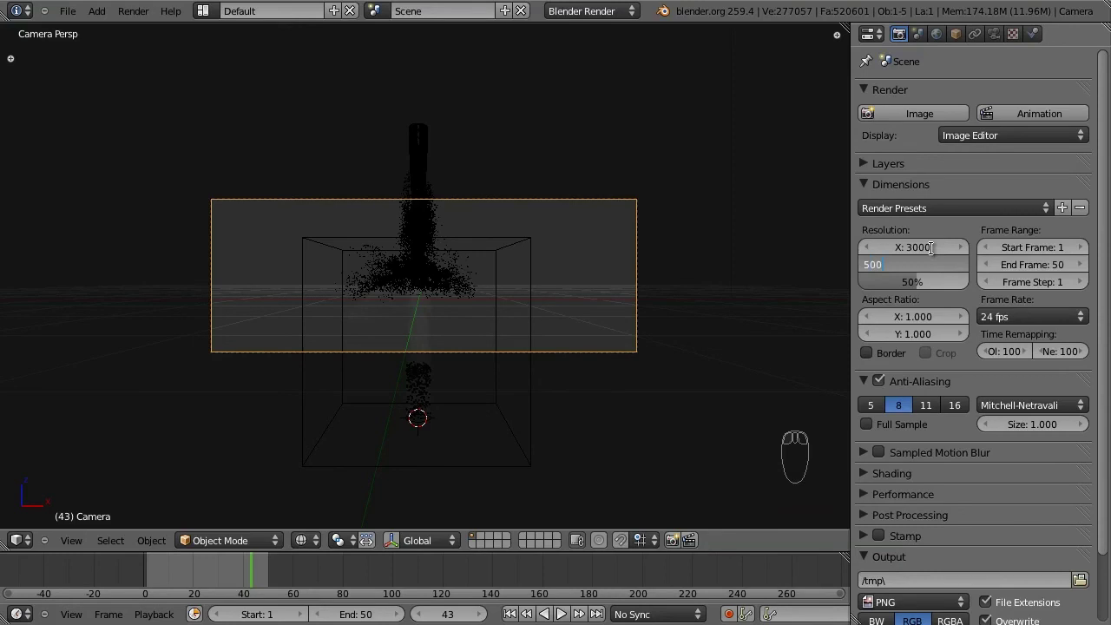
{"action": "type", "text": "0"}
{"action": "key", "text": "Return"}
{"action": "scroll", "coordinate": [583, 259], "scroll_direction": "up", "scroll_amount": 1}
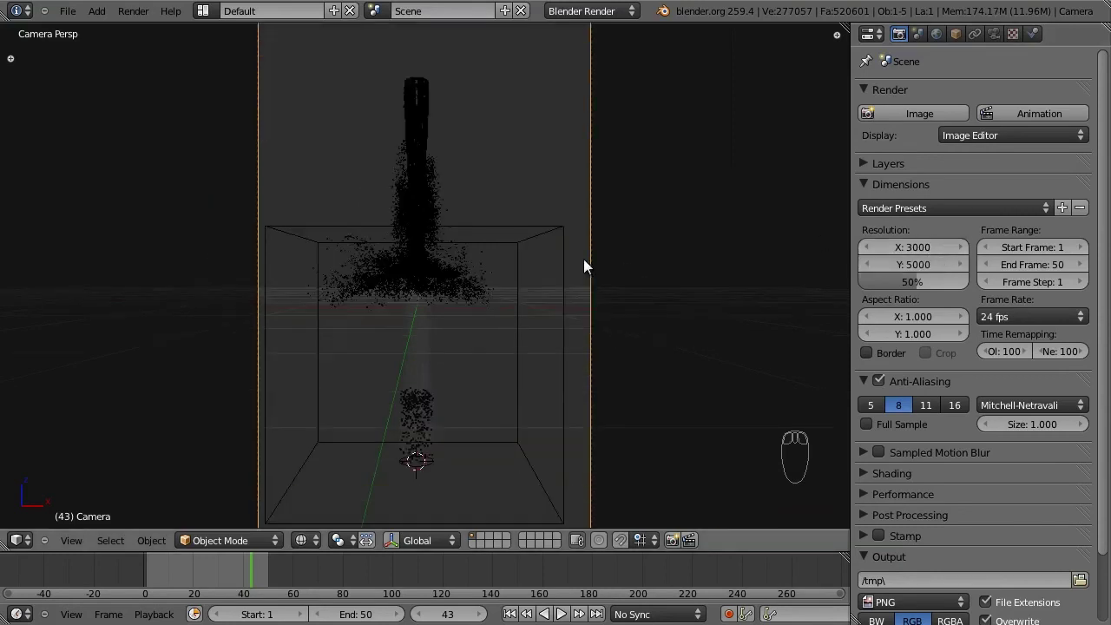
Move the camera about 2.13 units along its local Z axis towards the splash and display the viewport in solid shading
{"action": "scroll", "coordinate": [582, 259], "scroll_direction": "down", "scroll_amount": 2}
{"action": "key", "text": "g"}
{"action": "key", "text": "z"}
{"action": "key", "text": "z"}
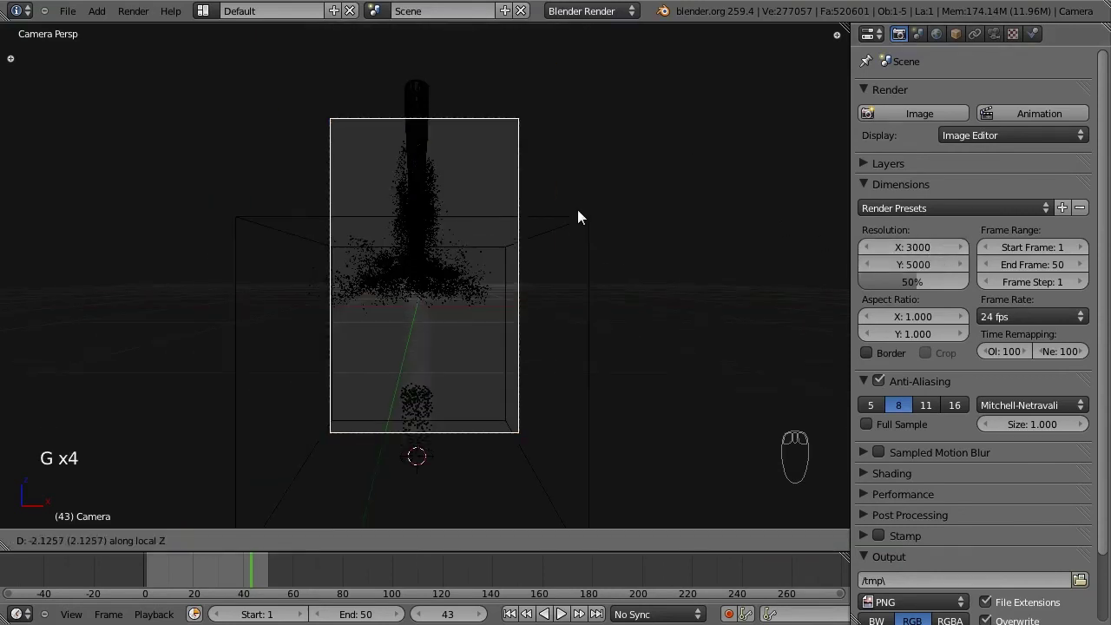
{"action": "left_click", "coordinate": [578, 209]}
{"action": "key", "text": "z"}
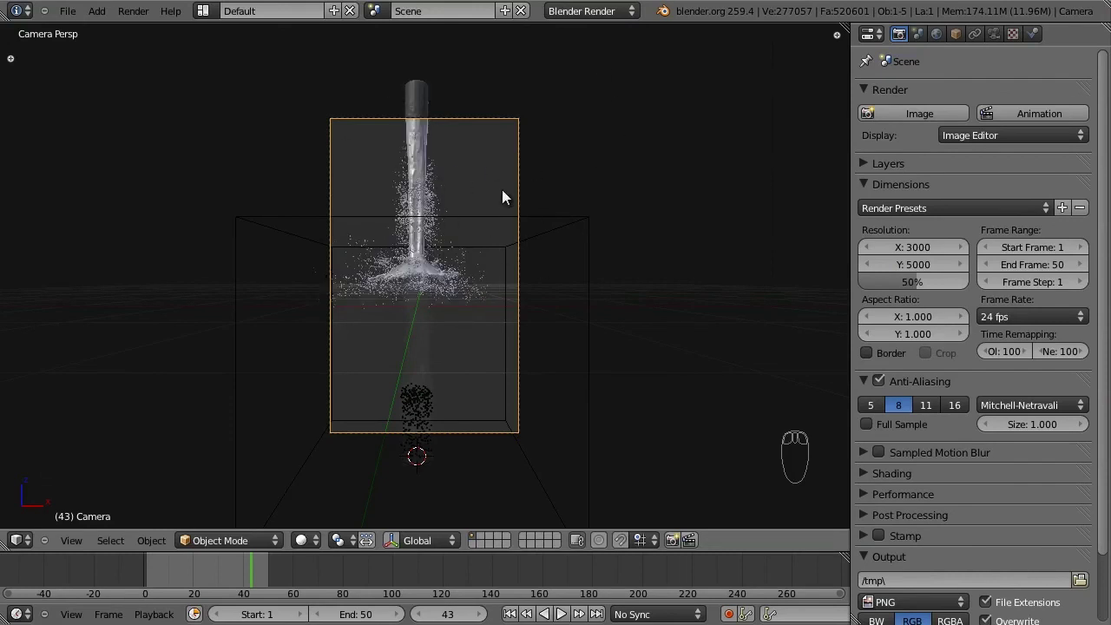
Rotate the camera so the splash appears upside down, with its water stream running diagonally through the portrait frame
{"action": "key", "text": "r"}
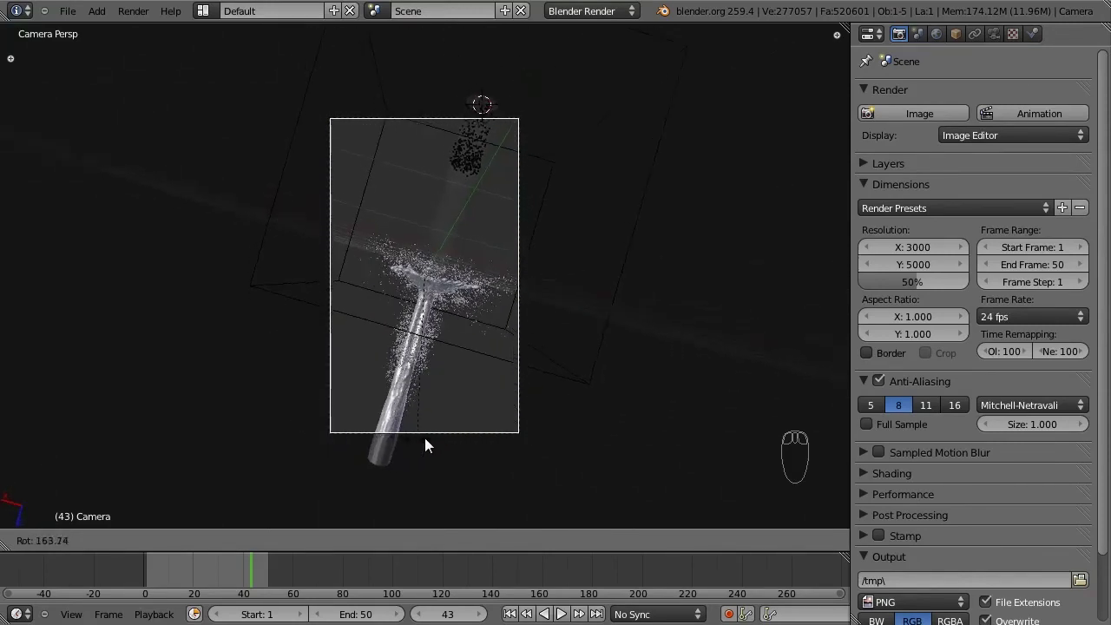
{"action": "left_click", "coordinate": [525, 374]}
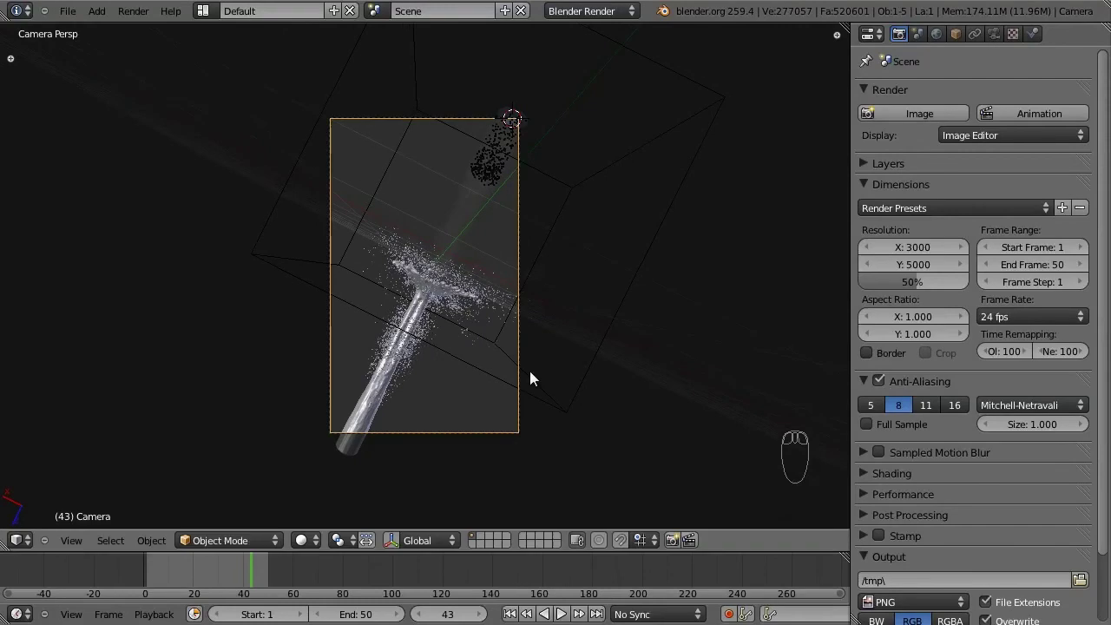
{"action": "key", "text": "r"}
{"action": "key", "text": "r"}
{"action": "left_click", "coordinate": [575, 345]}
{"action": "key", "text": "r"}
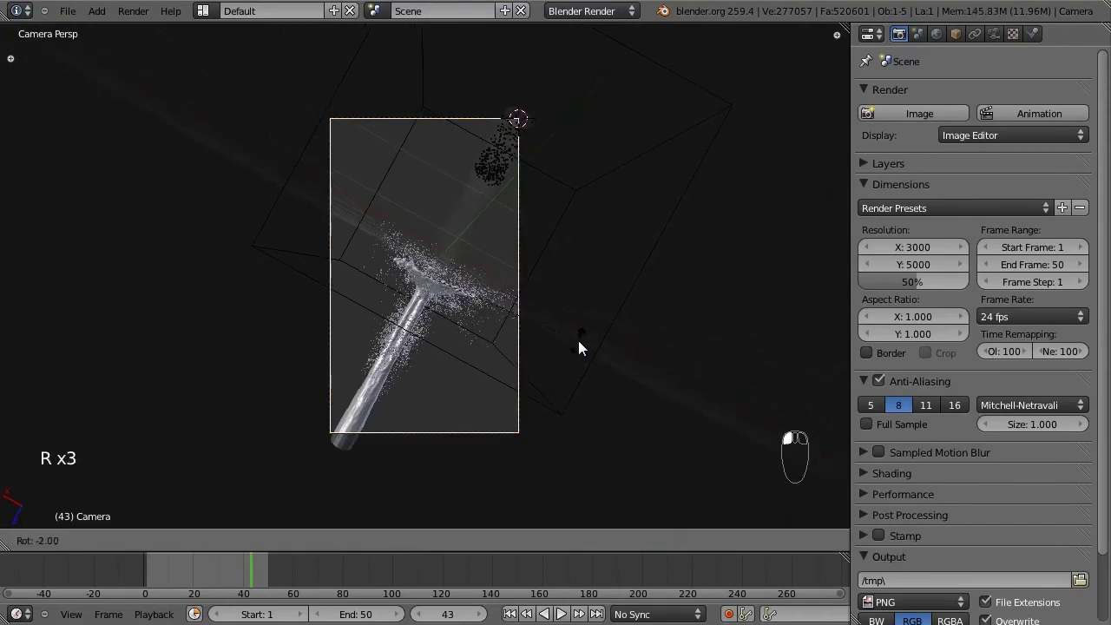
{"action": "left_click", "coordinate": [580, 345]}
Fine-tune the camera's roll to adjust the diagonal angle of the water stream
{"action": "scroll", "coordinate": [393, 434], "scroll_direction": "up", "scroll_amount": 2}
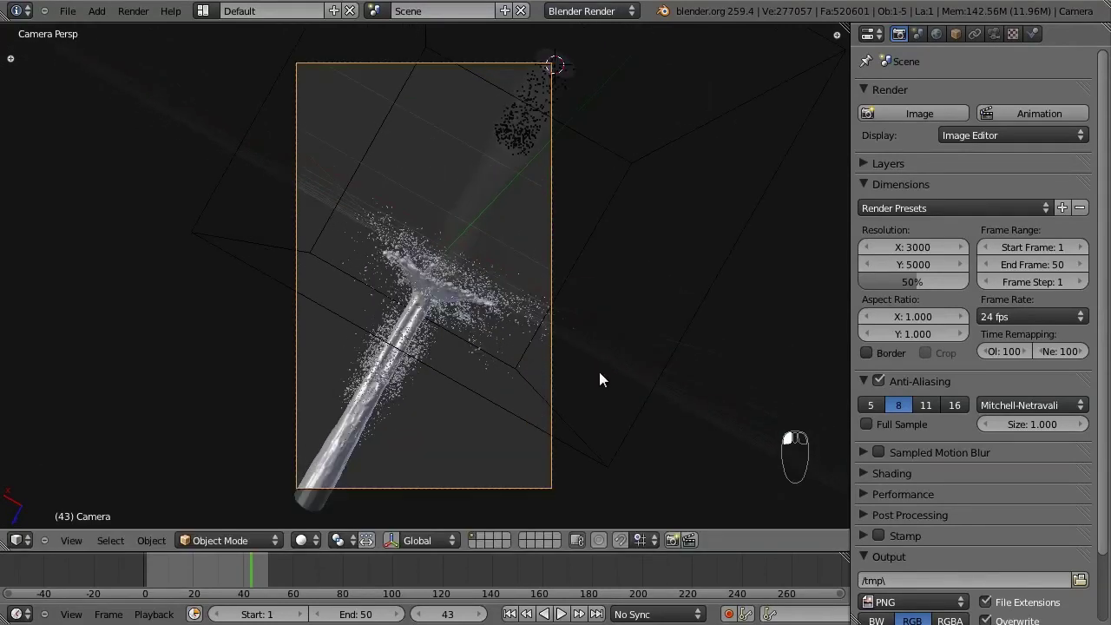
{"action": "key", "text": "r"}
{"action": "left_click", "coordinate": [600, 378]}
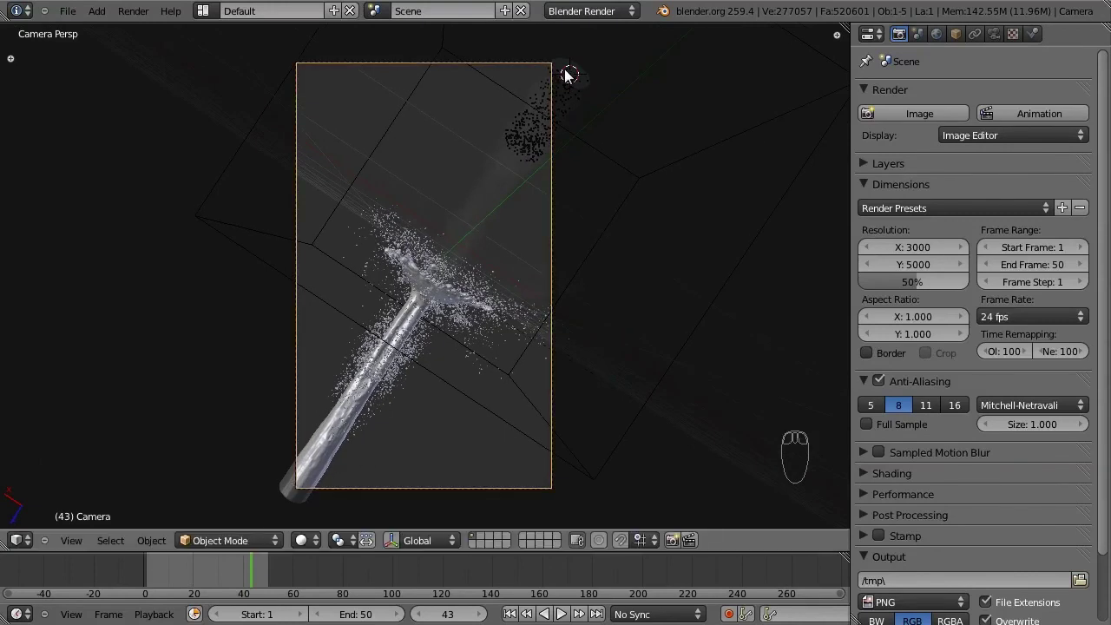
{"action": "key", "text": "r"}
{"action": "left_click", "coordinate": [614, 158]}
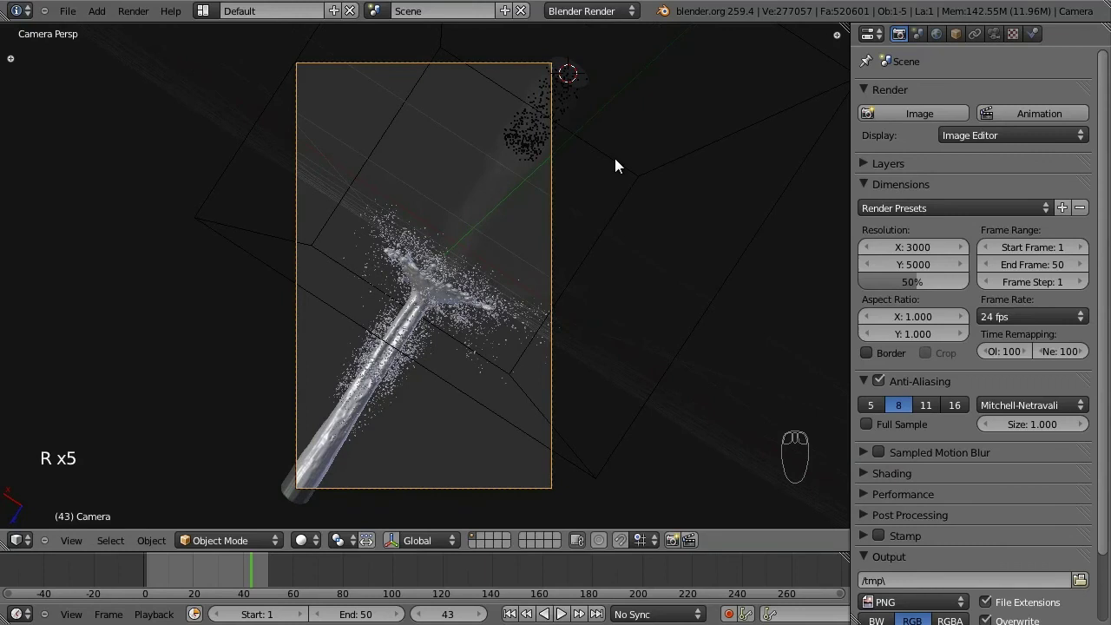
Nudge and slightly rotate the camera to balance the splash within the frame, and save the file
{"action": "key", "text": "g"}
{"action": "left_click", "coordinate": [621, 164]}
{"action": "key", "text": "r"}
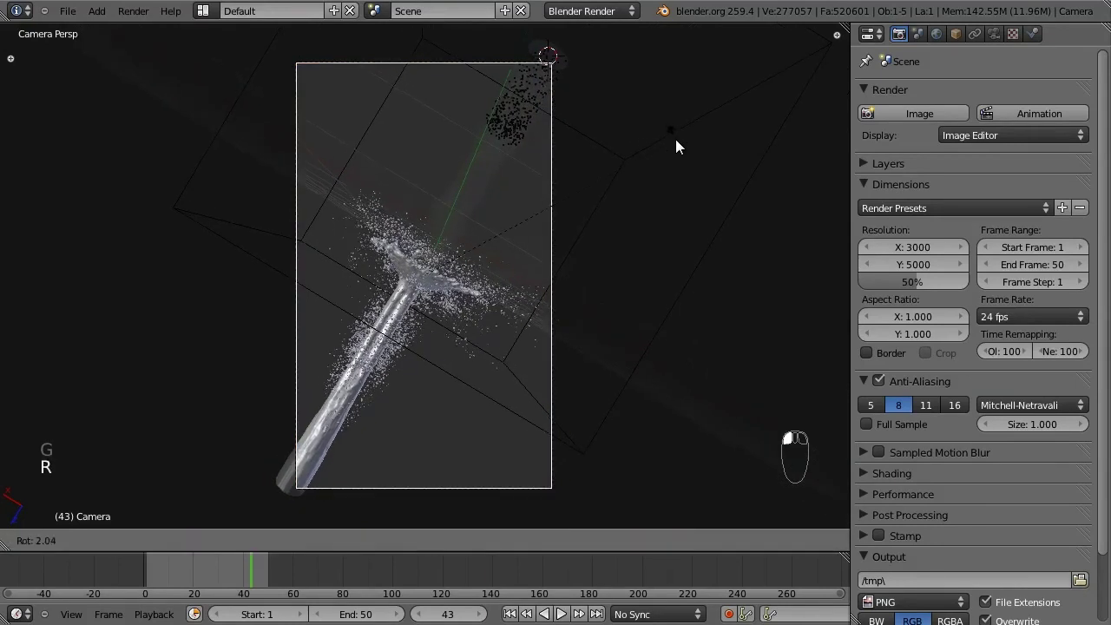
{"action": "left_click", "coordinate": [675, 139]}
{"action": "key", "text": "g"}
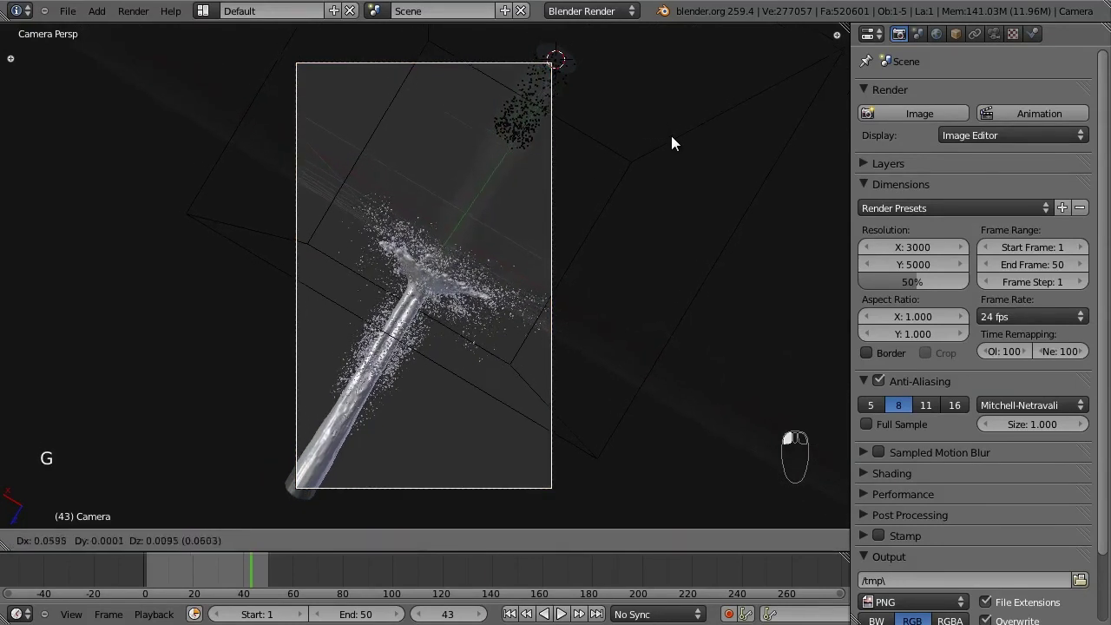
{"action": "left_click", "coordinate": [646, 163]}
{"action": "scroll", "coordinate": [647, 163], "scroll_direction": "up", "scroll_amount": 3}
{"action": "scroll", "coordinate": [395, 113], "scroll_direction": "down", "scroll_amount": 1}
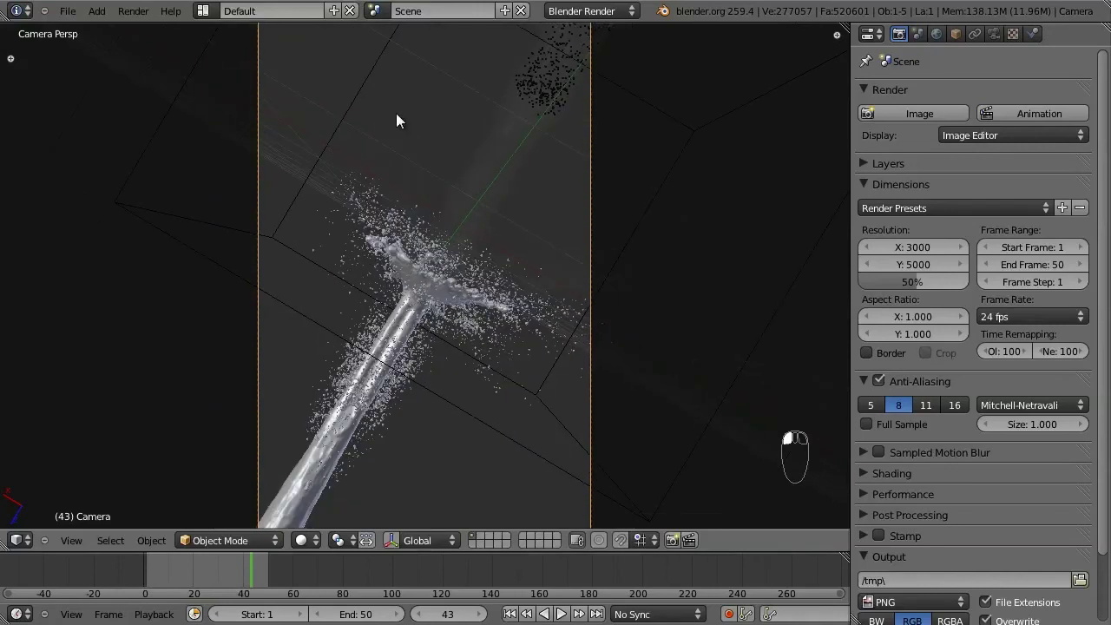
{"action": "scroll", "coordinate": [397, 247], "scroll_direction": "down", "scroll_amount": 3}
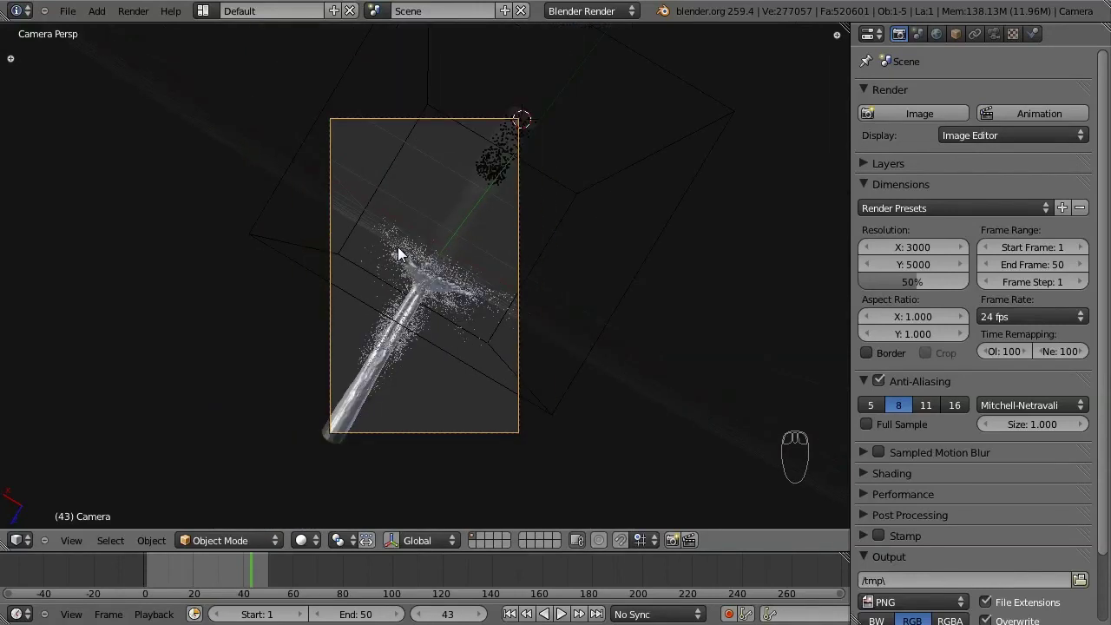
{"action": "key", "text": "ctrl+s"}
Enable Z Transparency on the water splash mesh's material with an alpha of 0.1
{"action": "right_click", "coordinate": [372, 382]}
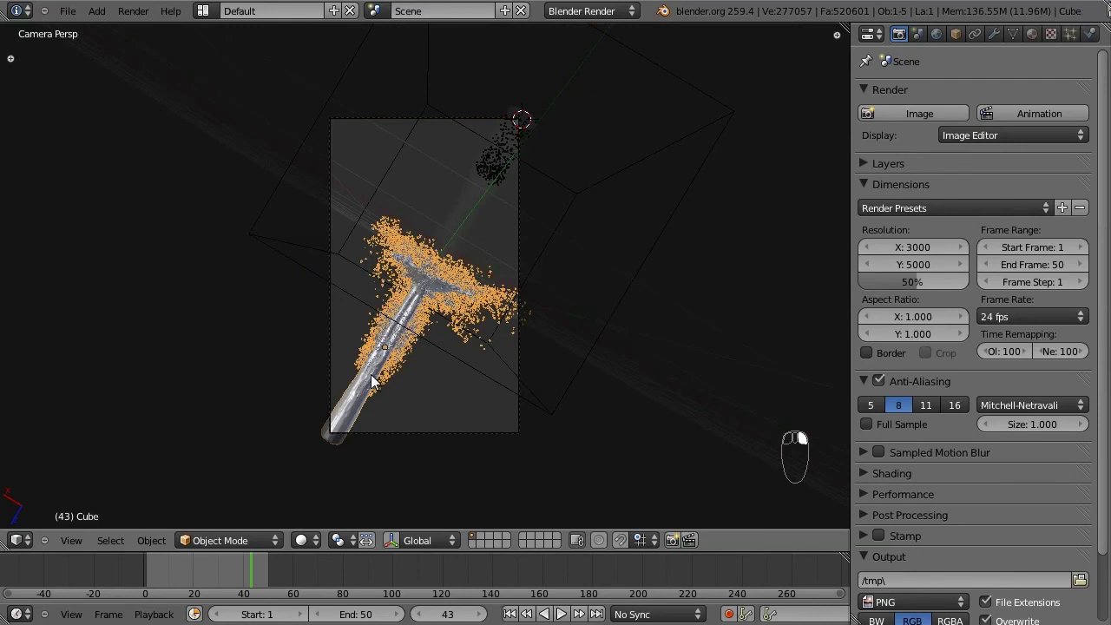
{"action": "left_click", "coordinate": [1032, 33]}
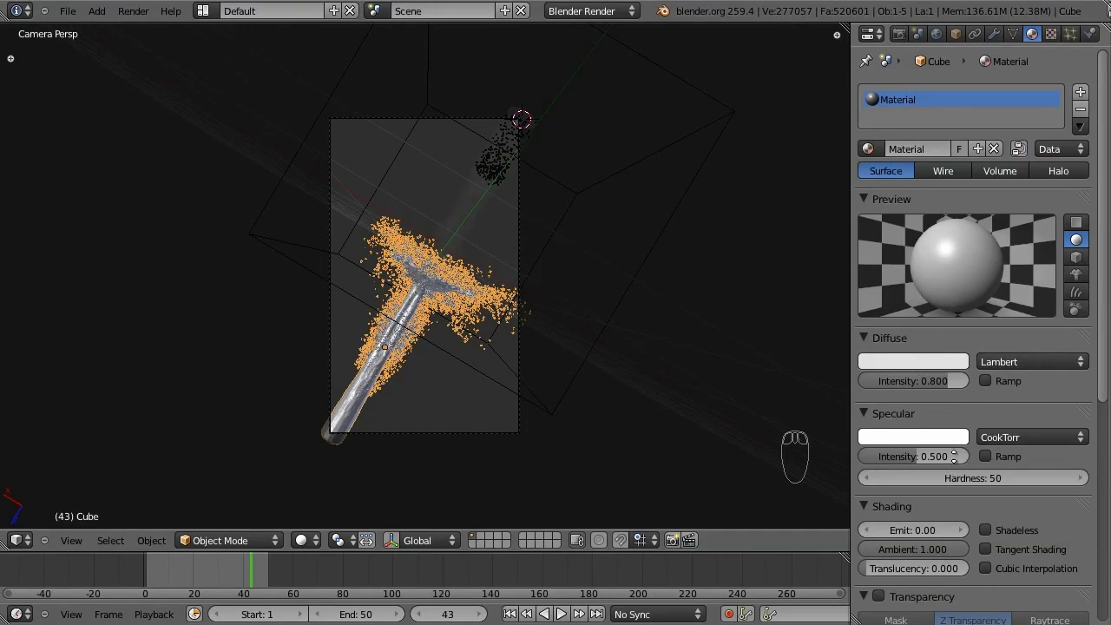
{"action": "scroll", "coordinate": [923, 465], "scroll_direction": "down", "scroll_amount": 3}
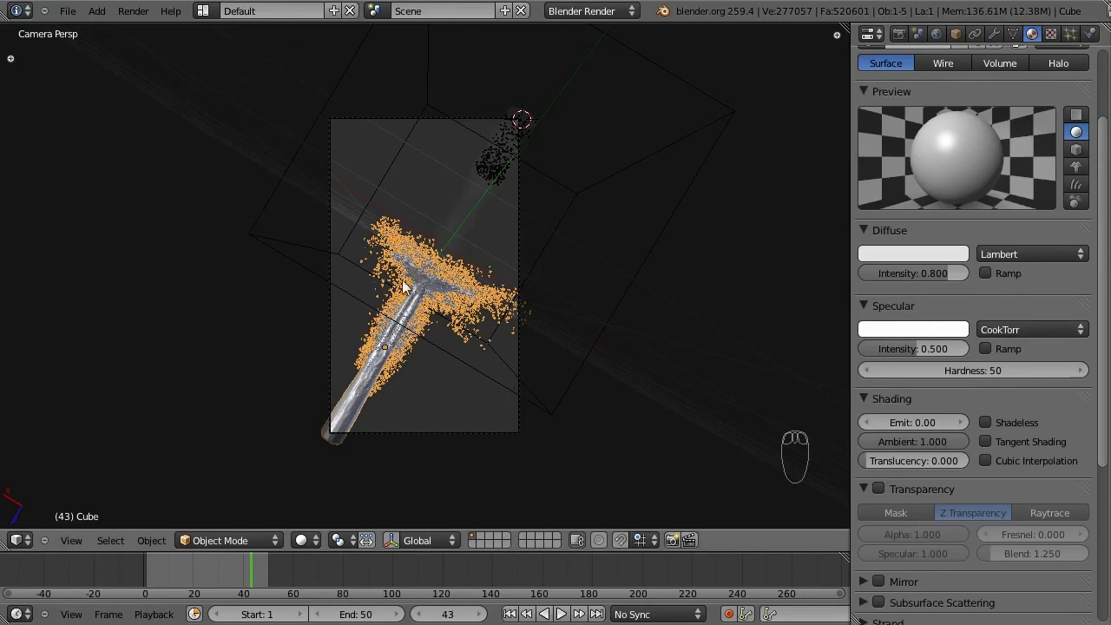
{"action": "left_click", "coordinate": [878, 488]}
{"action": "left_click_drag", "start_coordinate": [936, 535], "coordinate": [907, 535]}
{"action": "left_click", "coordinate": [906, 533]}
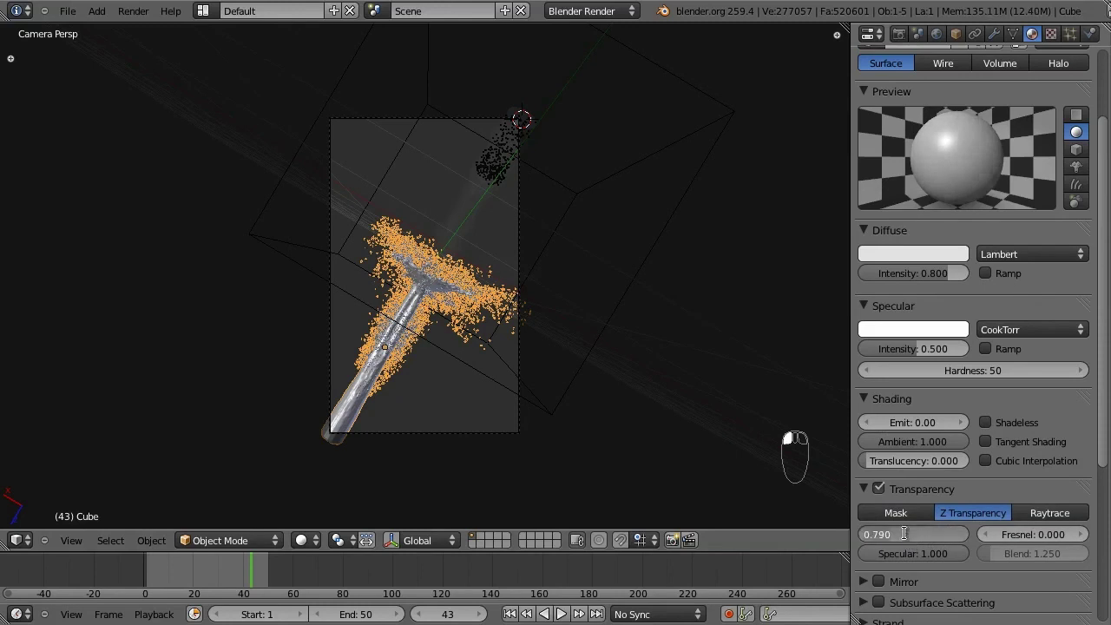
{"action": "key", "text": "BackSpace"}
{"action": "type", "text": ".1"}
{"action": "key", "text": "Return"}
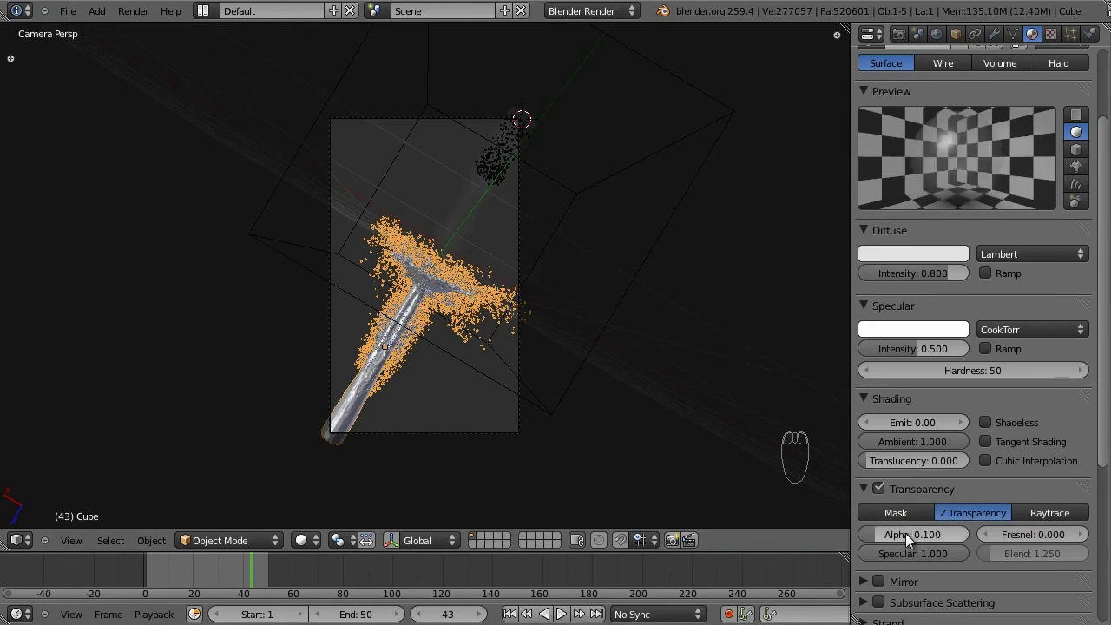
Set the splash material's alpha to 0.2 and change its transparency type to Raytrace
{"action": "left_click", "coordinate": [905, 533]}
{"action": "key", "text": "BackSpace"}
{"action": "type", "text": ".2"}
{"action": "key", "text": "Return"}
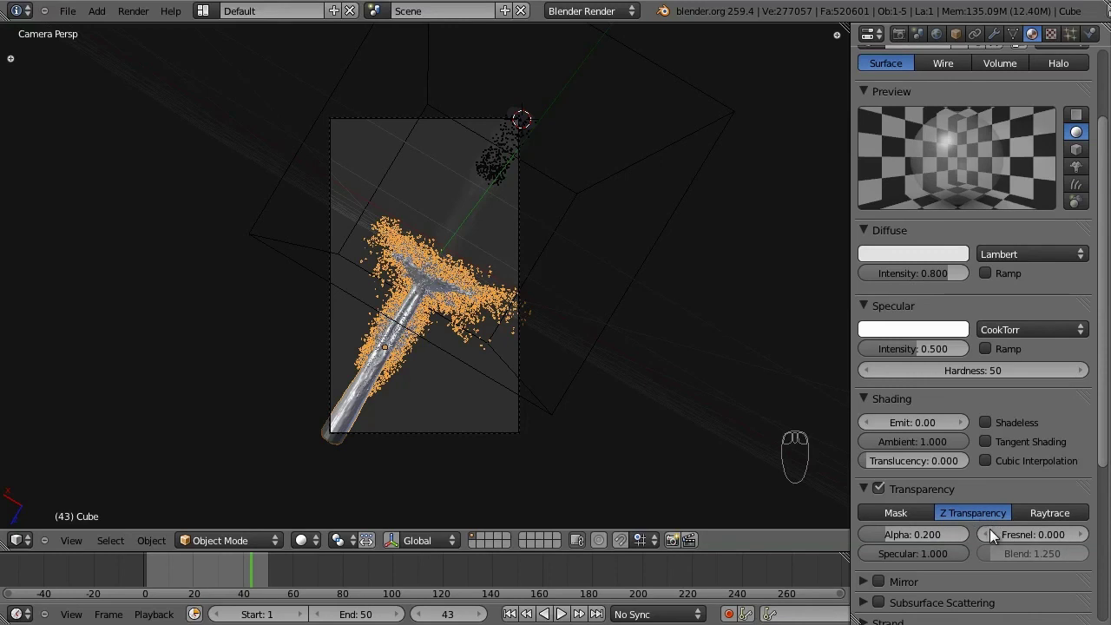
{"action": "left_click", "coordinate": [1049, 511]}
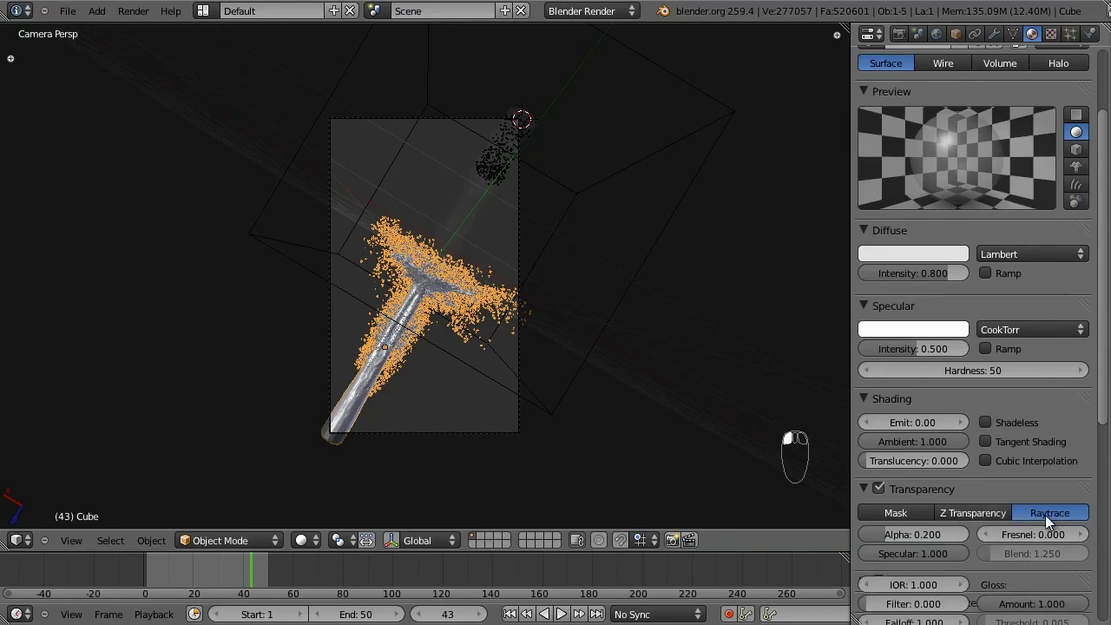
Set the index of refraction of the splash material's raytraced transparency to 1.1
{"action": "scroll", "coordinate": [1007, 573], "scroll_direction": "down", "scroll_amount": 1}
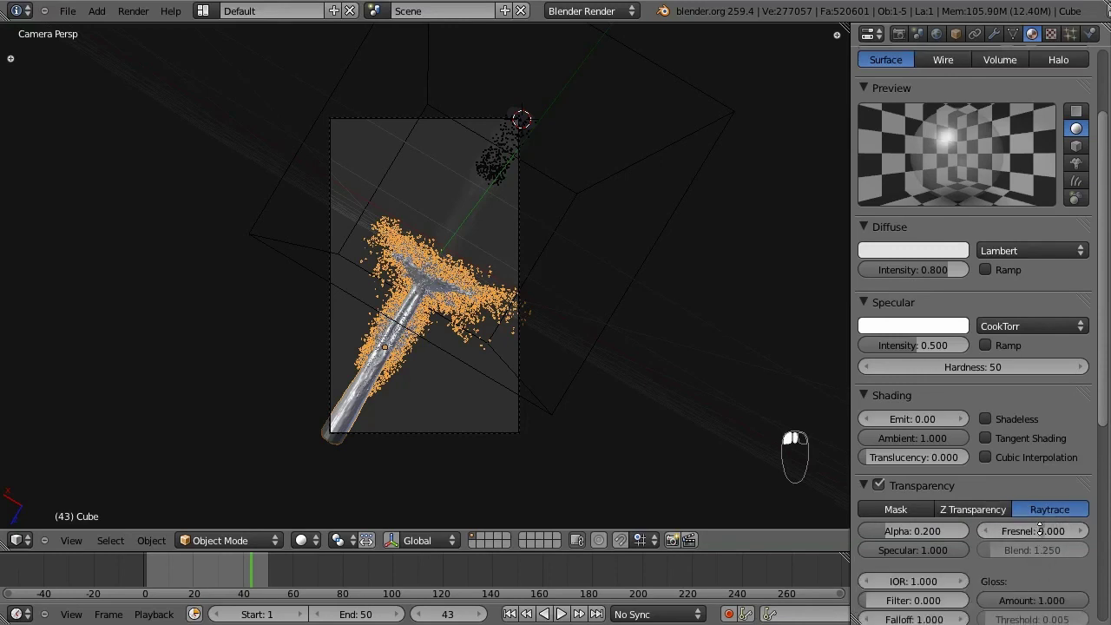
{"action": "left_click", "coordinate": [961, 579]}
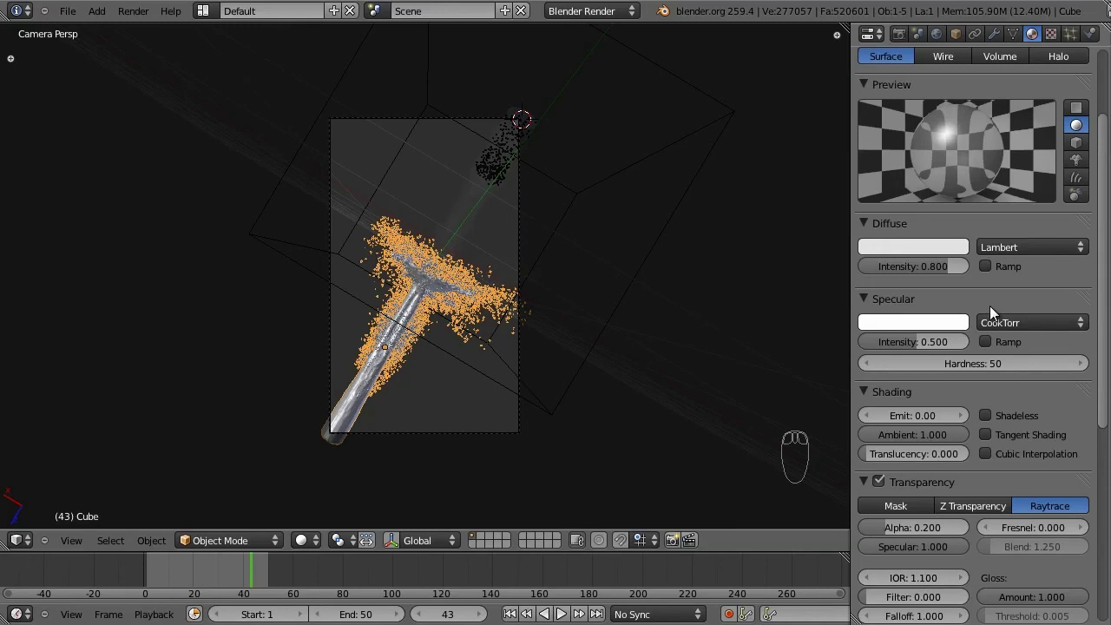
{"action": "left_click", "coordinate": [921, 579]}
{"action": "left_click", "coordinate": [983, 587]}
Inspect the splash droplets up close and set the material's raytraced transparency depth to 6
{"action": "scroll", "coordinate": [966, 417], "scroll_direction": "down", "scroll_amount": 5}
{"action": "scroll", "coordinate": [968, 521], "scroll_direction": "up", "scroll_amount": 3}
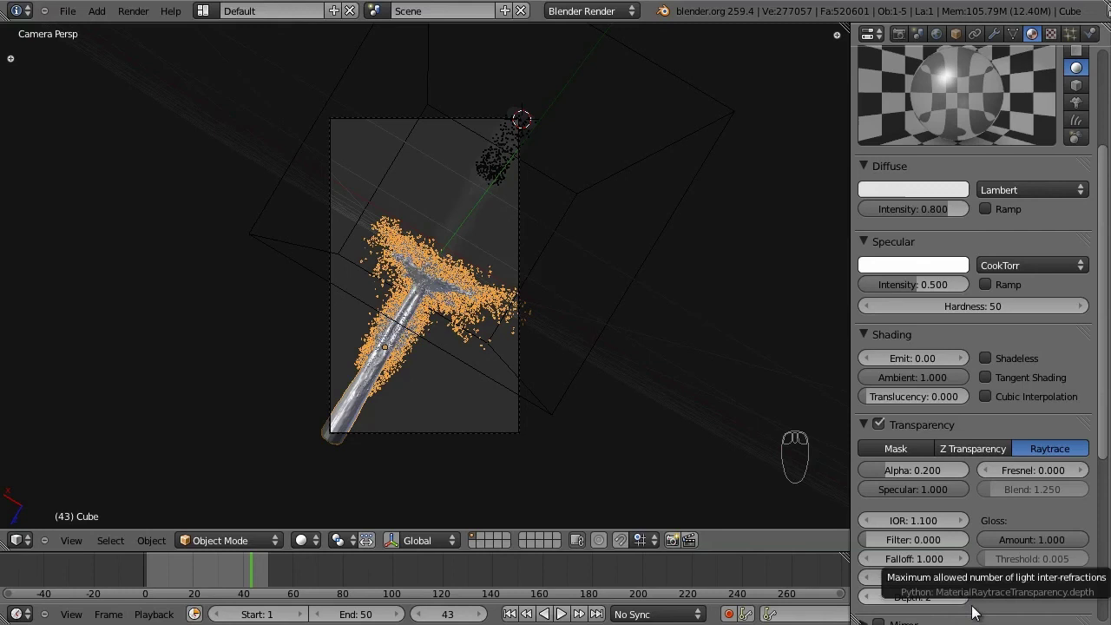
{"action": "scroll", "coordinate": [366, 348], "scroll_direction": "up", "scroll_amount": 3}
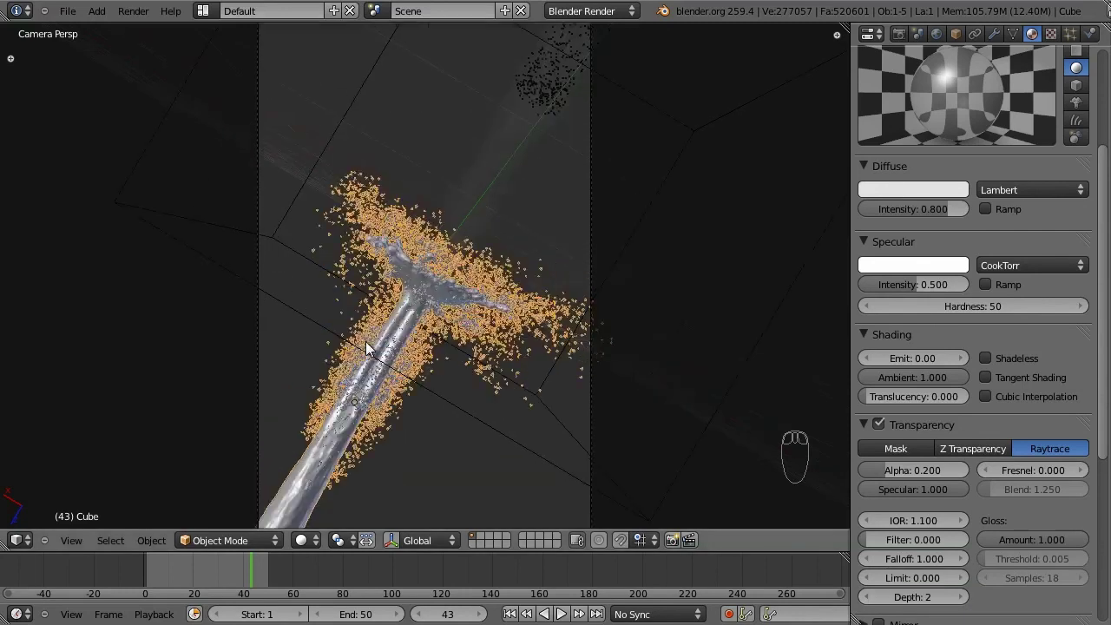
{"action": "scroll", "coordinate": [367, 346], "scroll_direction": "up", "scroll_amount": 5}
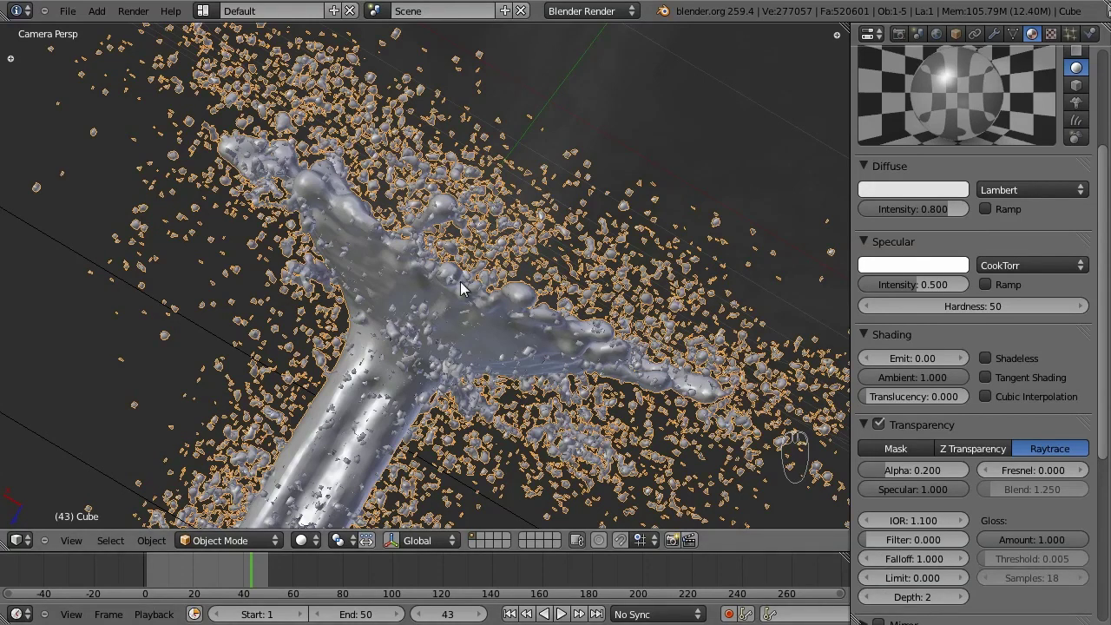
{"action": "left_click", "coordinate": [962, 599]}
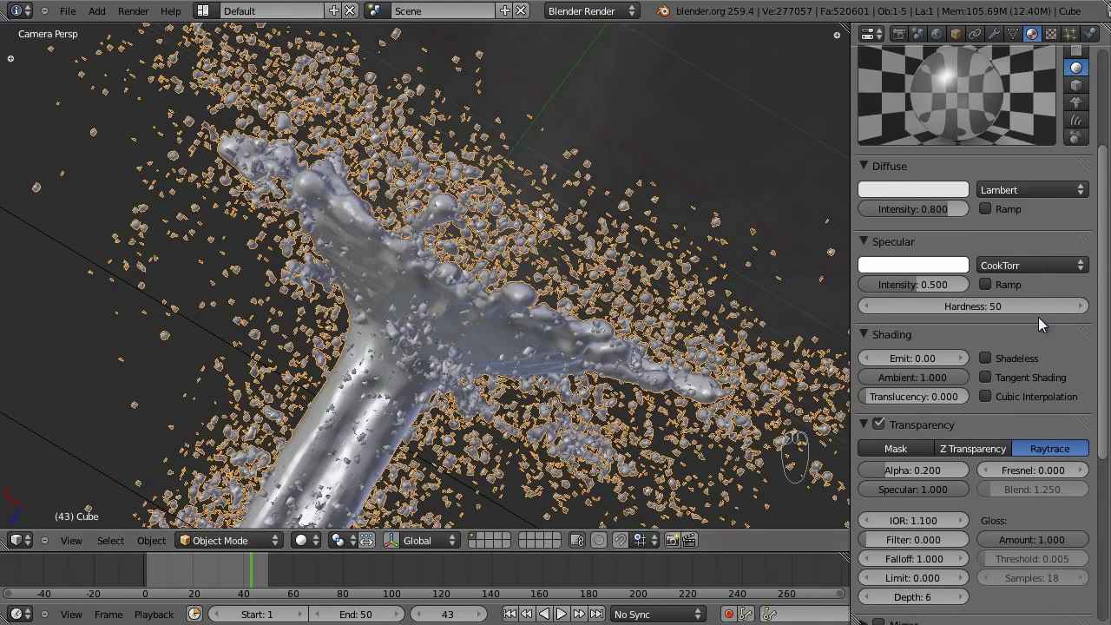
Collapse the splash material's Options section and check its remaining settings
{"action": "scroll", "coordinate": [1031, 323], "scroll_direction": "down", "scroll_amount": 7}
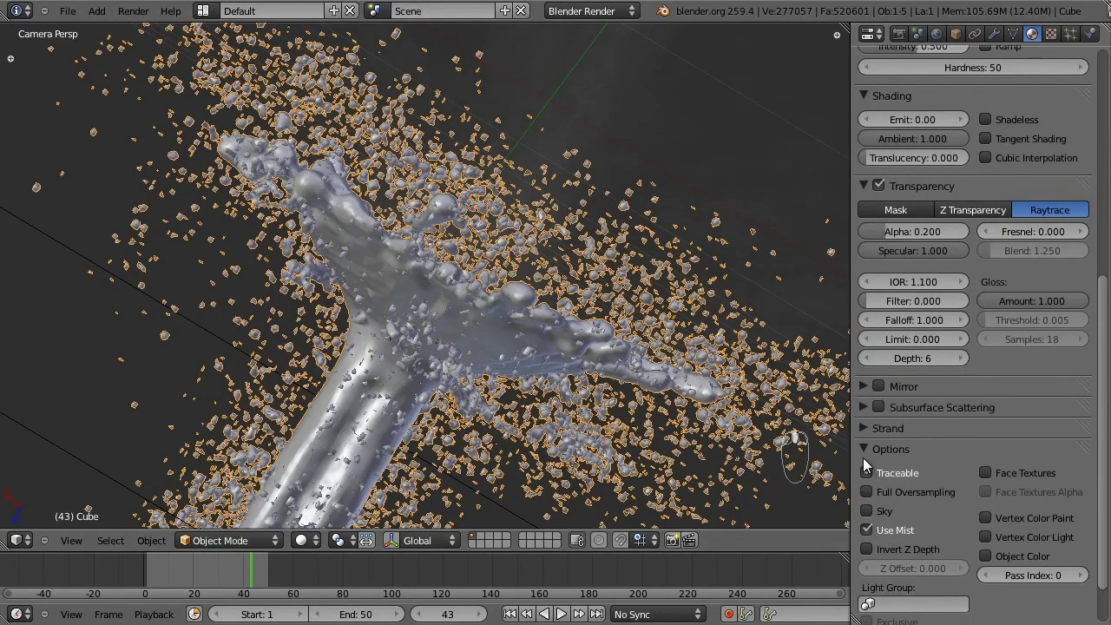
{"action": "left_click", "coordinate": [870, 446]}
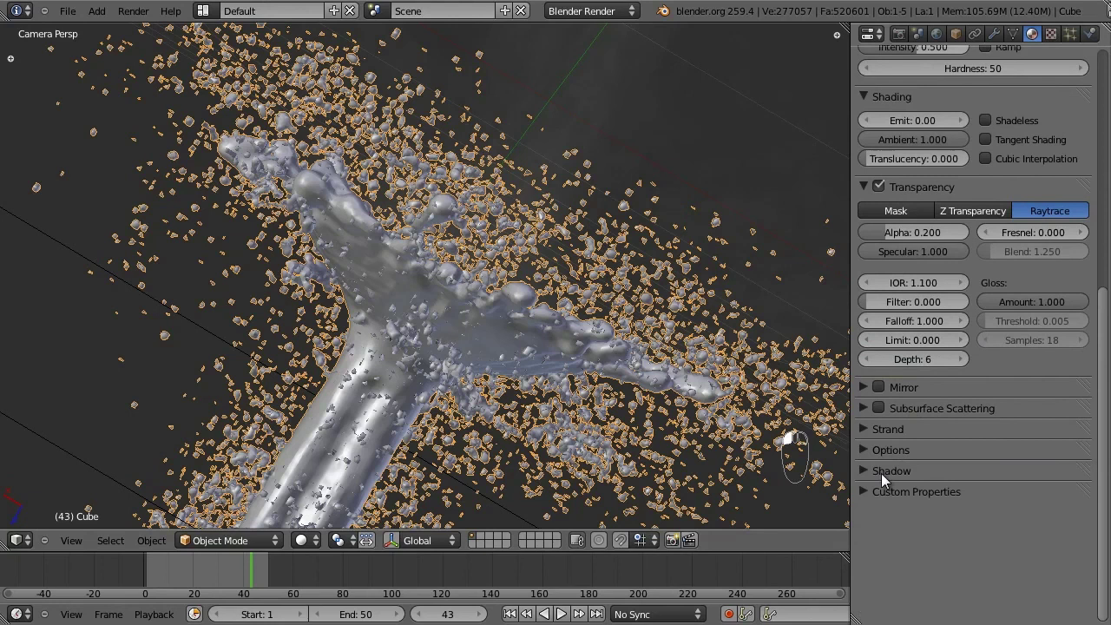
{"action": "left_click", "coordinate": [881, 473]}
{"action": "scroll", "coordinate": [922, 483], "scroll_direction": "up", "scroll_amount": 5}
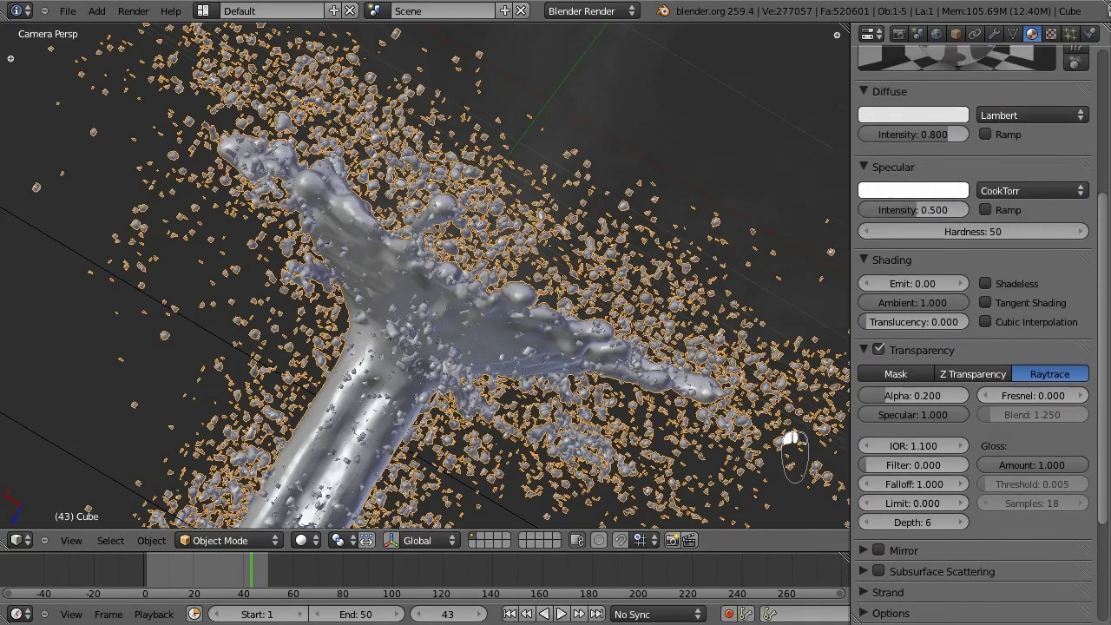
Review the splash material's shading, transparency and shadow settings and collapse its Shadow section
{"action": "scroll", "coordinate": [982, 227], "scroll_direction": "up", "scroll_amount": 2}
{"action": "scroll", "coordinate": [982, 227], "scroll_direction": "down", "scroll_amount": 7}
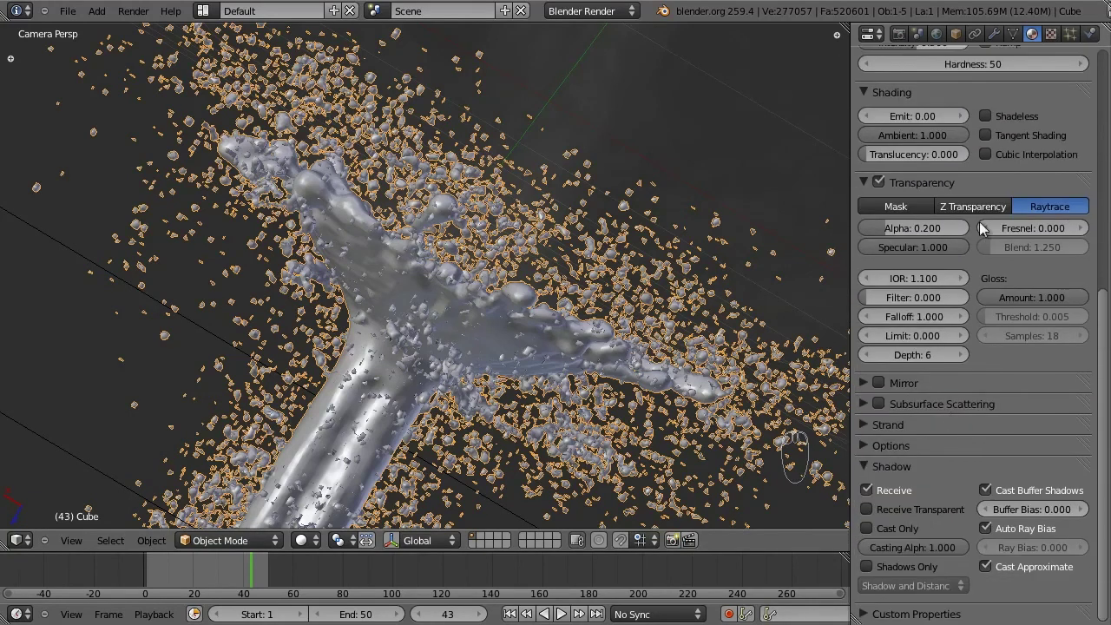
{"action": "scroll", "coordinate": [982, 228], "scroll_direction": "up", "scroll_amount": 6}
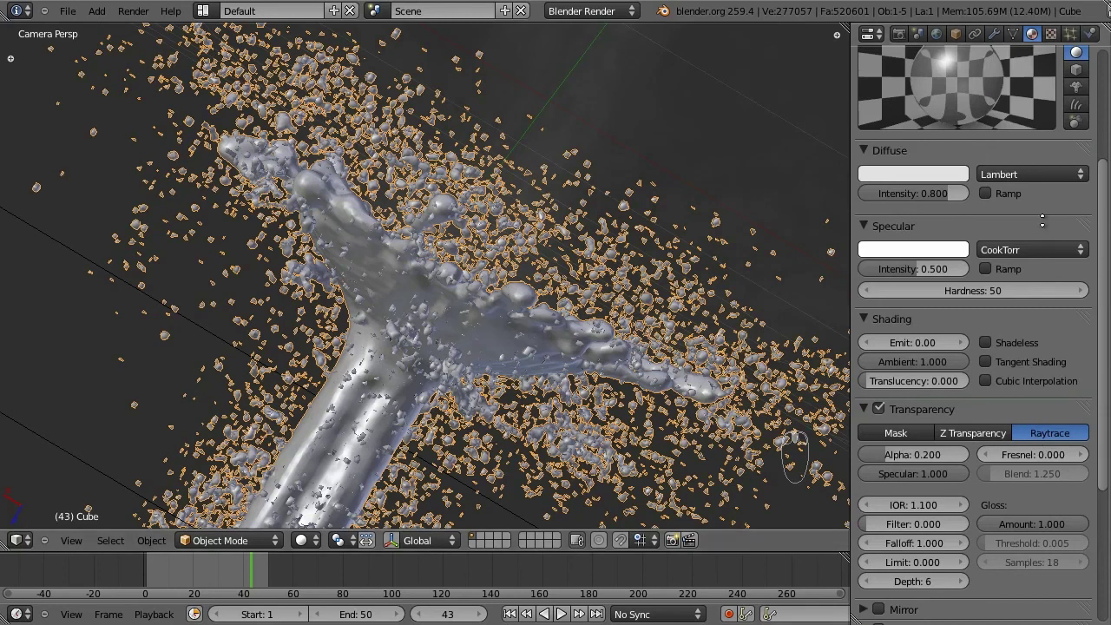
{"action": "scroll", "coordinate": [1043, 223], "scroll_direction": "down", "scroll_amount": 6}
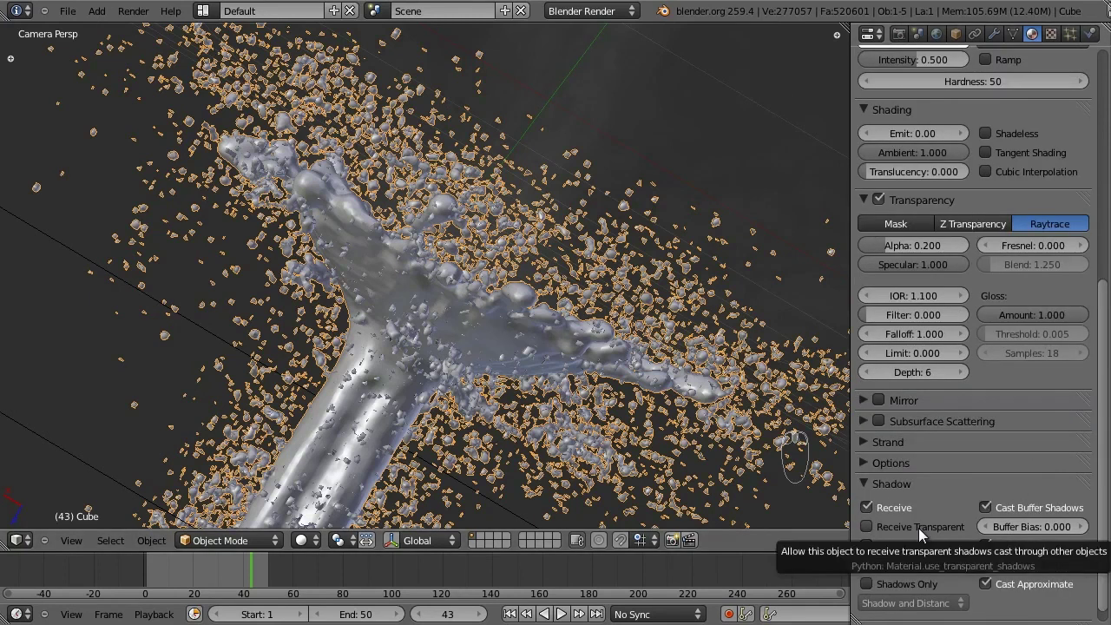
{"action": "left_click", "coordinate": [877, 483]}
Change the splash material's specular shader to WardIso and set its slope to 0.0145
{"action": "scroll", "coordinate": [1043, 224], "scroll_direction": "up", "scroll_amount": 8}
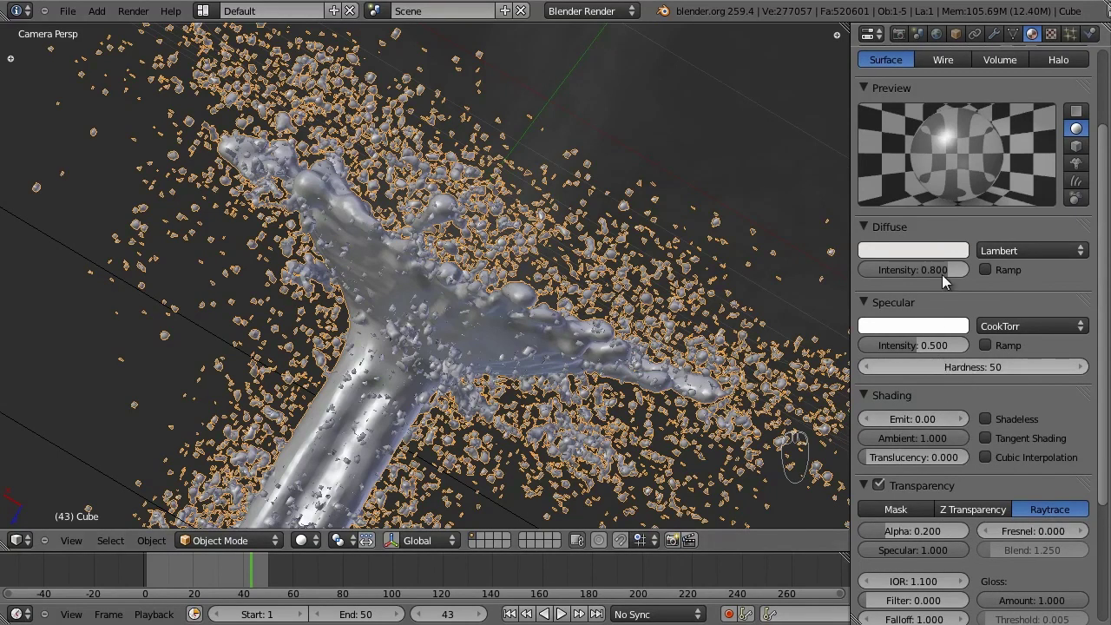
{"action": "left_click", "coordinate": [1023, 324]}
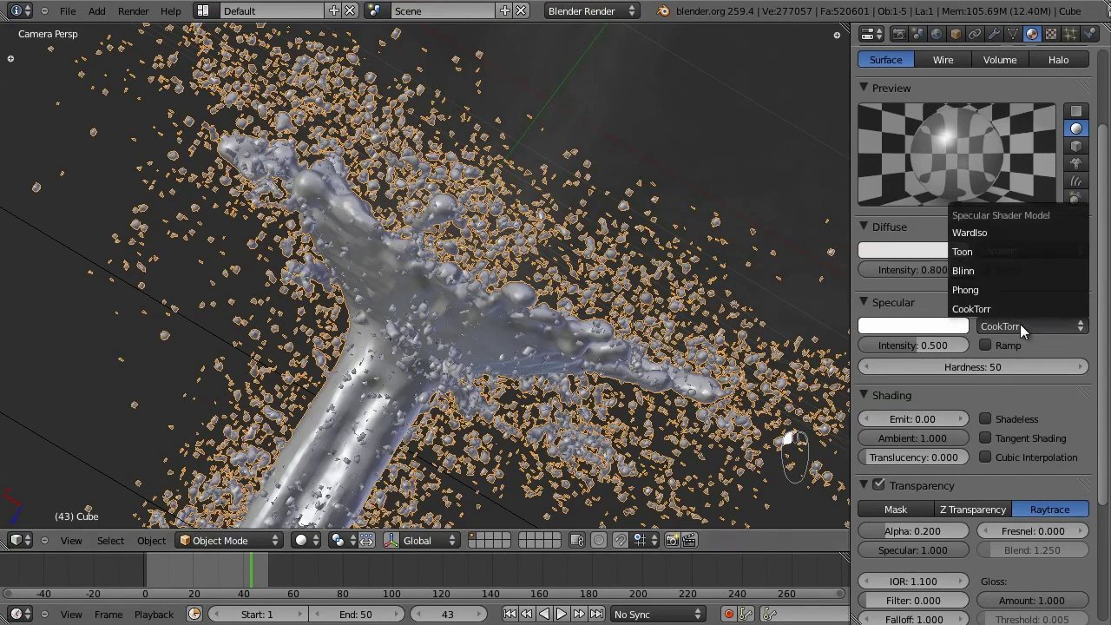
{"action": "left_click", "coordinate": [995, 232]}
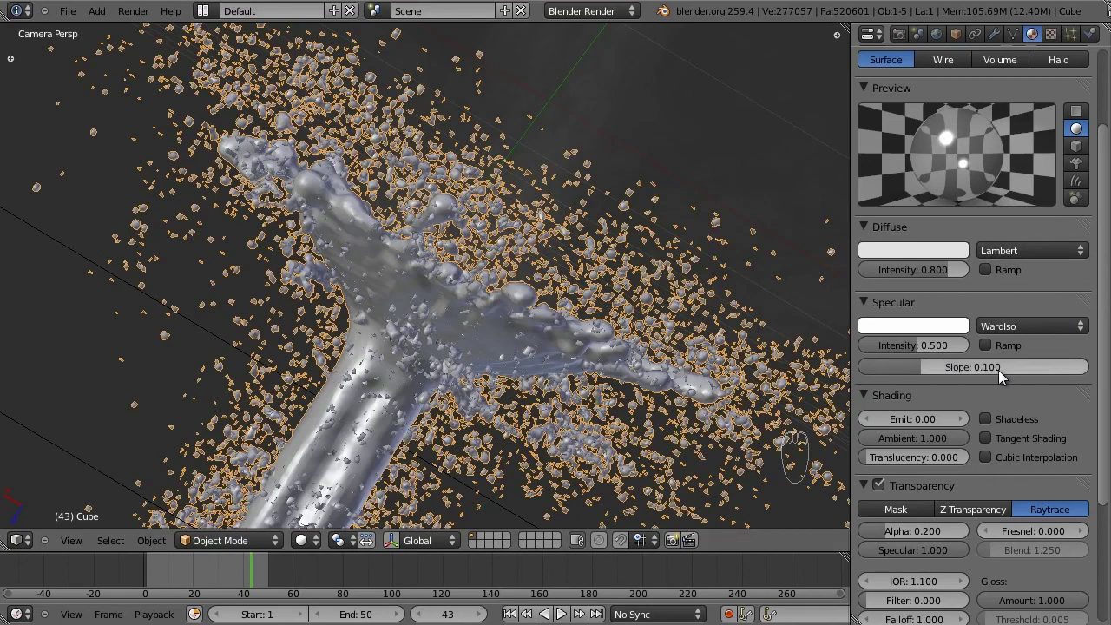
{"action": "left_click_drag", "start_coordinate": [999, 370], "coordinate": [940, 371]}
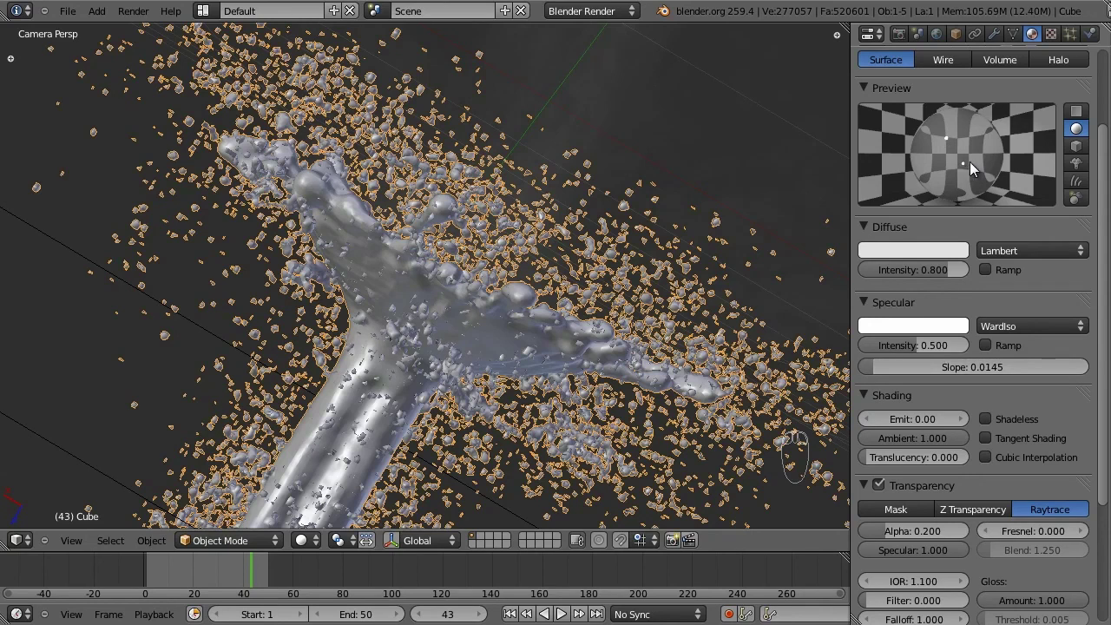
Give the splash material a light blue diffuse color
{"action": "scroll", "coordinate": [969, 113], "scroll_direction": "down", "scroll_amount": 3}
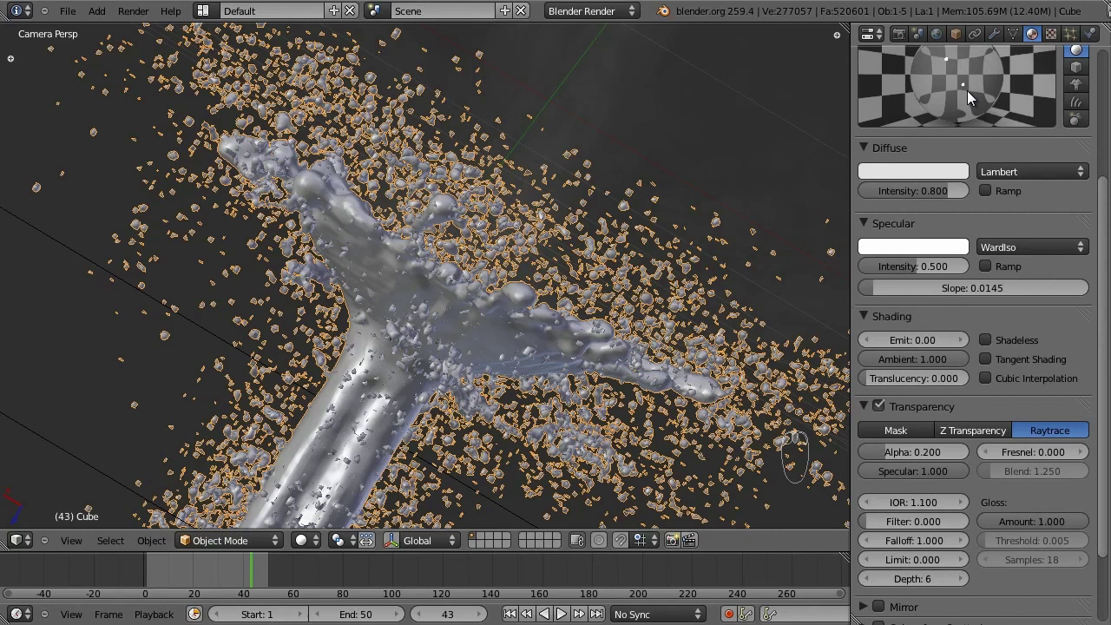
{"action": "scroll", "coordinate": [1021, 173], "scroll_direction": "down", "scroll_amount": 5}
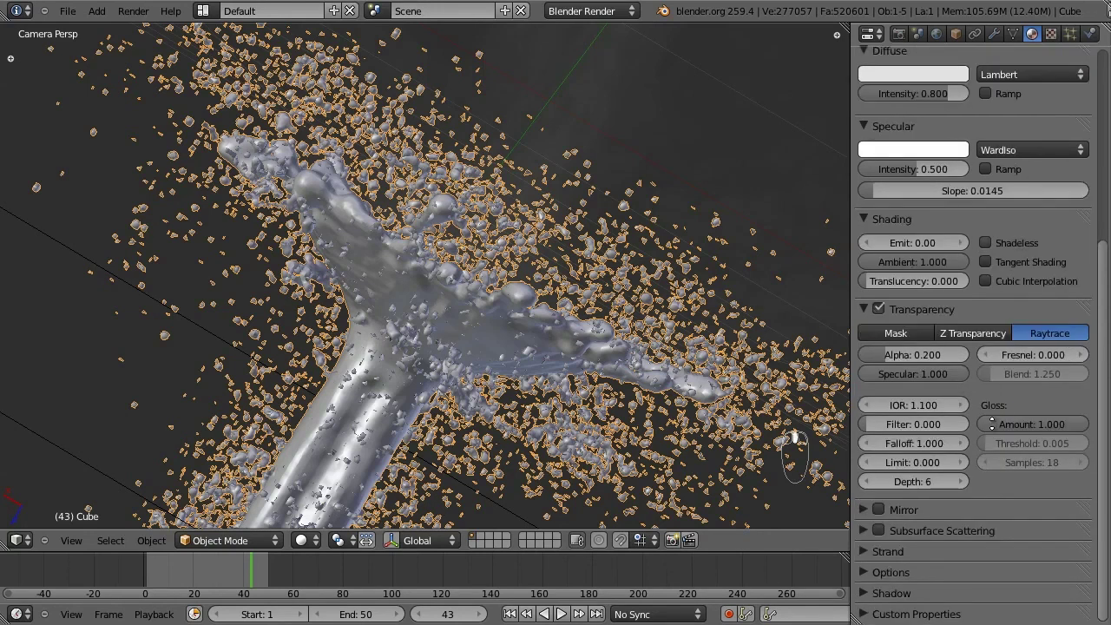
{"action": "scroll", "coordinate": [990, 174], "scroll_direction": "up", "scroll_amount": 8}
{"action": "scroll", "coordinate": [996, 182], "scroll_direction": "up", "scroll_amount": 3}
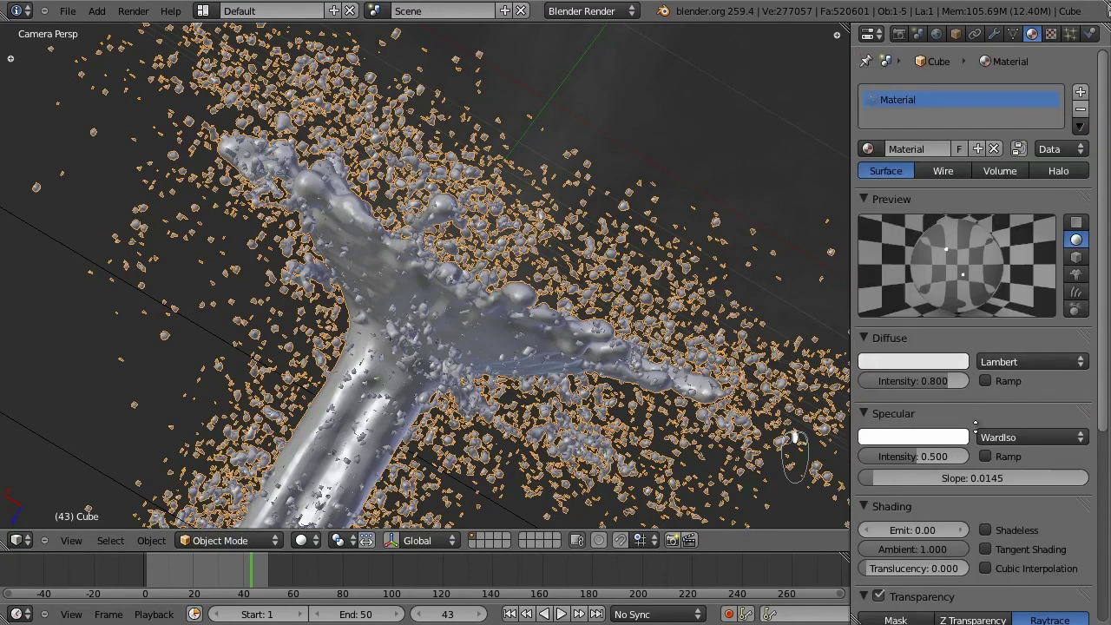
{"action": "left_click", "coordinate": [914, 362]}
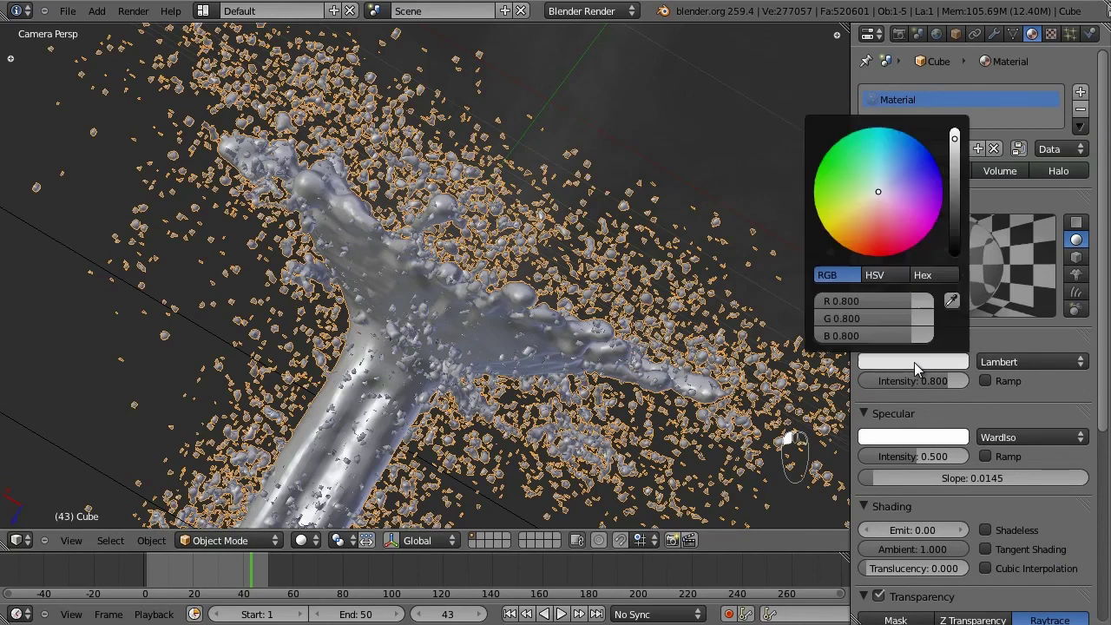
{"action": "left_click_drag", "start_coordinate": [909, 152], "coordinate": [904, 151]}
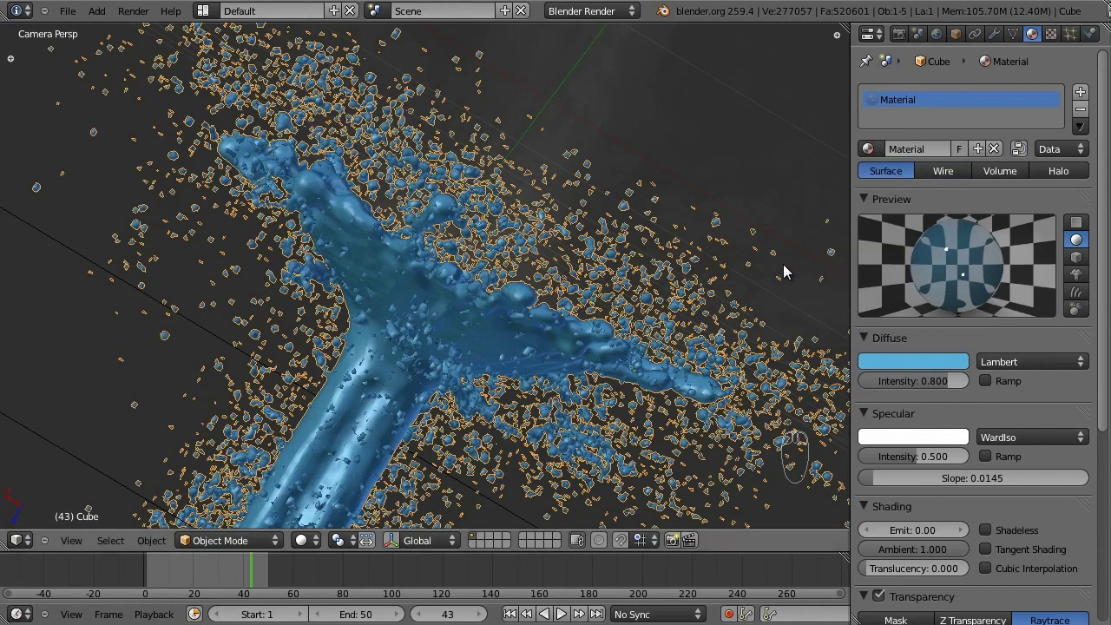
Bring the whole camera frame into view and save the scene over the existing file
{"action": "scroll", "coordinate": [645, 367], "scroll_direction": "down", "scroll_amount": 6}
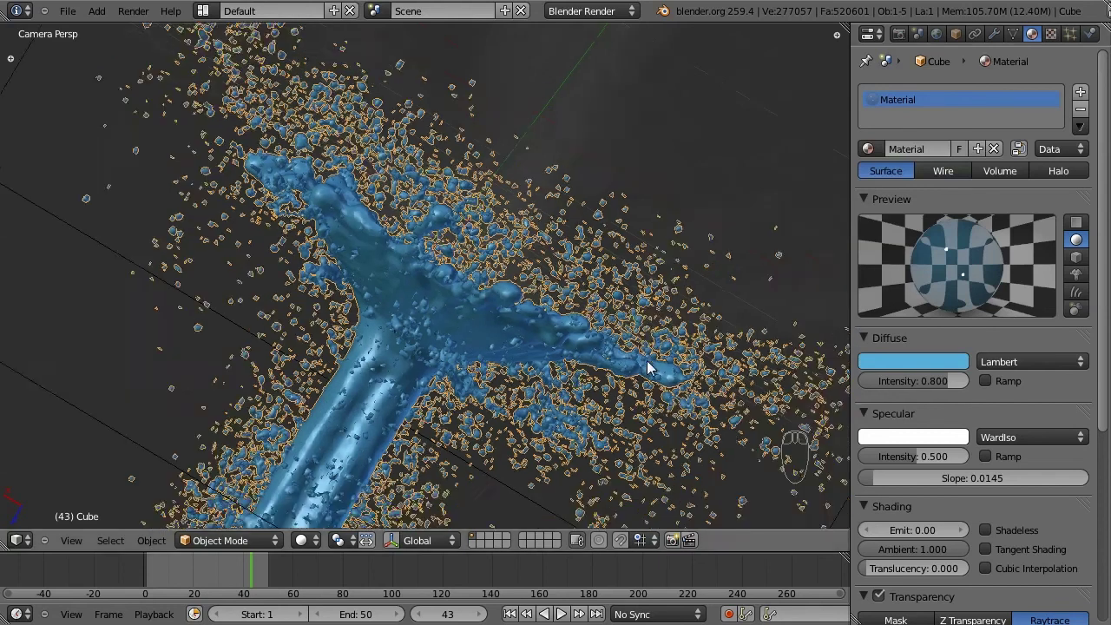
{"action": "scroll", "coordinate": [645, 367], "scroll_direction": "down", "scroll_amount": 4}
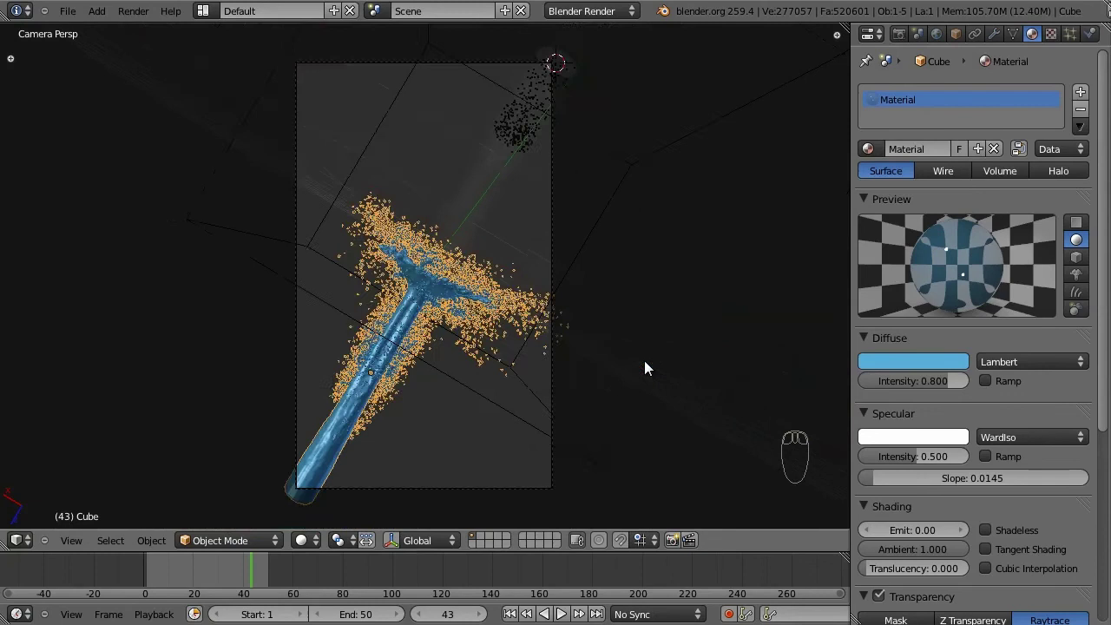
{"action": "key", "text": "ctrl+s"}
{"action": "key", "text": "ctrl+s"}
{"action": "left_click", "coordinate": [645, 362]}
In front view, snap the 3D cursor to the origin of the selected water splash
{"action": "key", "text": "KP_1"}
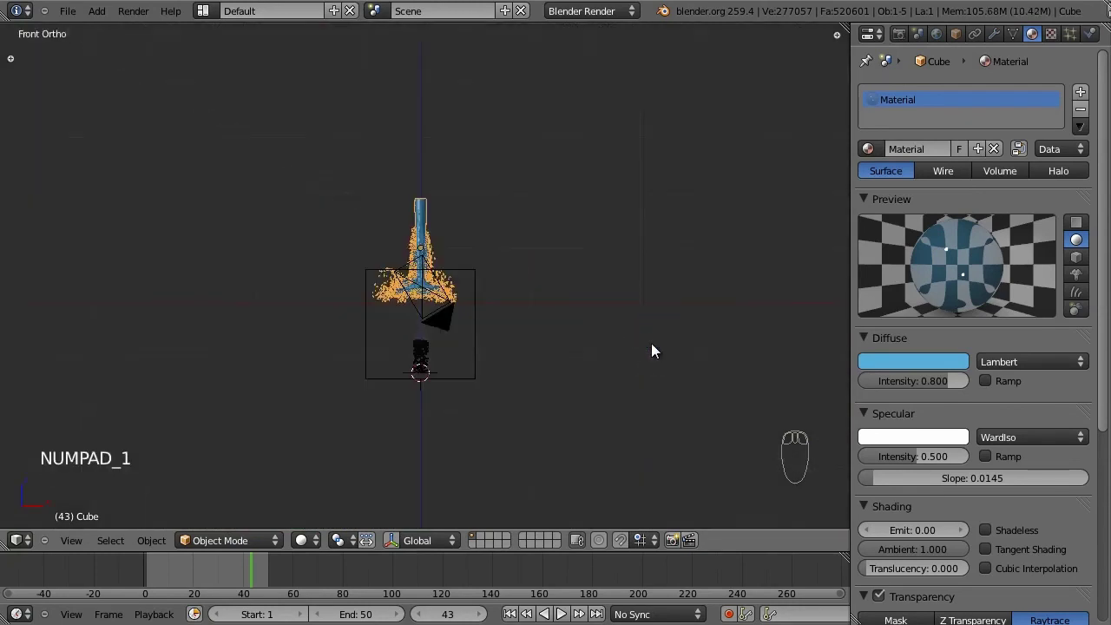
{"action": "scroll", "coordinate": [567, 349], "scroll_direction": "up", "scroll_amount": 6}
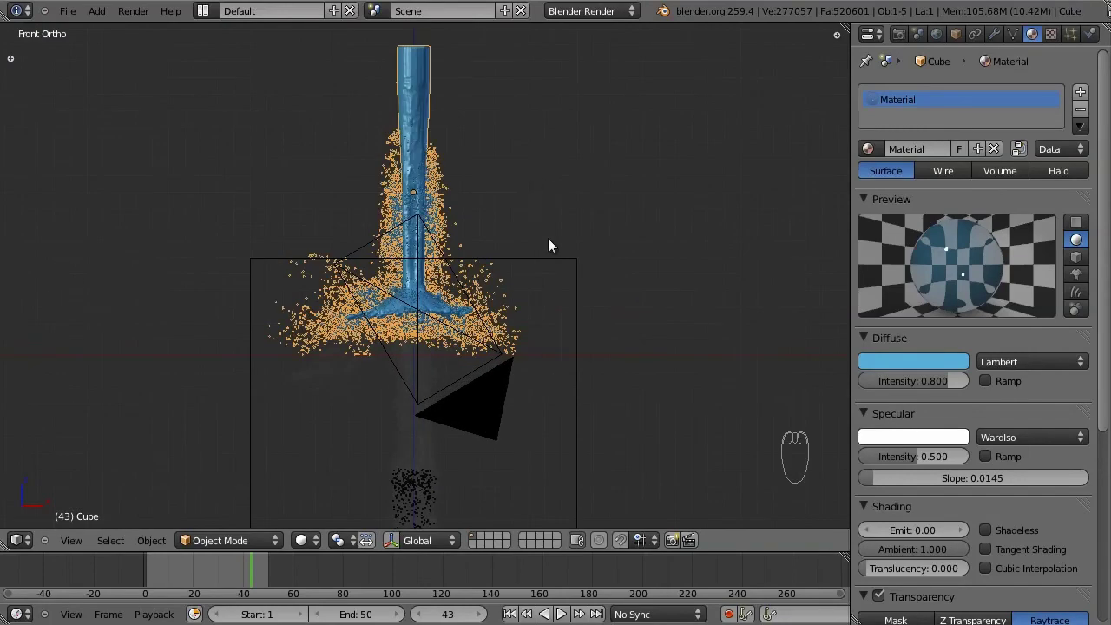
{"action": "scroll", "coordinate": [555, 280], "scroll_direction": "up", "scroll_amount": 1, "text": "shift"}
{"action": "key", "text": "shift+s"}
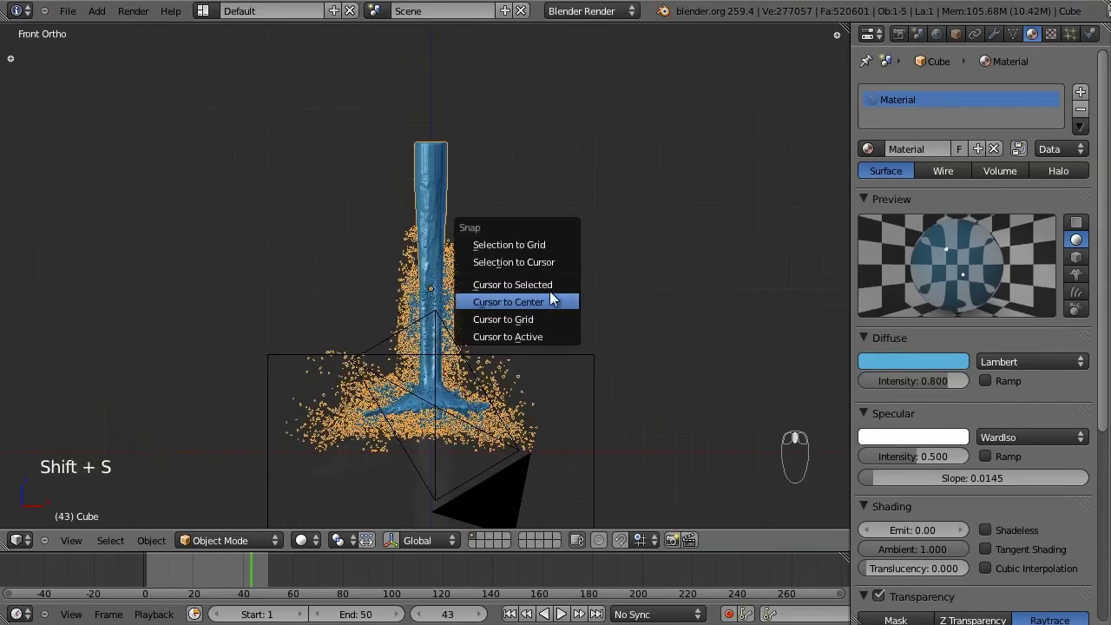
{"action": "left_click", "coordinate": [550, 288]}
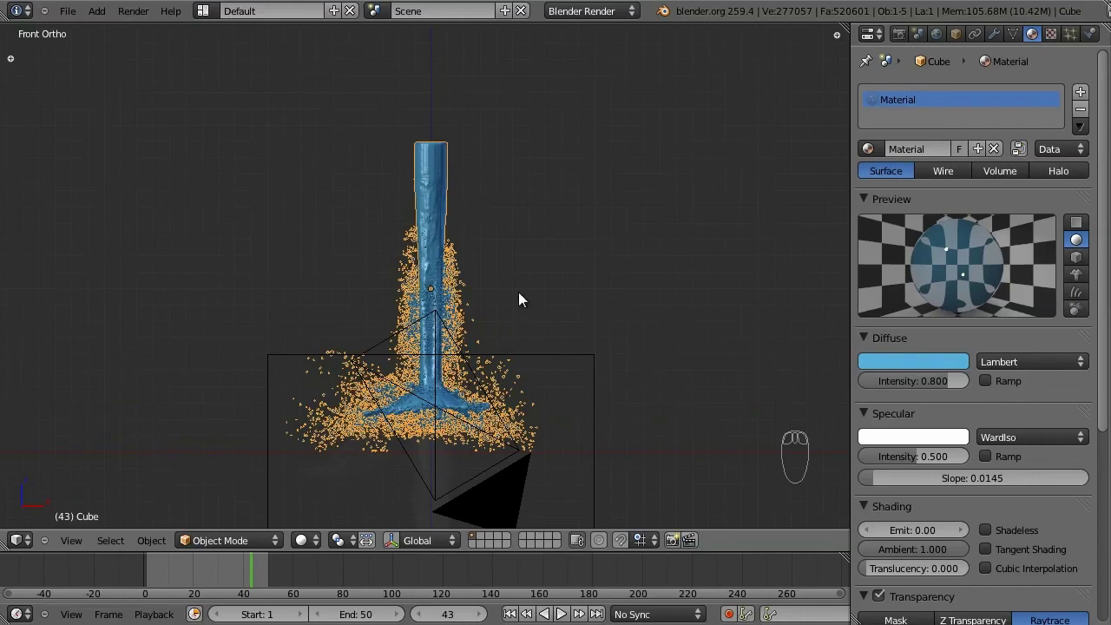
{"action": "key", "text": "shift+s"}
{"action": "left_click", "coordinate": [577, 296]}
Add an area lamp at the 3D cursor and raise it along Z to just above the top of the water column
{"action": "key", "text": "shift+a"}
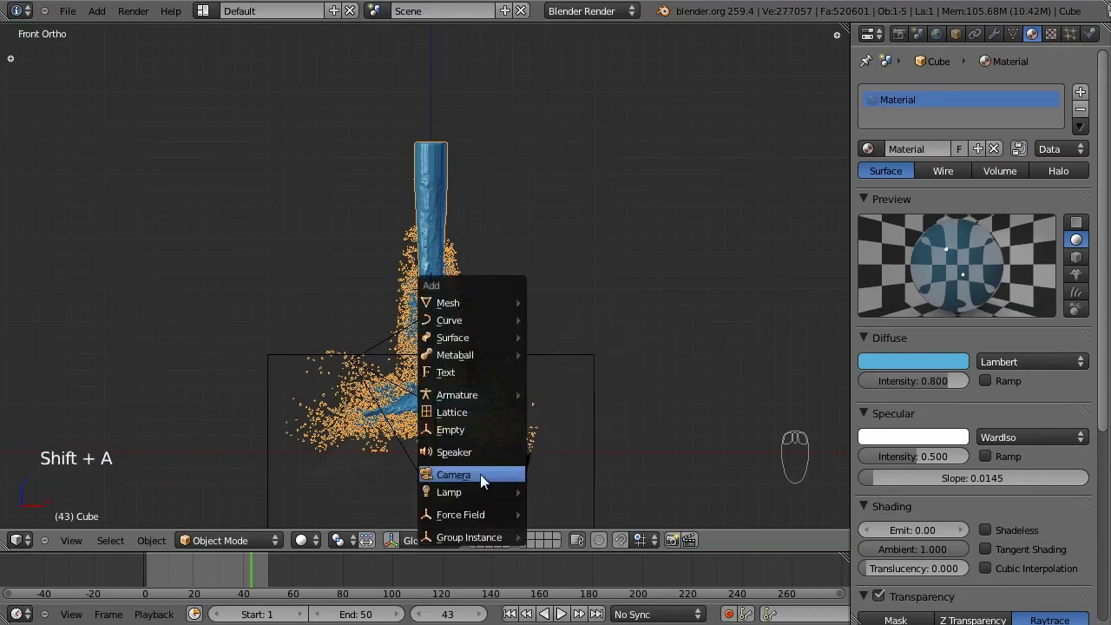
{"action": "mouse_move", "coordinate": [478, 488]}
{"action": "left_click", "coordinate": [567, 566]}
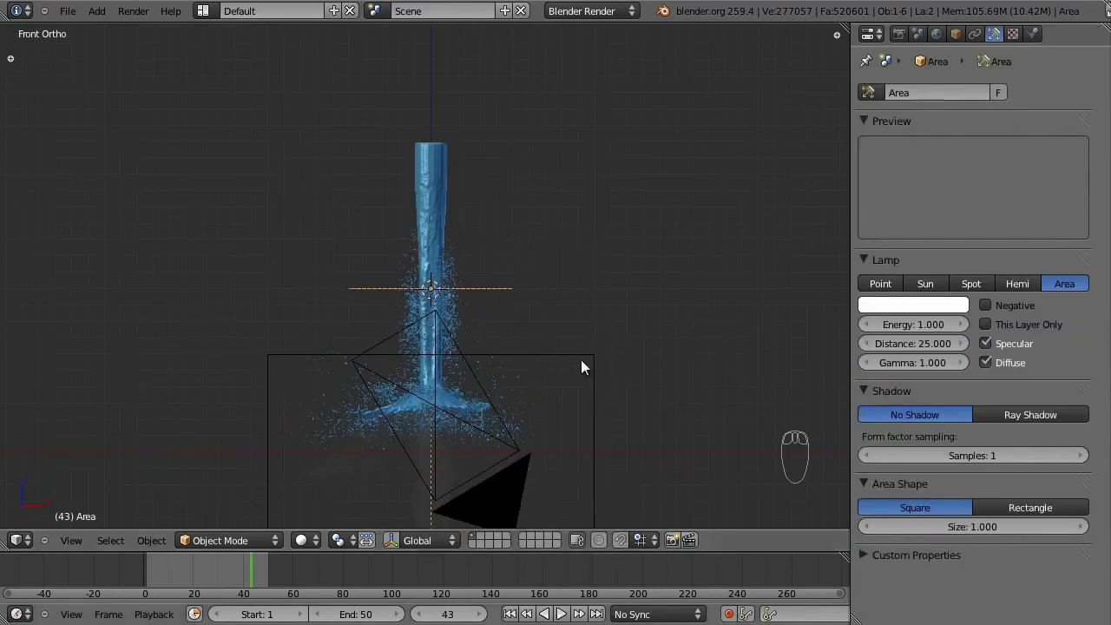
{"action": "key", "text": "g"}
{"action": "key", "text": "z"}
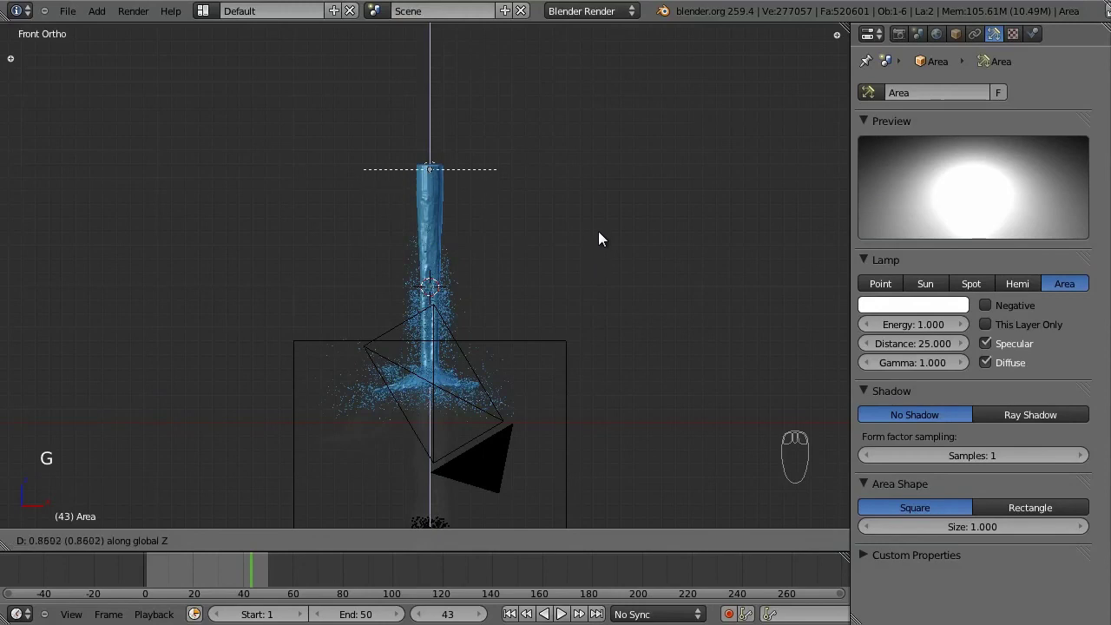
{"action": "left_click", "coordinate": [599, 227]}
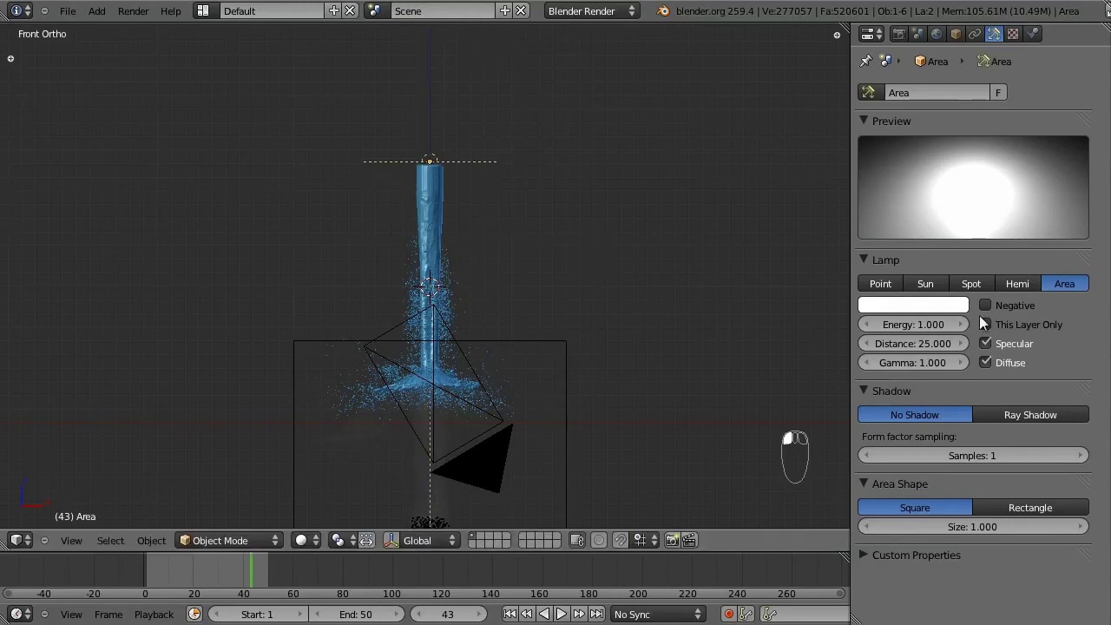
Try distances of 5 and then 3 for the area lamp
{"action": "left_click", "coordinate": [934, 343]}
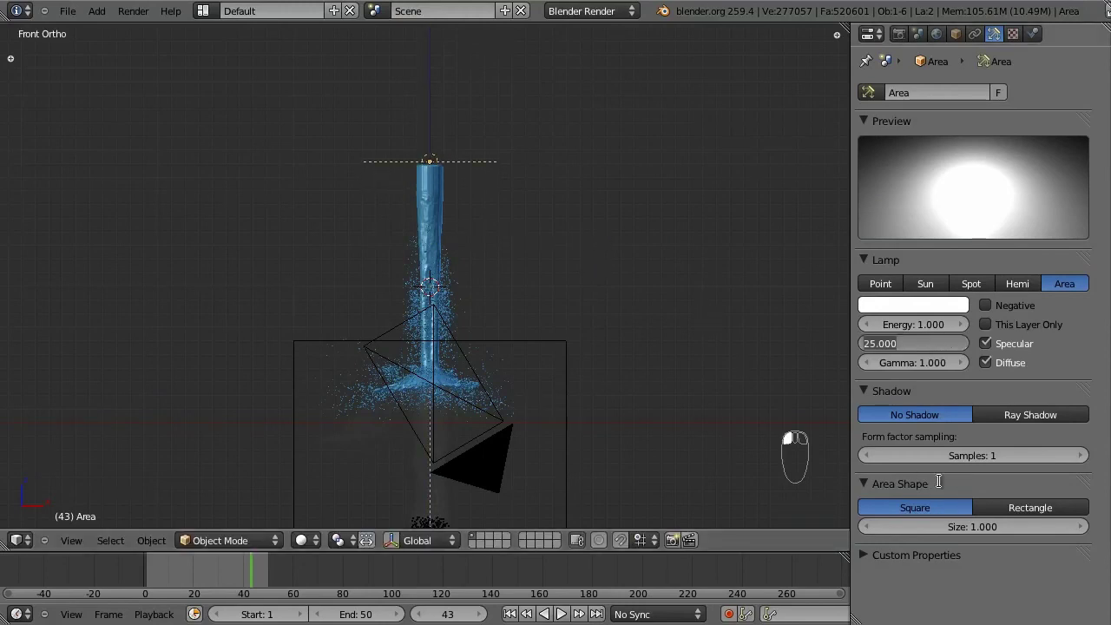
{"action": "type", "text": "5"}
{"action": "key", "text": "Return"}
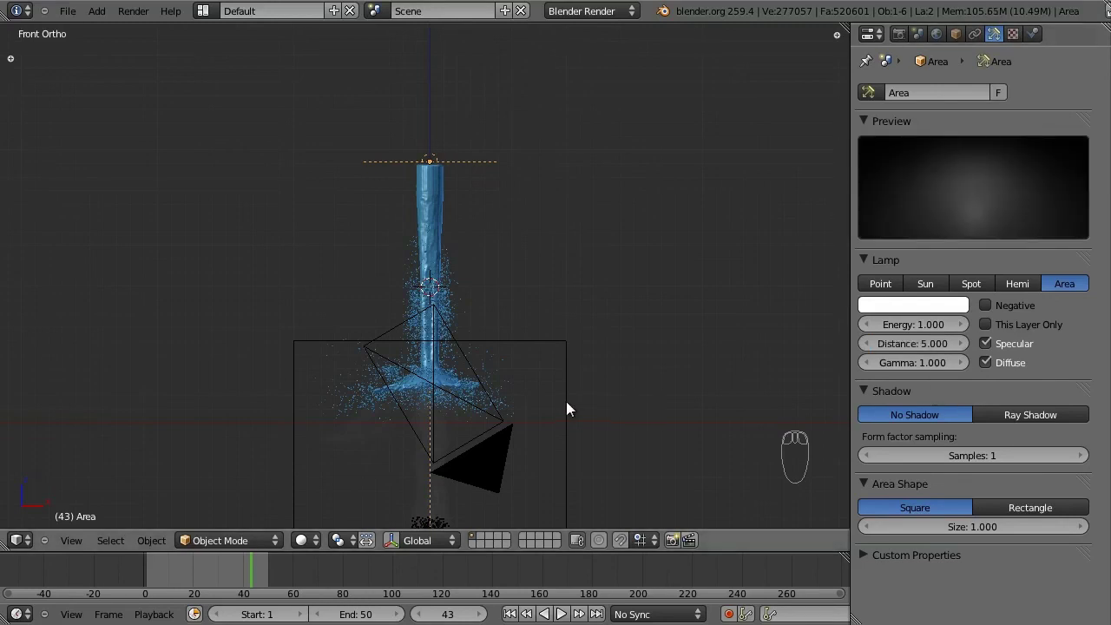
{"action": "scroll", "coordinate": [566, 410], "scroll_direction": "down", "scroll_amount": 2}
{"action": "left_click", "coordinate": [897, 344]}
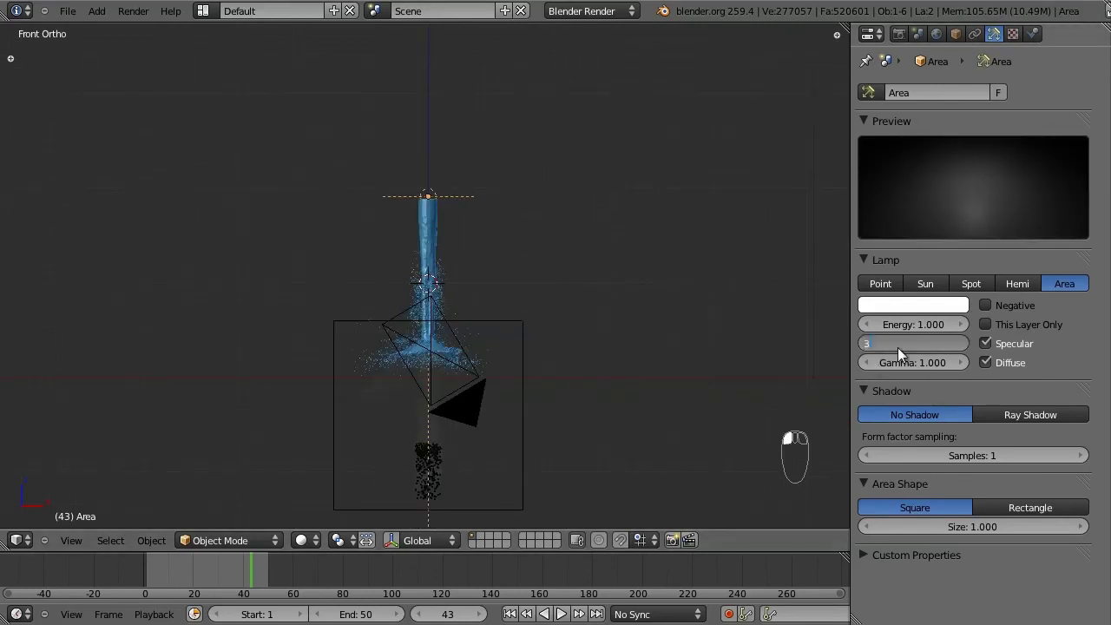
{"action": "type", "text": "3"}
{"action": "key", "text": "Return"}
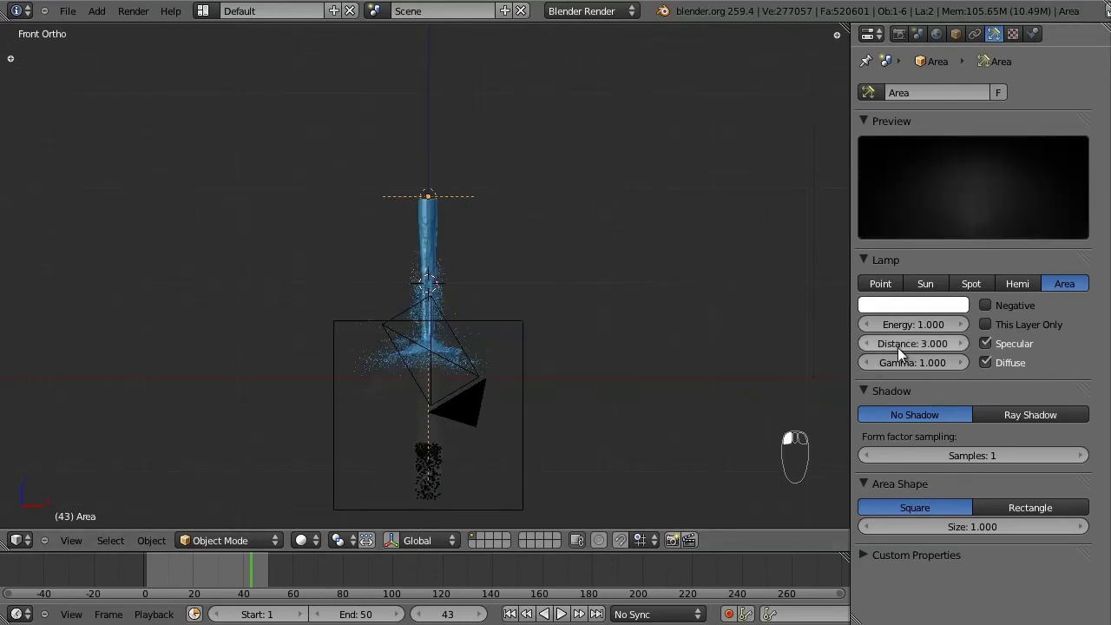
Set the area lamp's distance to 2 and its square size to 2
{"action": "left_click", "coordinate": [948, 343]}
{"action": "type", "text": "2"}
{"action": "key", "text": "Return"}
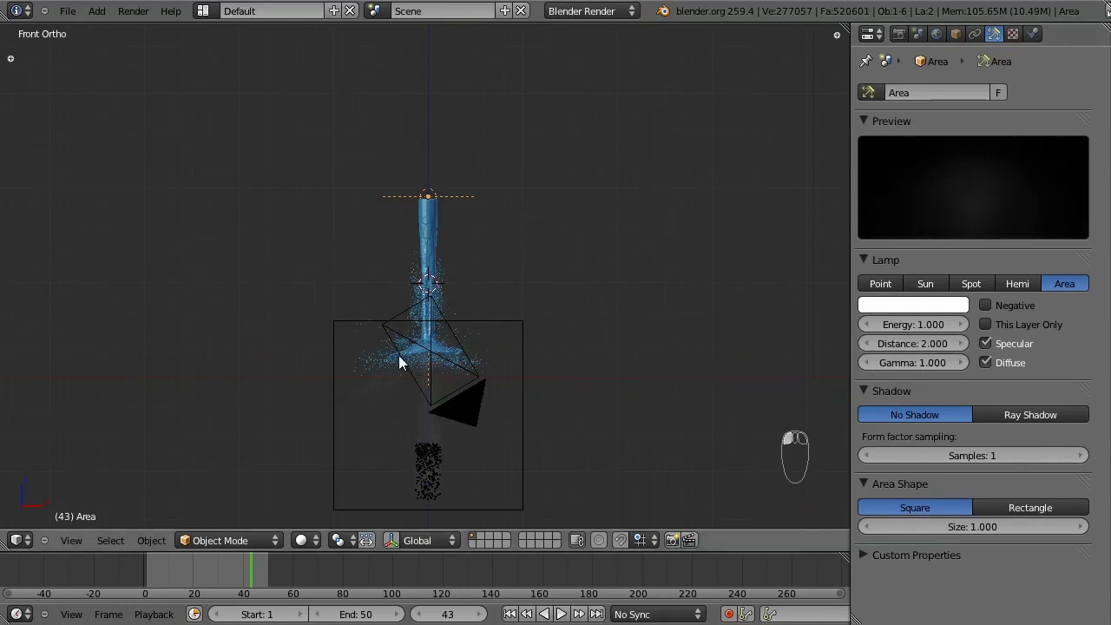
{"action": "scroll", "coordinate": [433, 361], "scroll_direction": "up", "scroll_amount": 1}
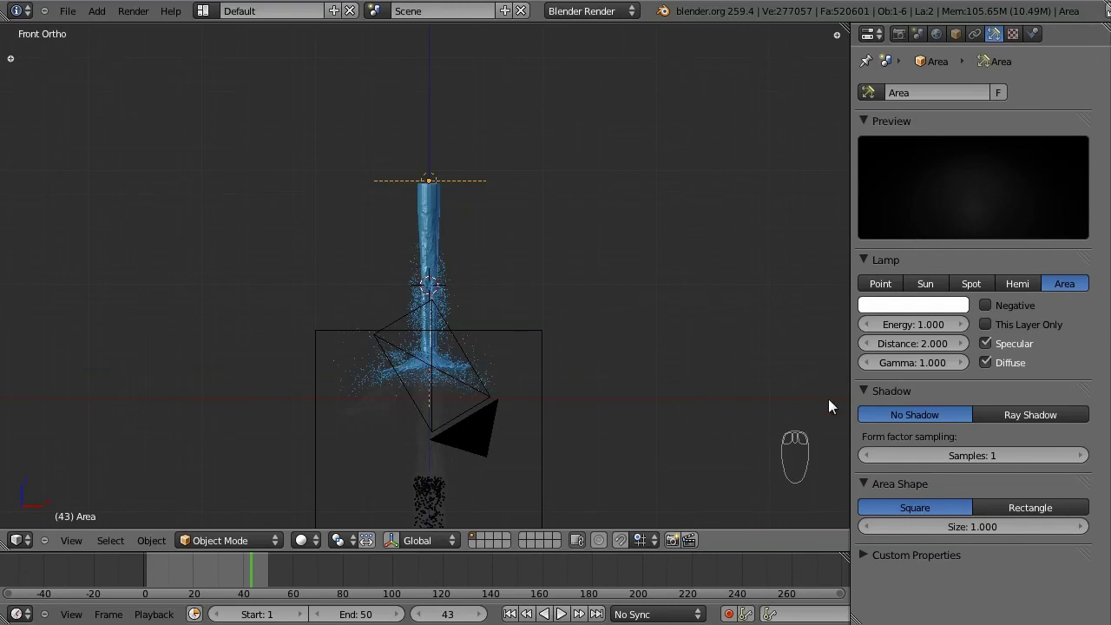
{"action": "left_click", "coordinate": [972, 526]}
{"action": "type", "text": "2"}
{"action": "key", "text": "Return"}
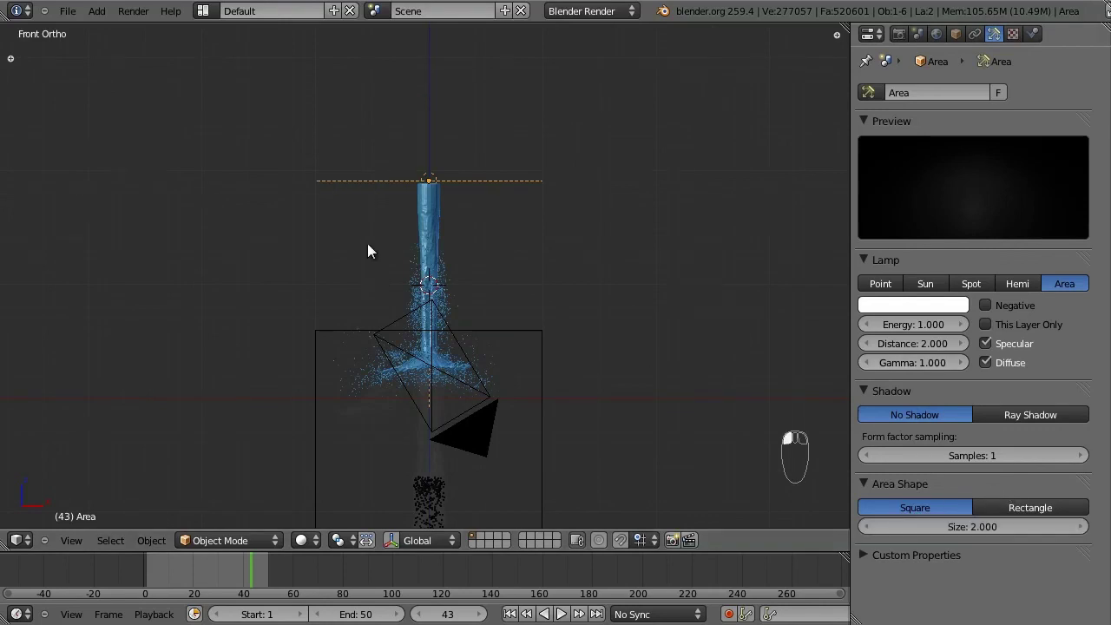
Check the lamp's placement around the splash, reselect the splash, save over the existing file and return to the camera view
{"action": "middle_click_drag", "start_coordinate": [422, 196], "coordinate": [425, 150]}
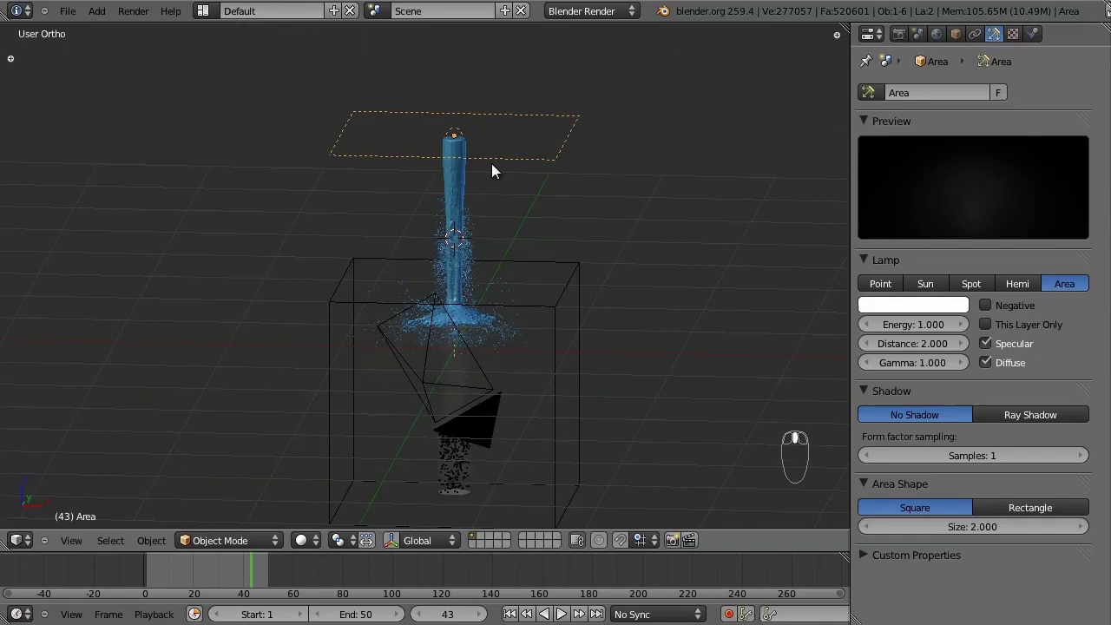
{"action": "middle_click_drag", "start_coordinate": [561, 304], "coordinate": [603, 303]}
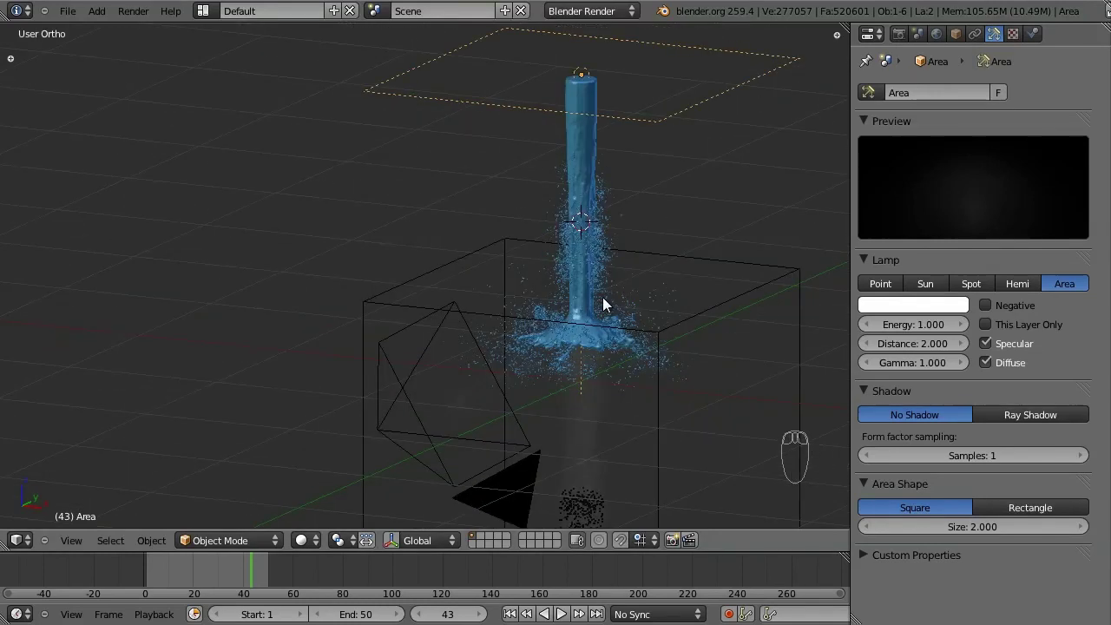
{"action": "key", "text": "KP_1"}
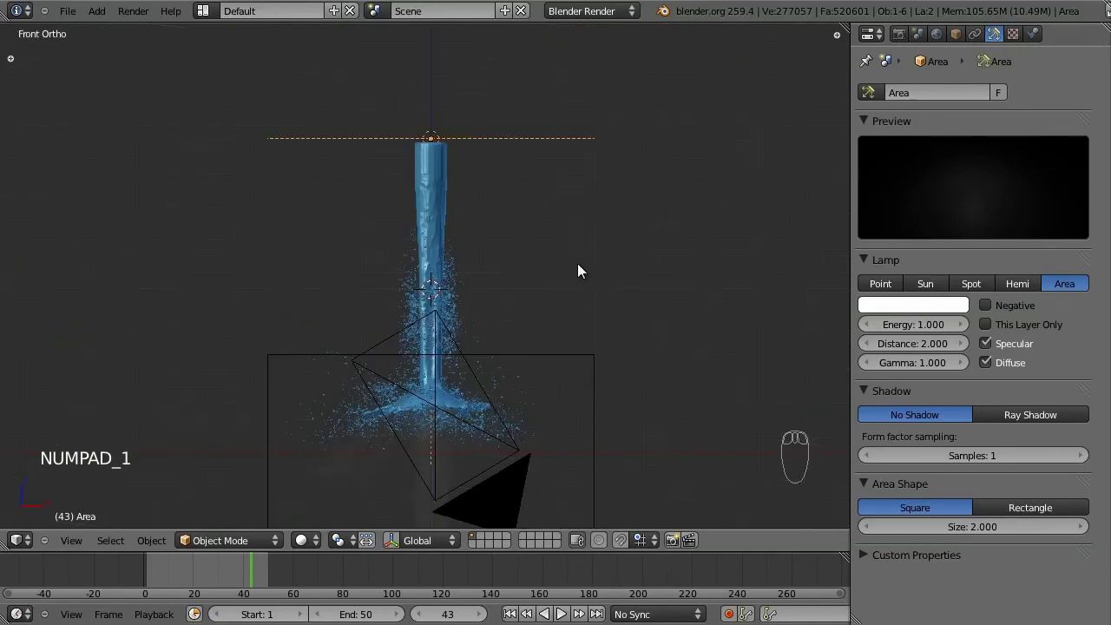
{"action": "middle_click_drag", "start_coordinate": [573, 251], "coordinate": [565, 227], "text": "shift"}
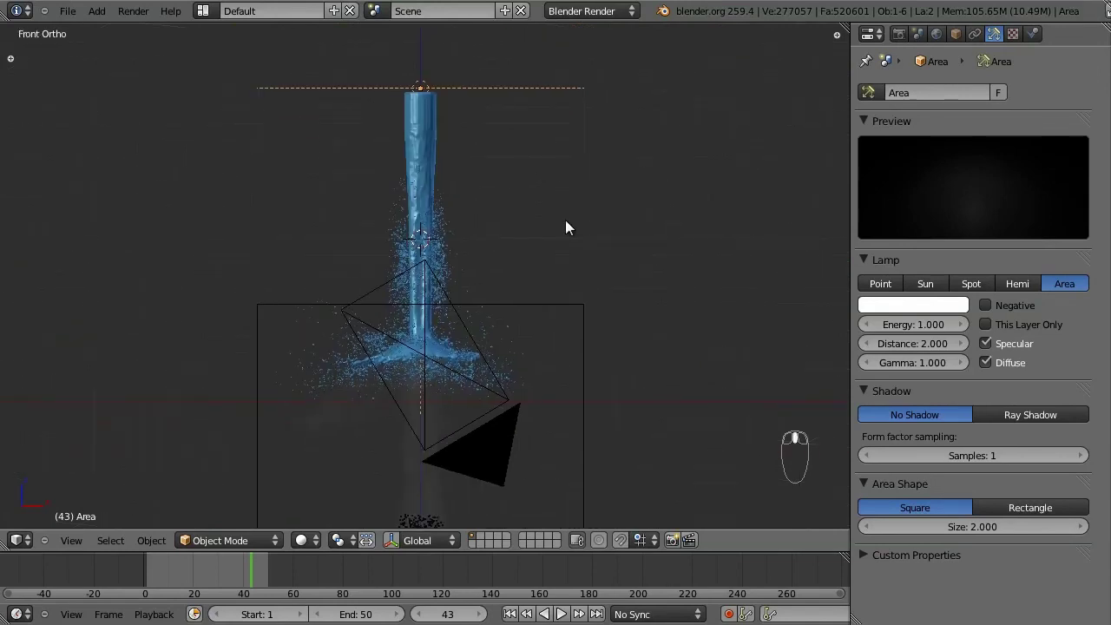
{"action": "right_click", "coordinate": [443, 191]}
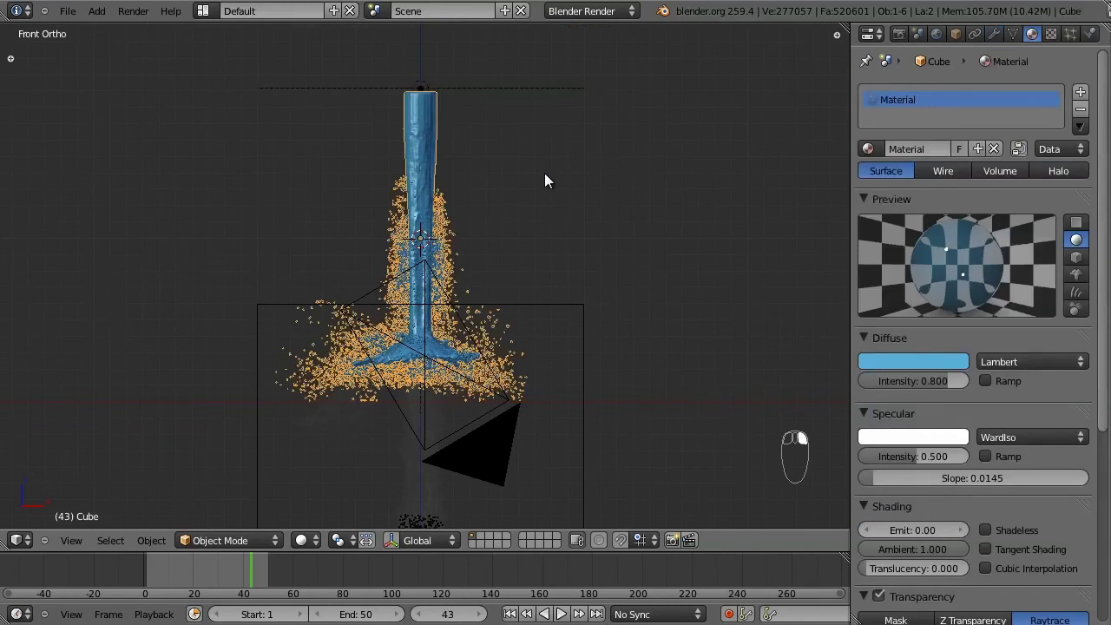
{"action": "key", "text": "ctrl+s"}
{"action": "left_click", "coordinate": [564, 188]}
{"action": "key", "text": "KP_0"}
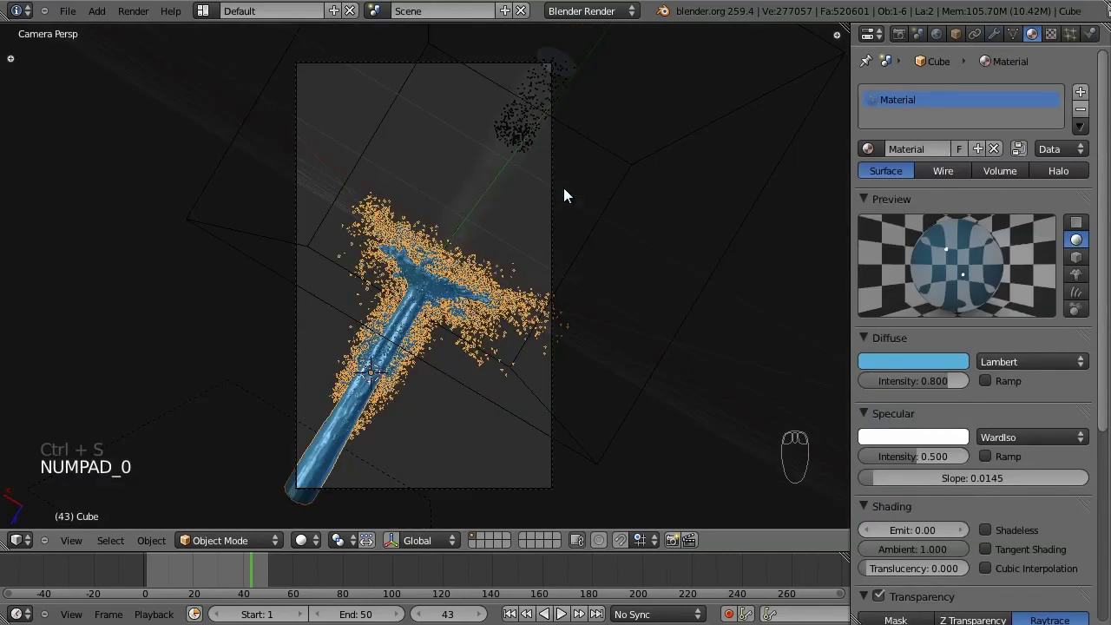
Render frame 43 from the camera, examine the water column and droplets up close, and return to the camera view
{"action": "key", "text": "F12"}
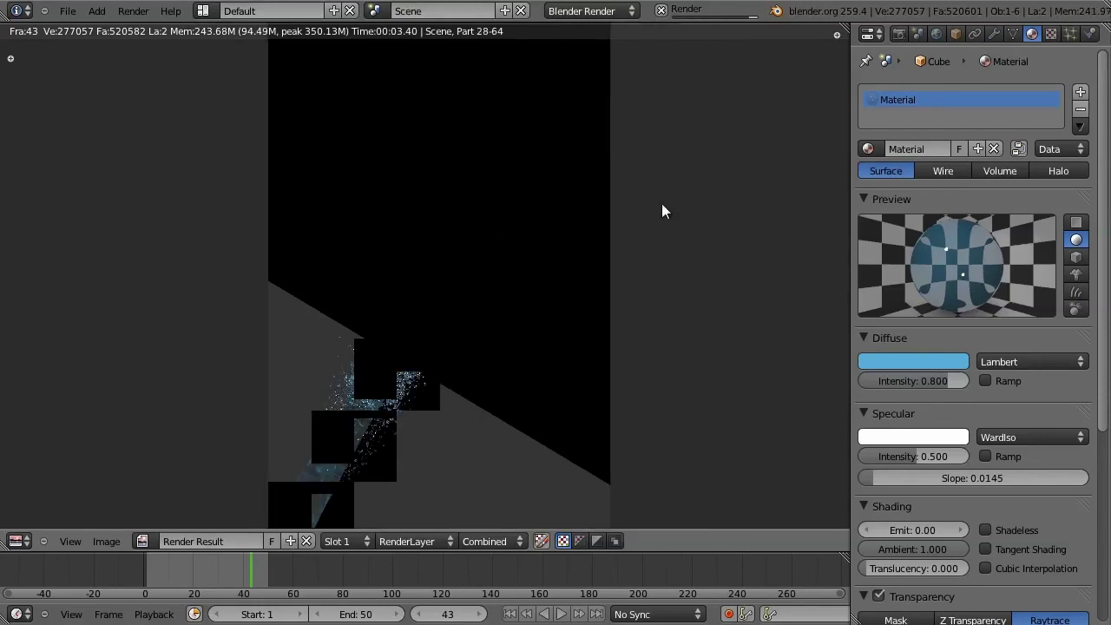
{"action": "scroll", "coordinate": [426, 295], "scroll_direction": "up", "scroll_amount": 2}
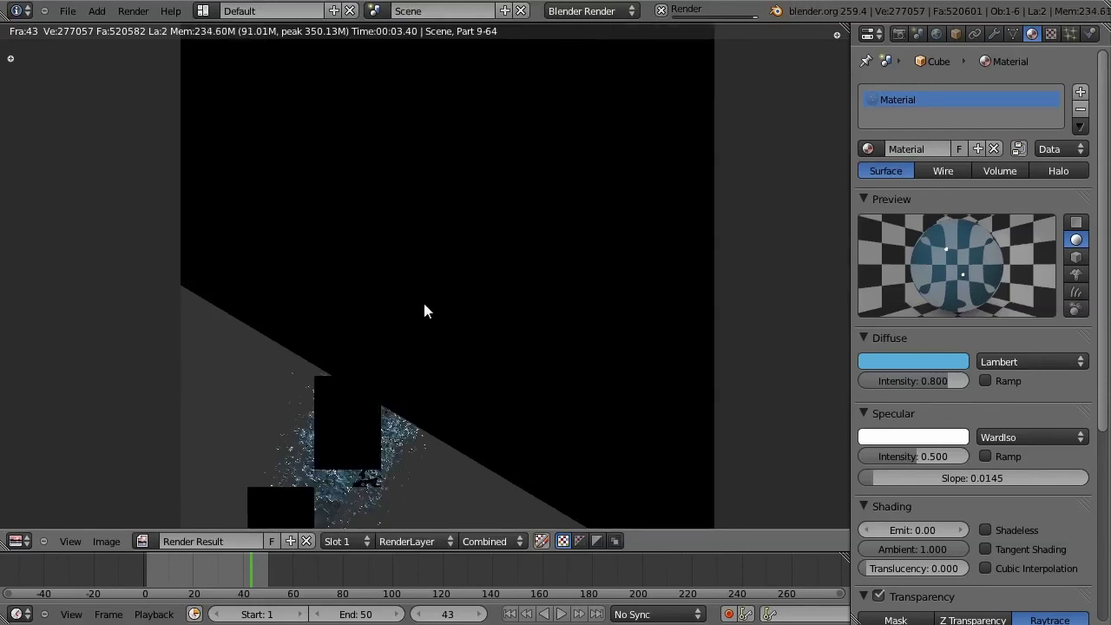
{"action": "middle_click_drag", "start_coordinate": [424, 310], "coordinate": [515, 100]}
{"action": "scroll", "coordinate": [526, 261], "scroll_direction": "up", "scroll_amount": 3}
{"action": "scroll", "coordinate": [527, 186], "scroll_direction": "up", "scroll_amount": 1}
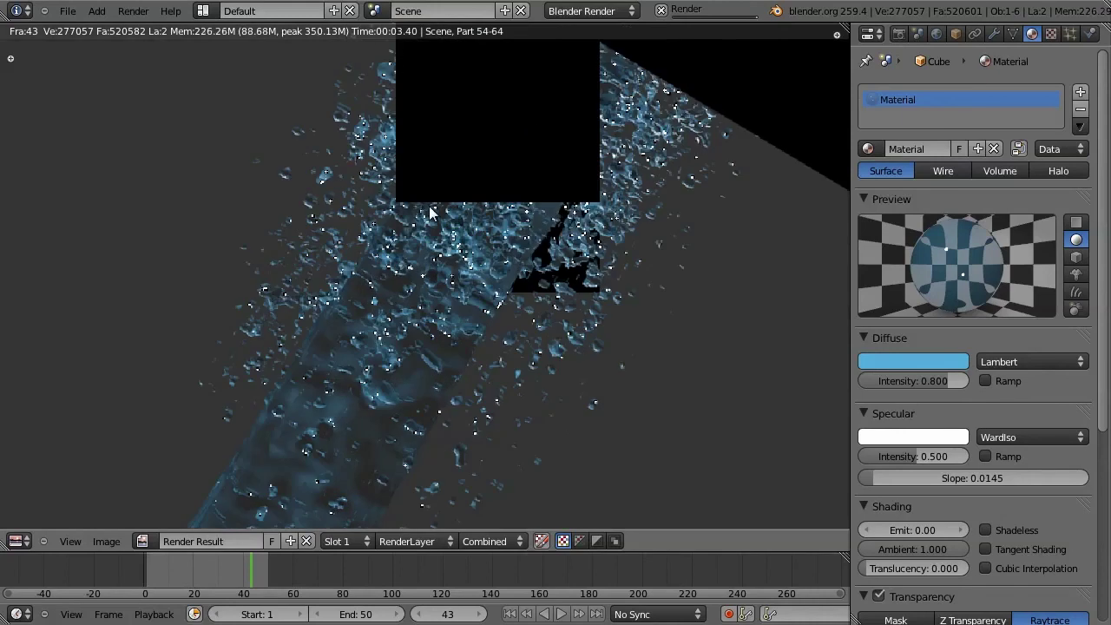
{"action": "scroll", "coordinate": [524, 261], "scroll_direction": "down", "scroll_amount": 5}
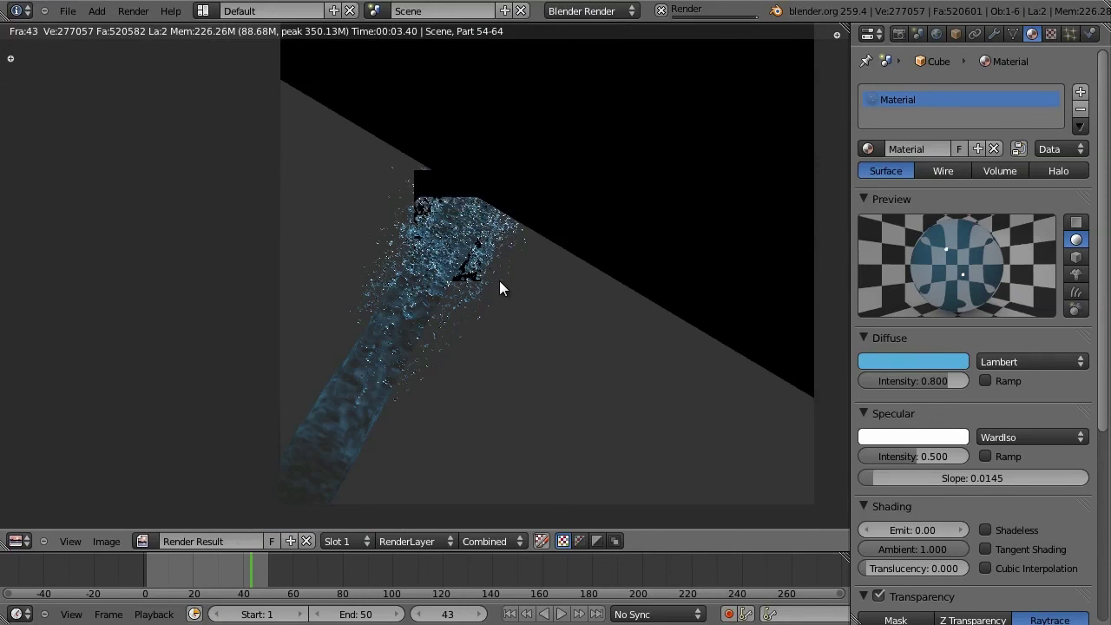
{"action": "scroll", "coordinate": [510, 249], "scroll_direction": "up", "scroll_amount": 4}
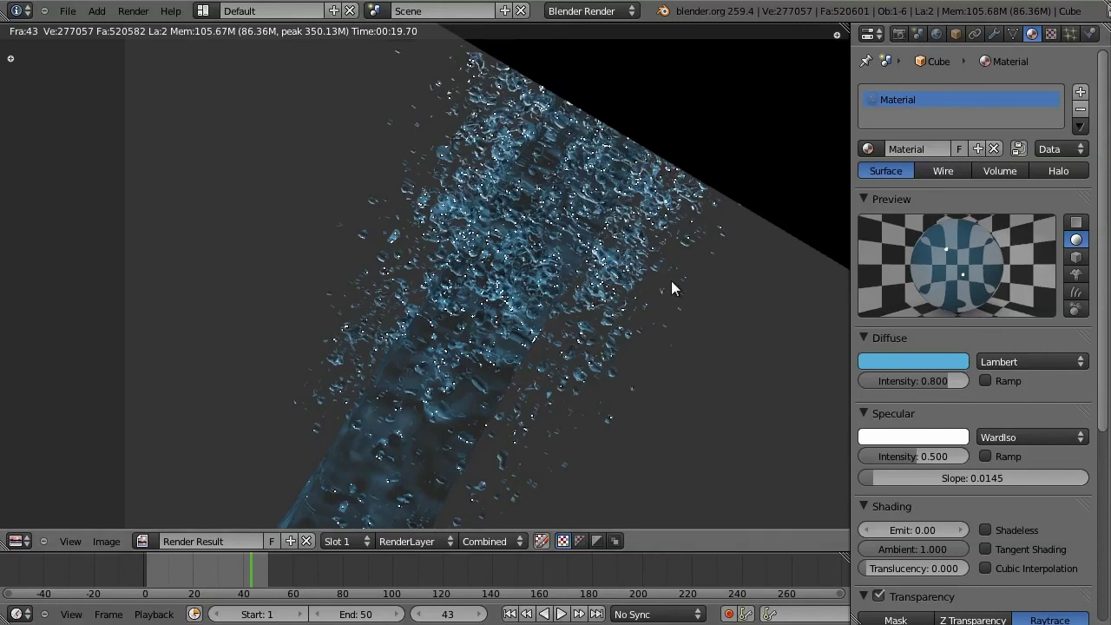
{"action": "scroll", "coordinate": [546, 324], "scroll_direction": "down", "scroll_amount": 4}
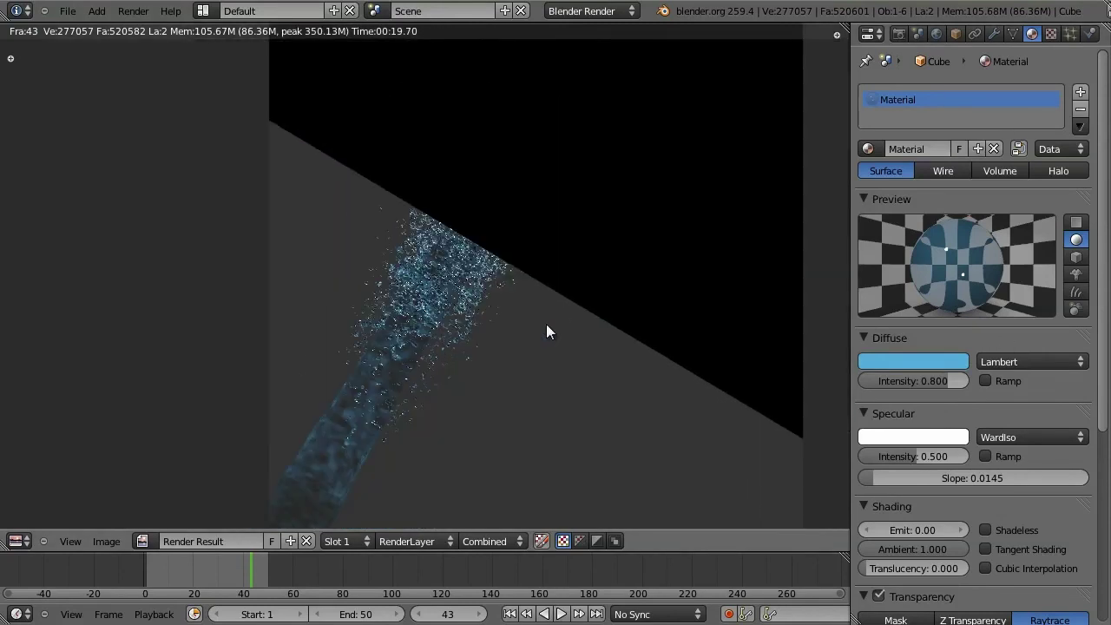
{"action": "scroll", "coordinate": [564, 201], "scroll_direction": "down", "scroll_amount": 3}
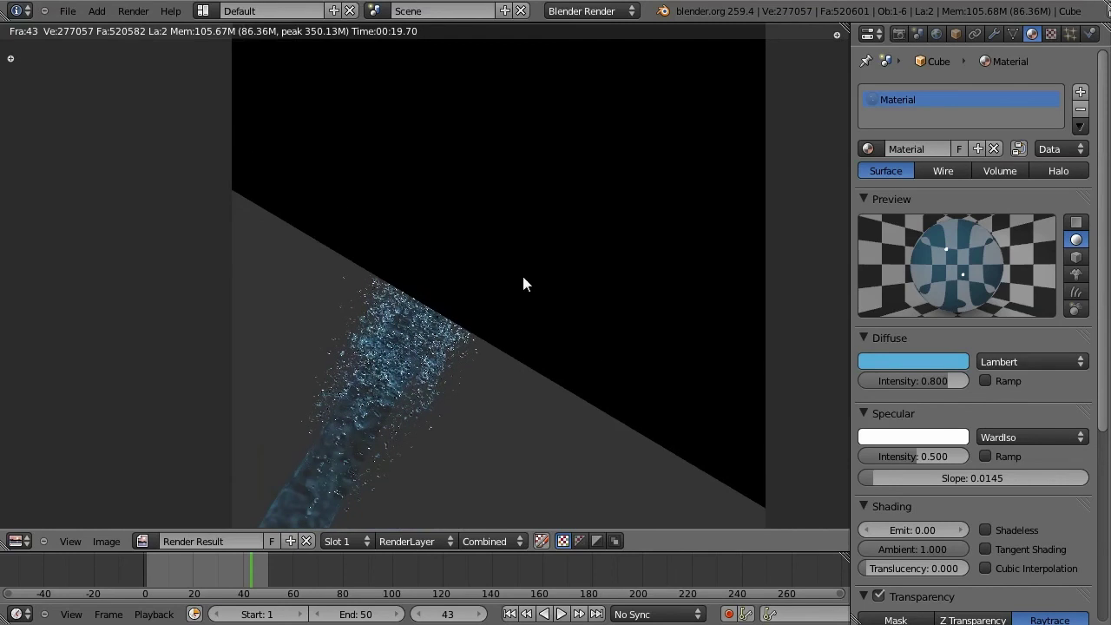
{"action": "key", "text": "Escape"}
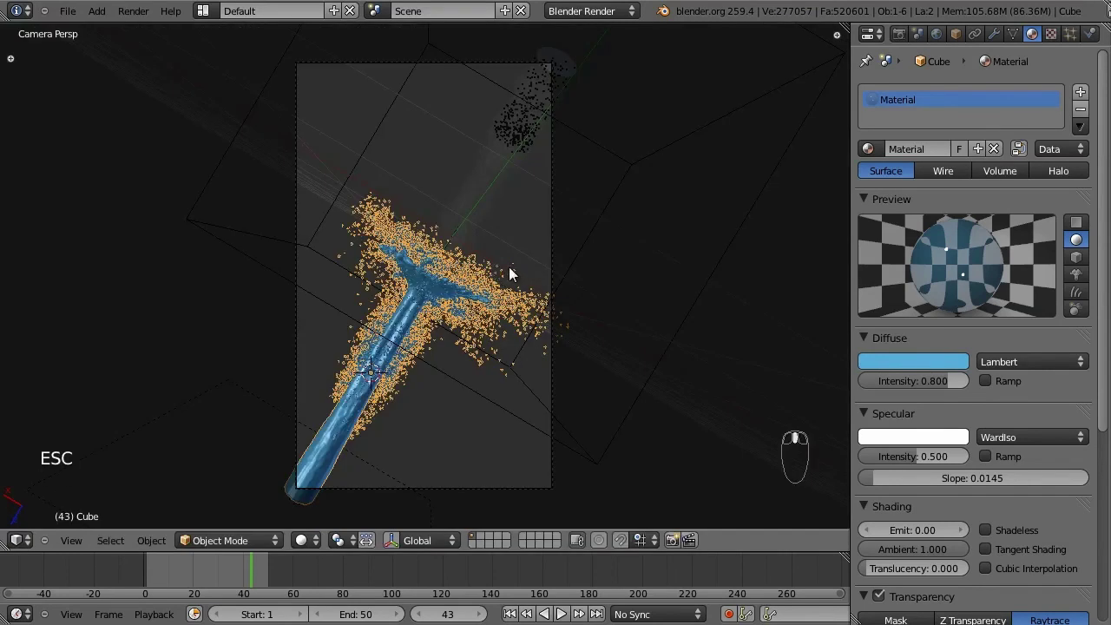
Select the large domain box surrounding the upper part of the scene
{"action": "right_click", "coordinate": [704, 290]}
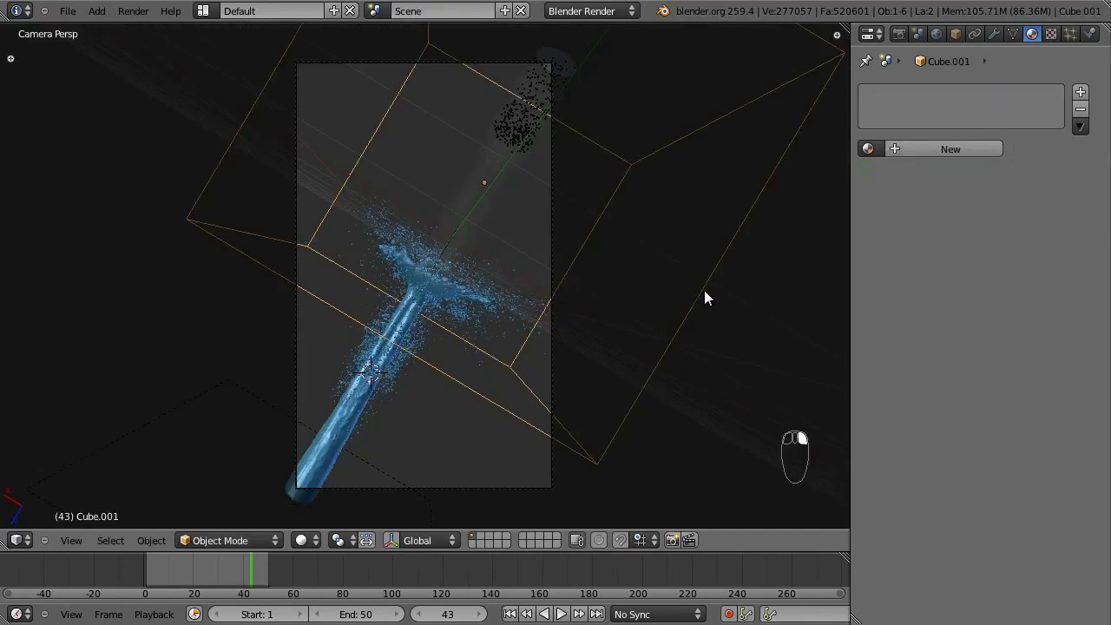